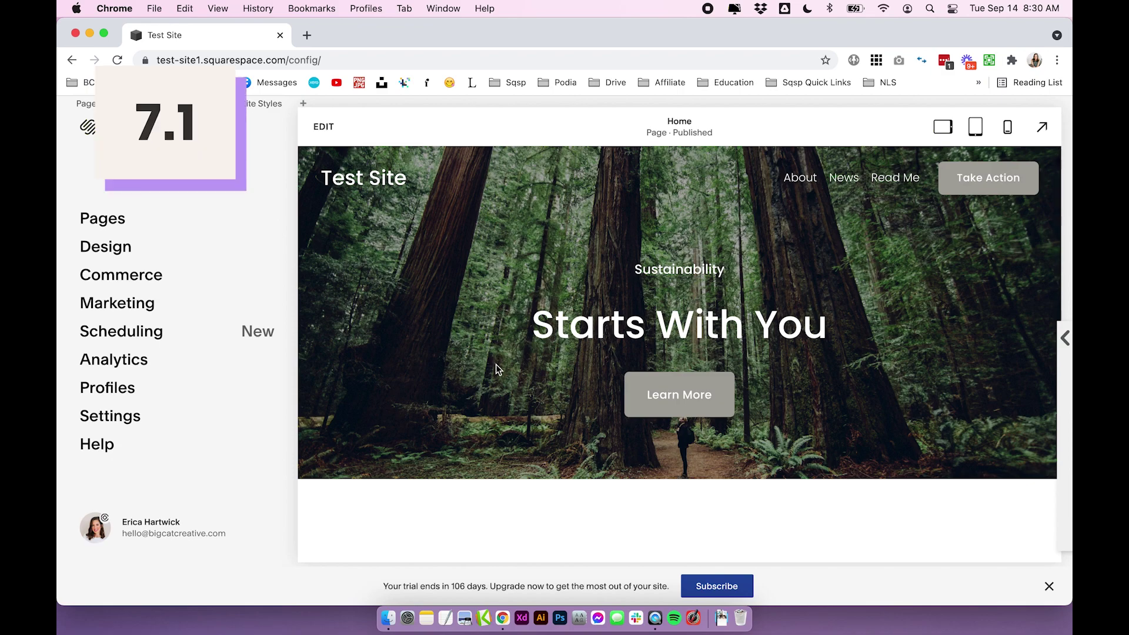
Step: Put the home page into edit mode and start a new section below the forest hero
scroll(438, 337, down, 3)
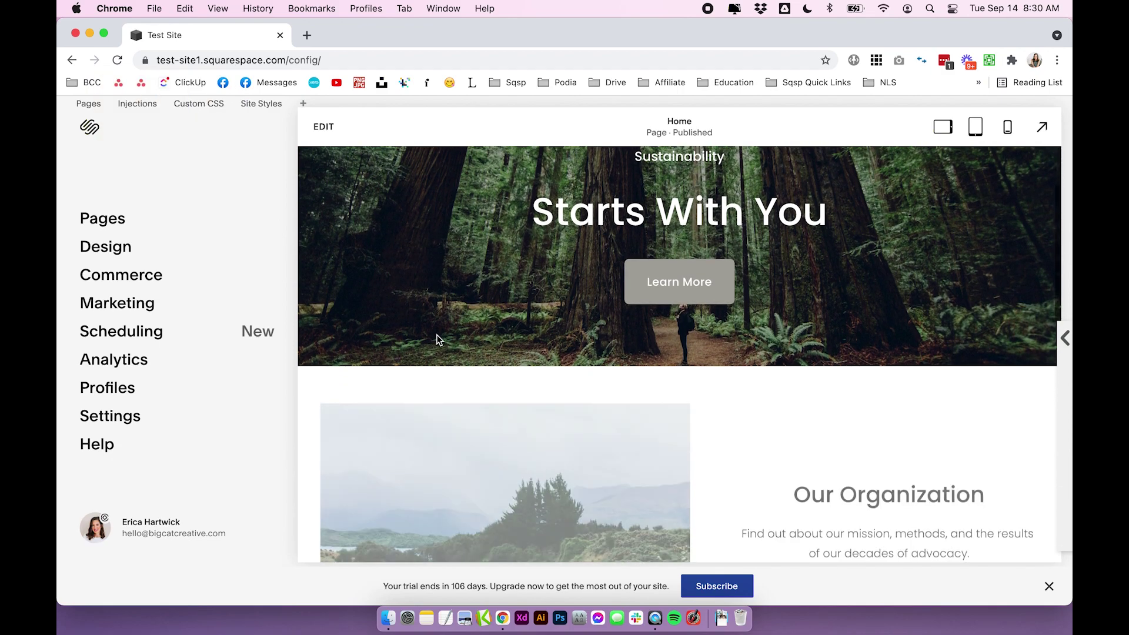
scroll(438, 340, down, 2)
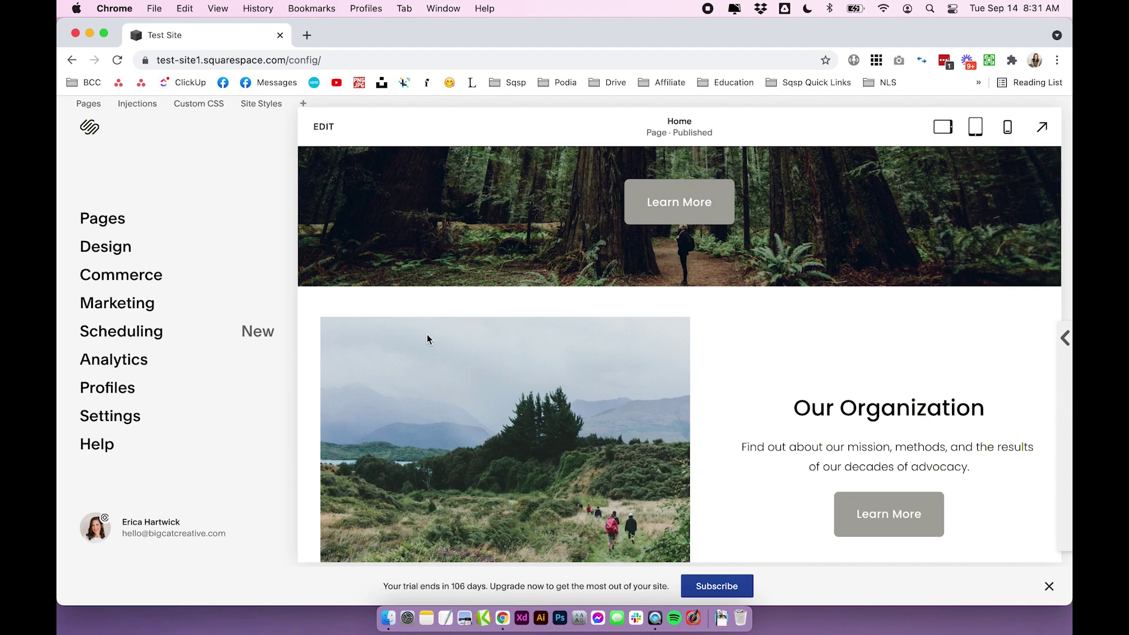
scroll(385, 275, up, 1)
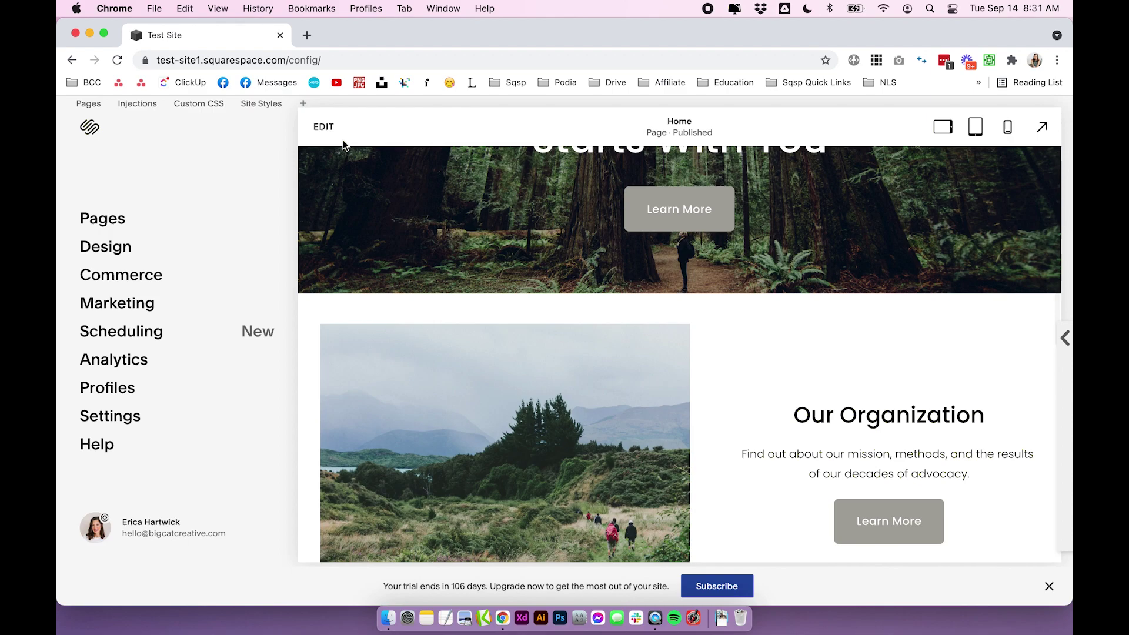
click(333, 128)
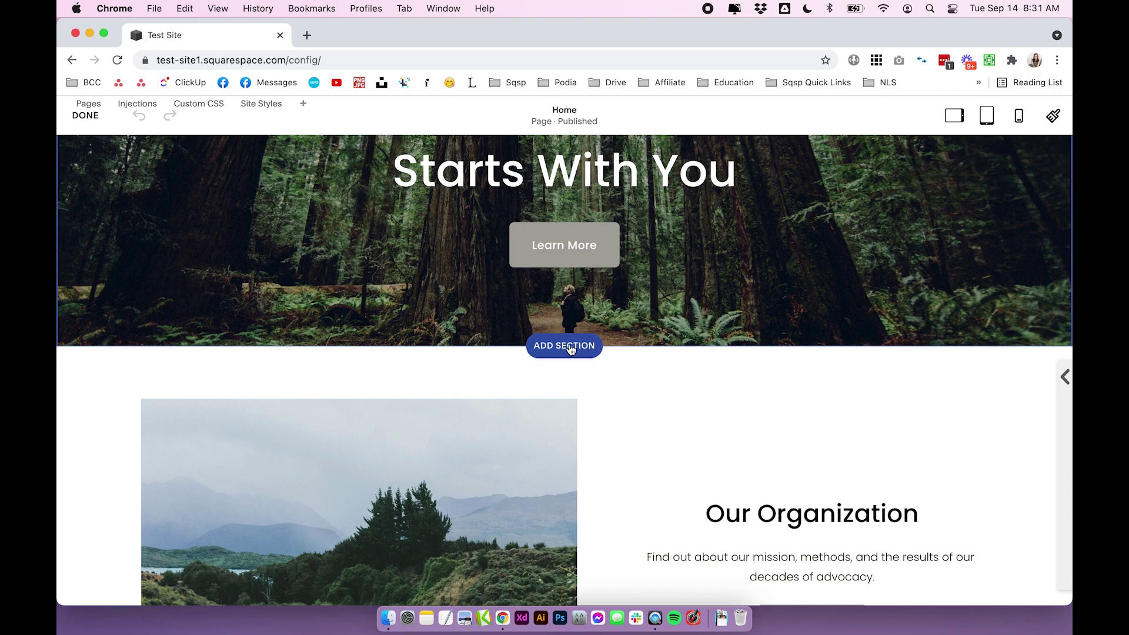
click(570, 350)
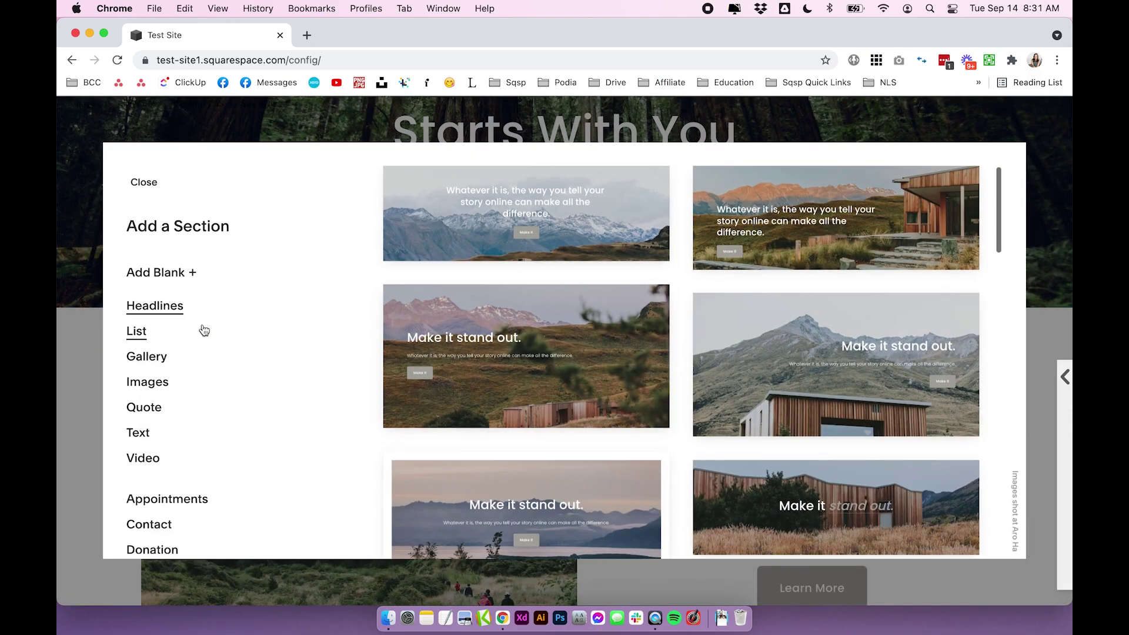
Step: Browse the List section layouts, briefly checking the Gallery layouts too
click(137, 334)
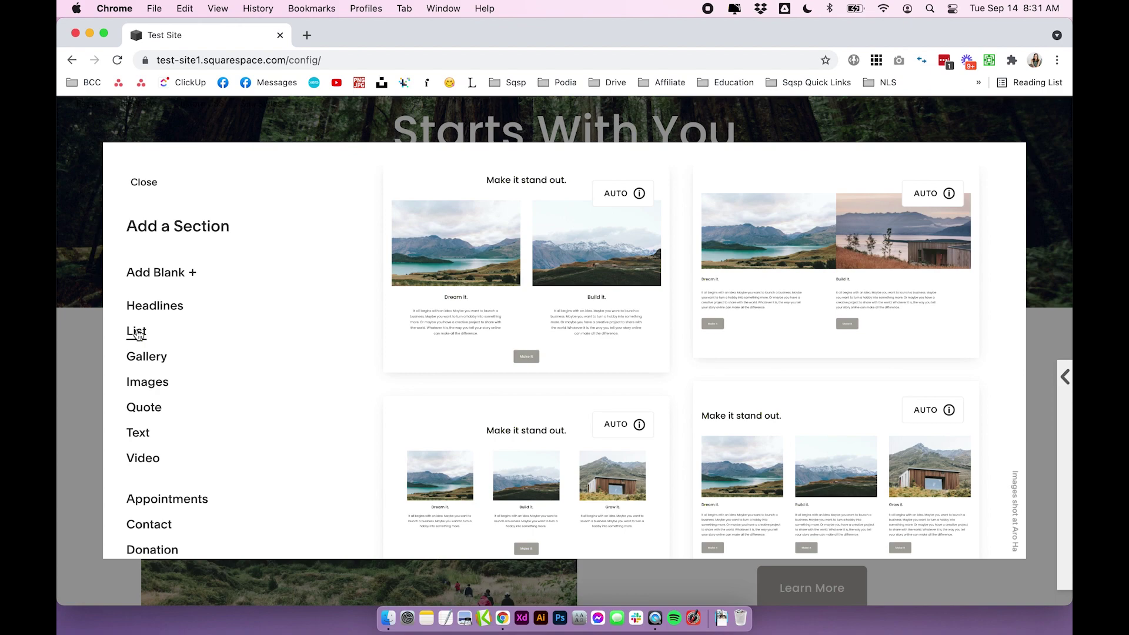
mouse_move(630, 192)
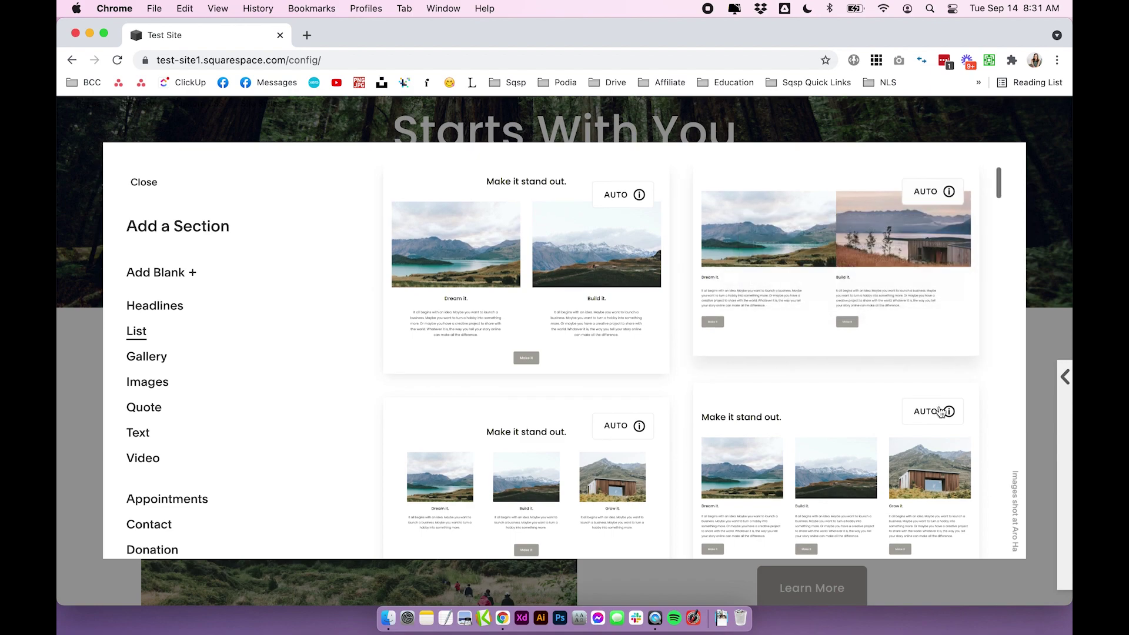
mouse_move(628, 431)
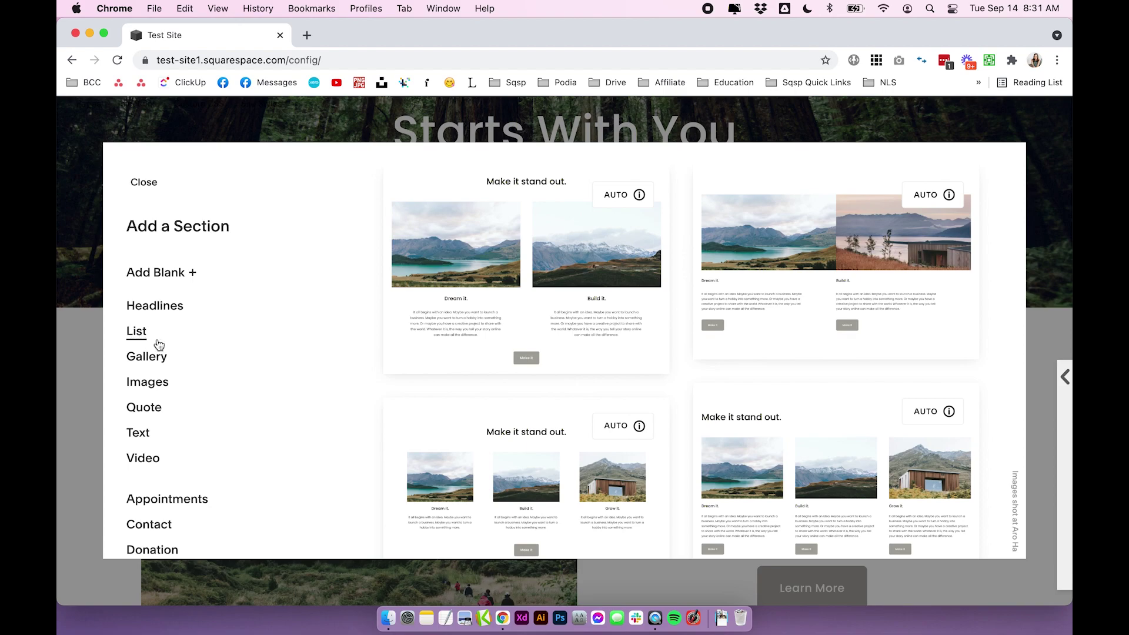
click(156, 360)
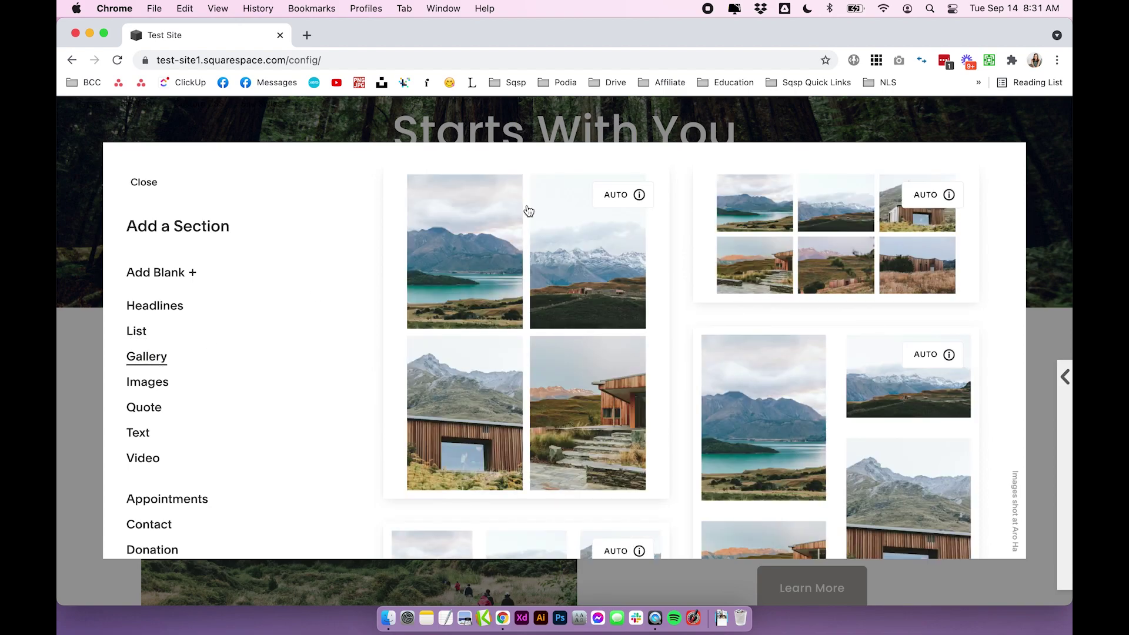
mouse_move(924, 198)
Step: Return to the List layouts and scroll through the available auto layouts
click(146, 339)
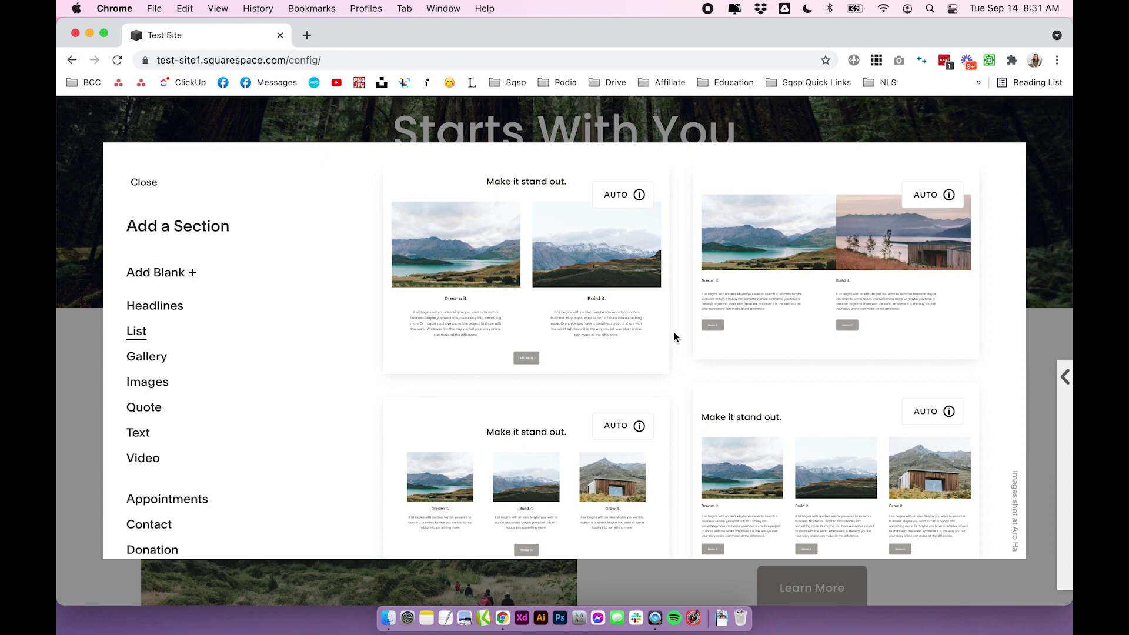
scroll(675, 337, down, 5)
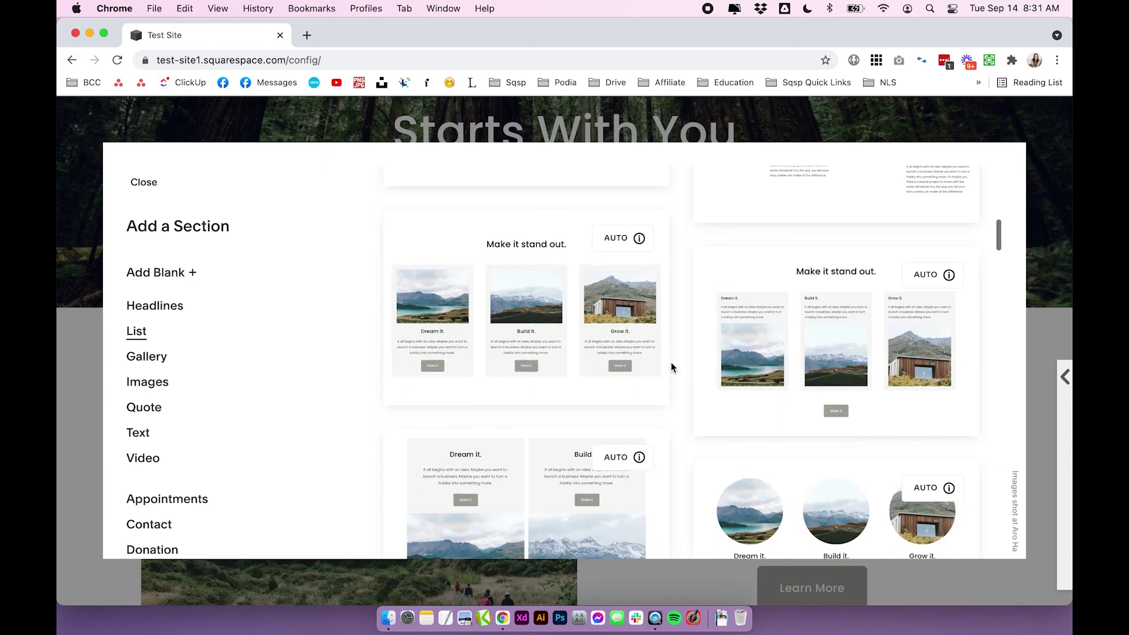
scroll(672, 368, down, 8)
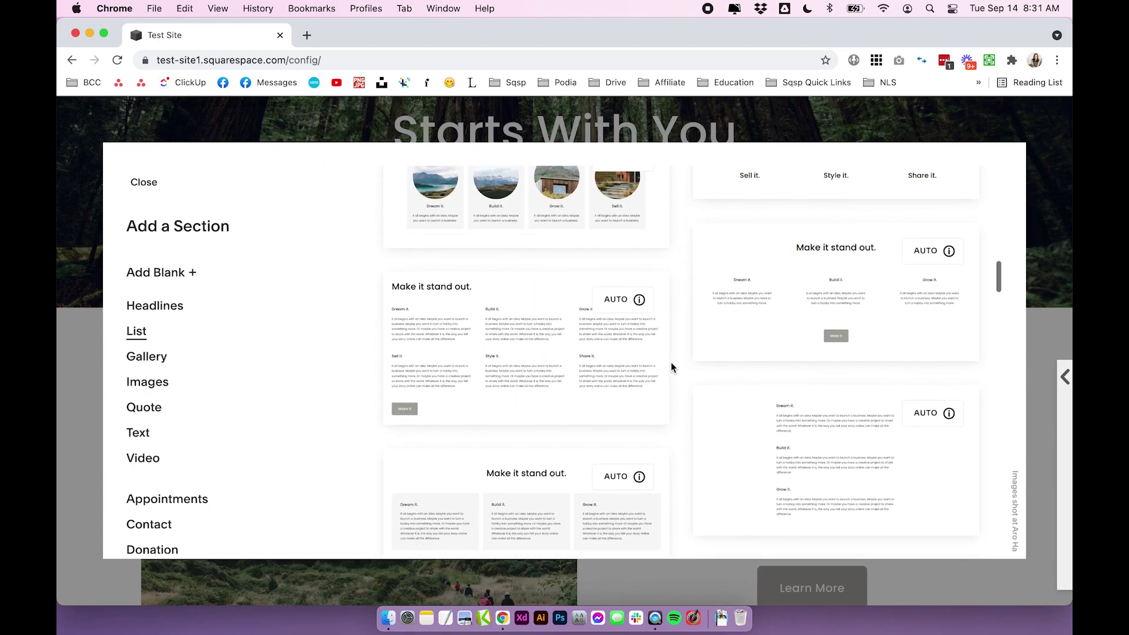
scroll(673, 368, down, 6)
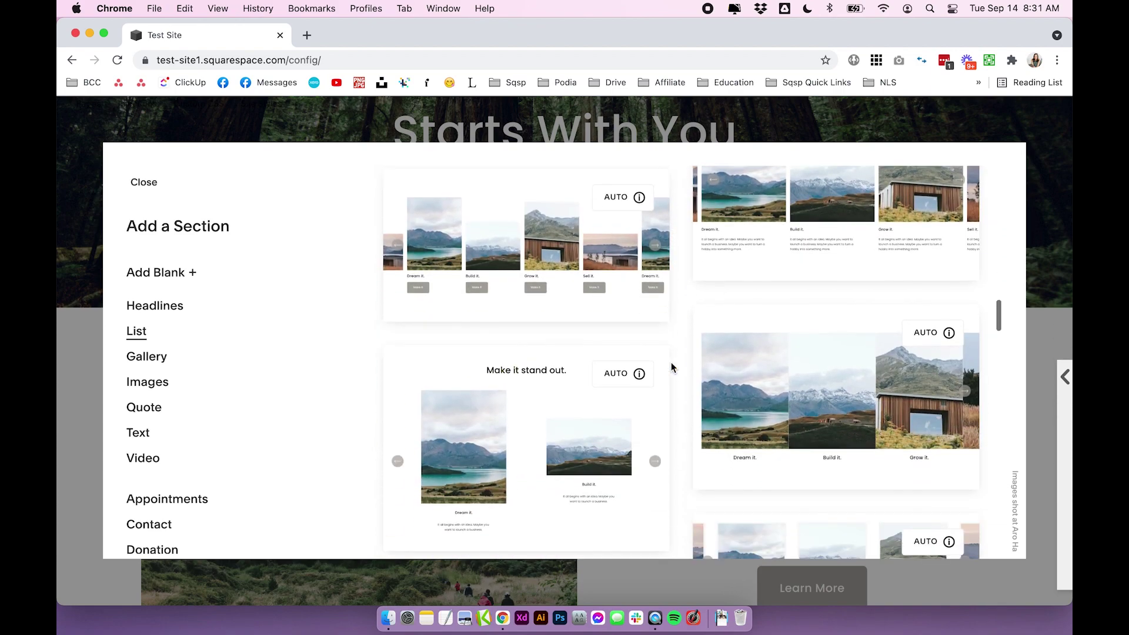
scroll(672, 368, down, 5)
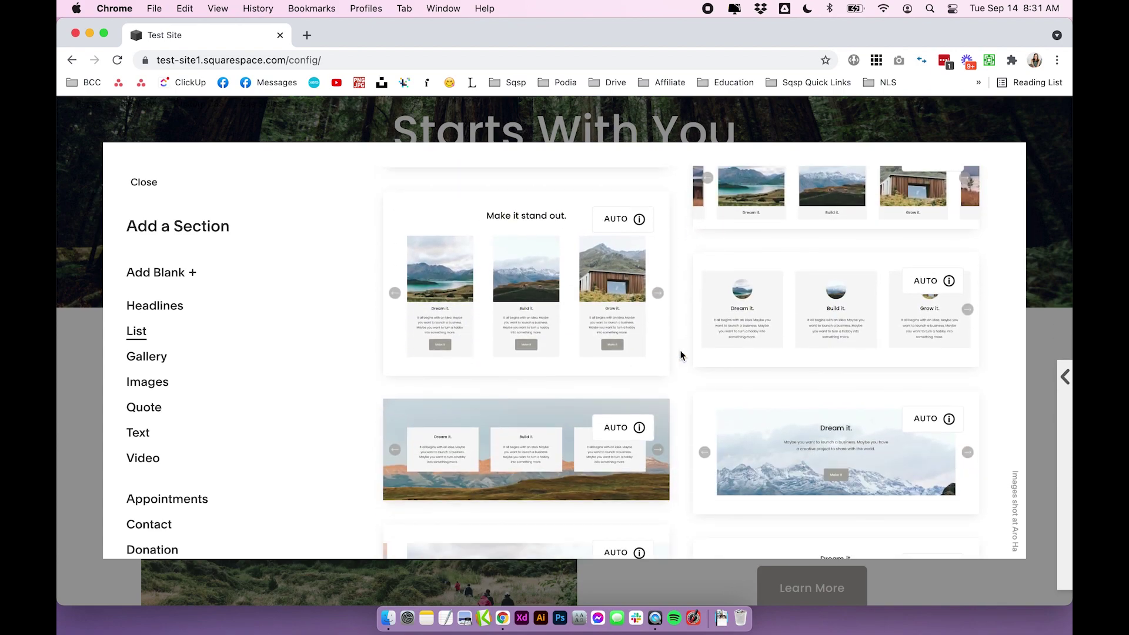
scroll(682, 354, down, 10)
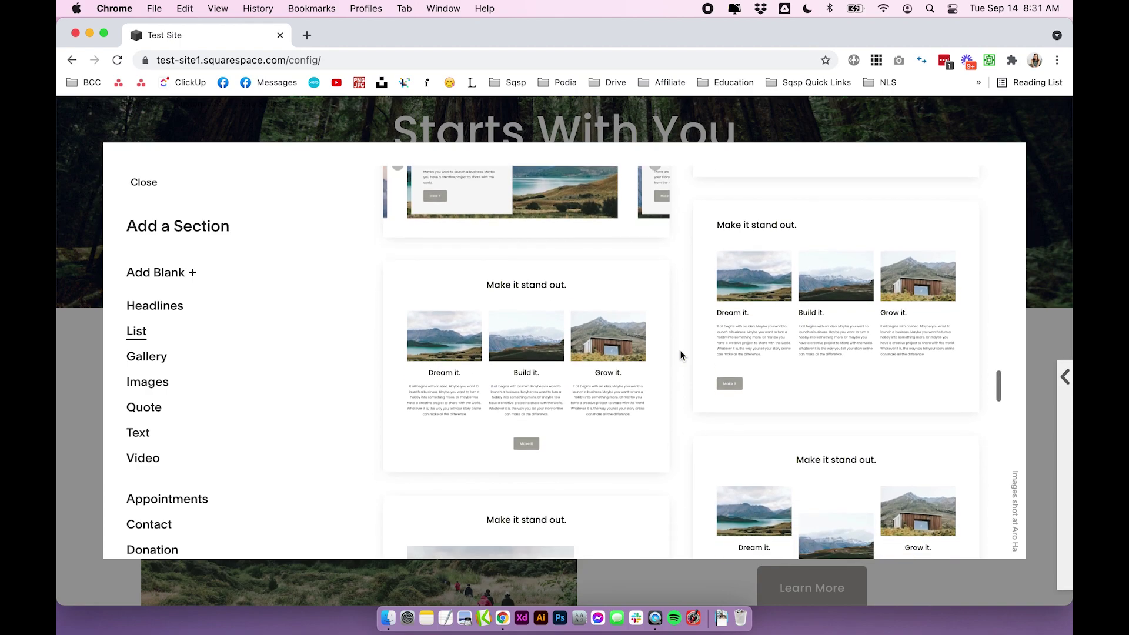
scroll(681, 355, down, 5)
scroll(682, 354, down, 8)
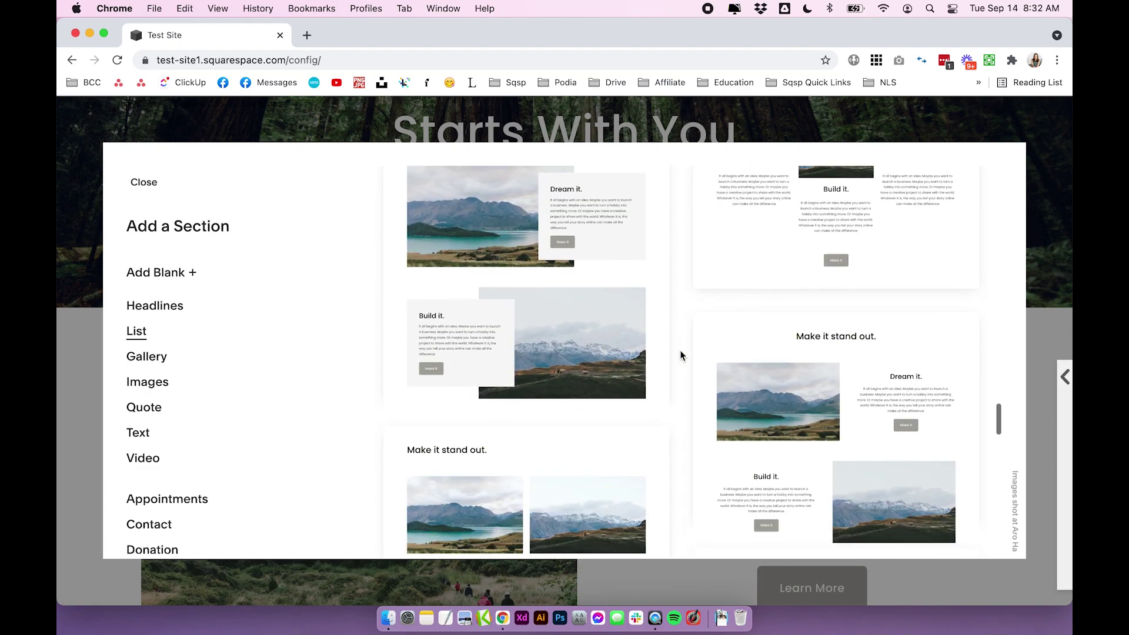
scroll(681, 354, down, 2)
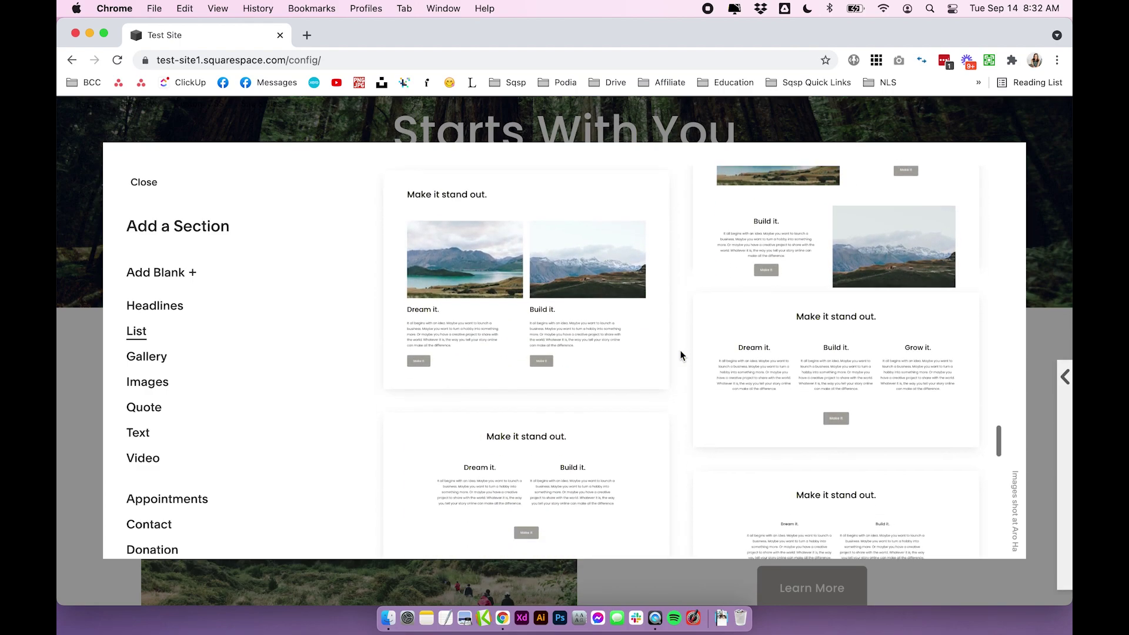
scroll(681, 355, up, 10)
scroll(681, 354, down, 2)
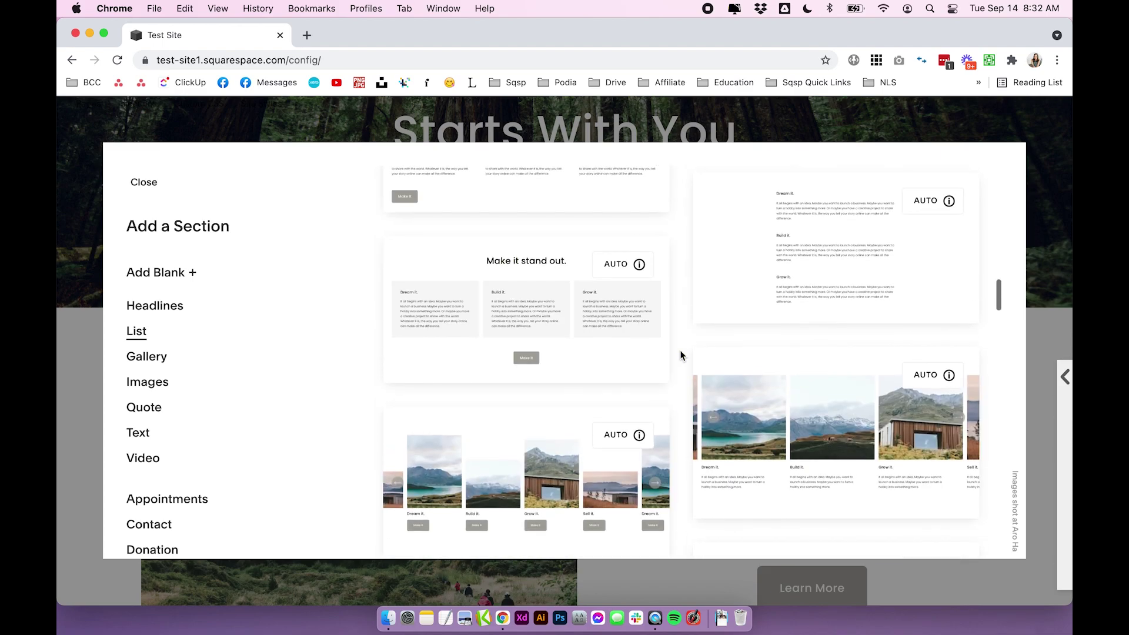
scroll(968, 414, down, 5)
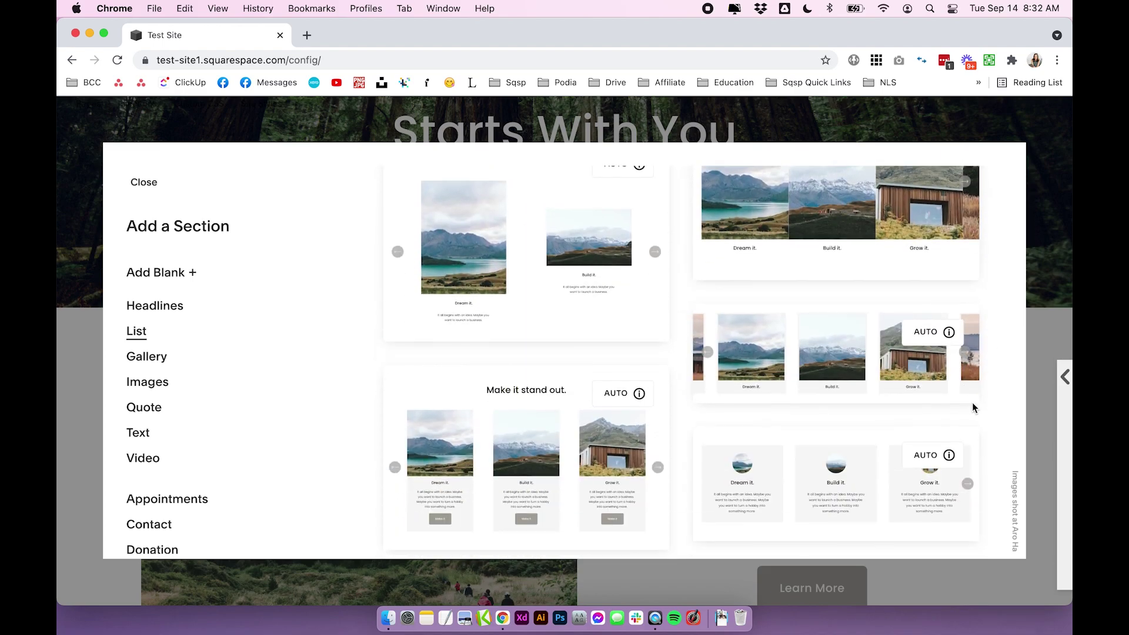
scroll(984, 394, down, 3)
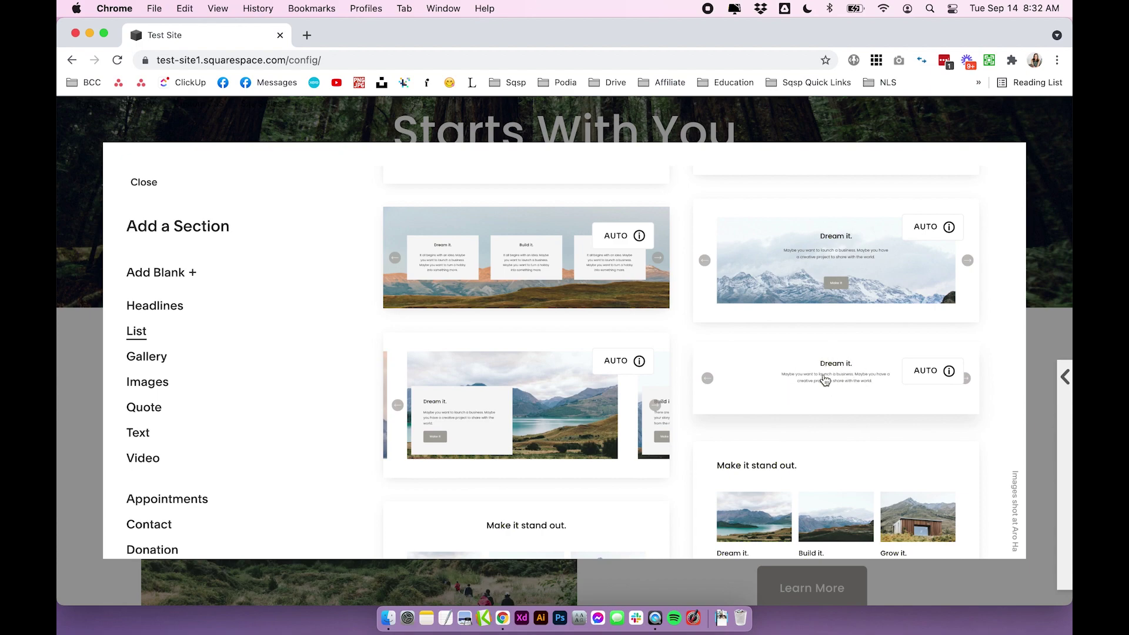
Step: Add the text-only banner slideshow layout with arrows below the hero
mouse_move(939, 377)
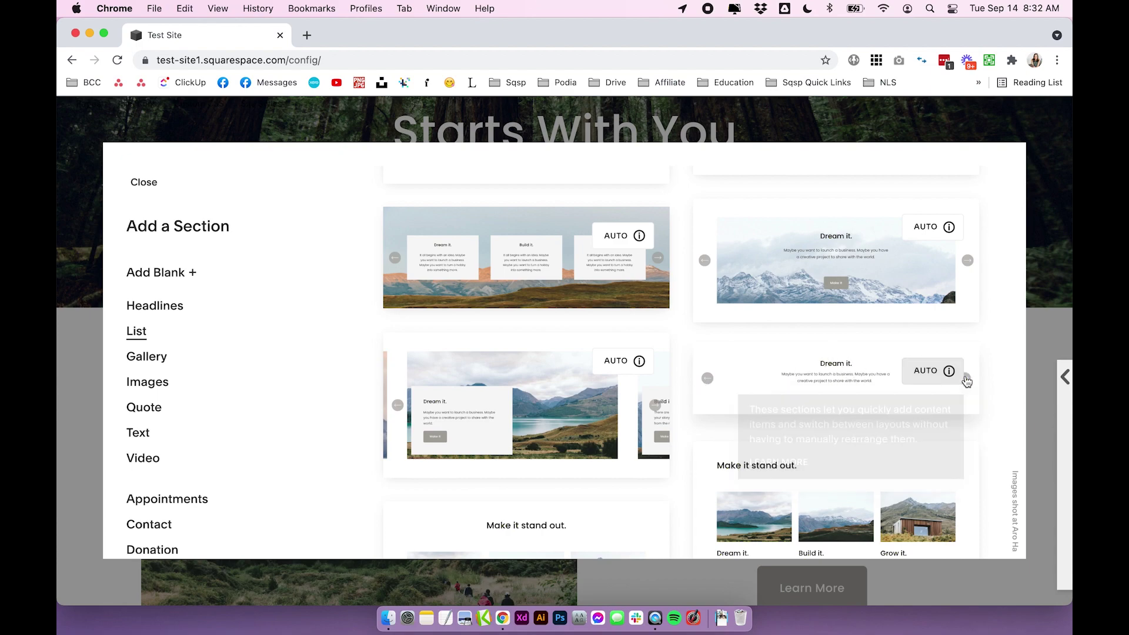
scroll(994, 376, up, 2)
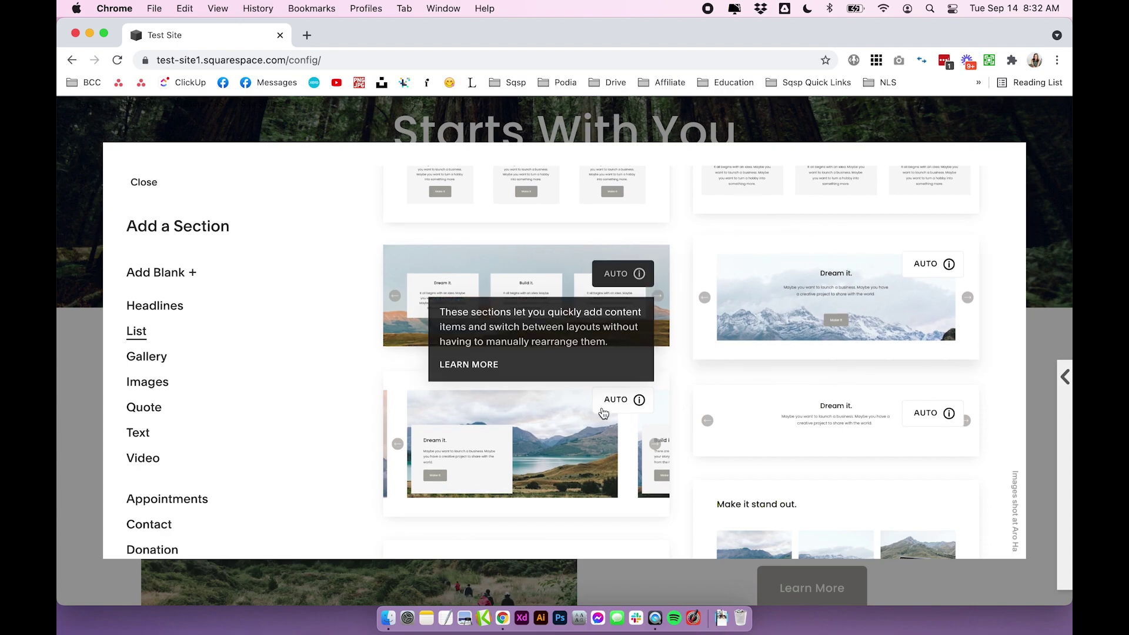
scroll(685, 382, up, 2)
scroll(683, 385, up, 5)
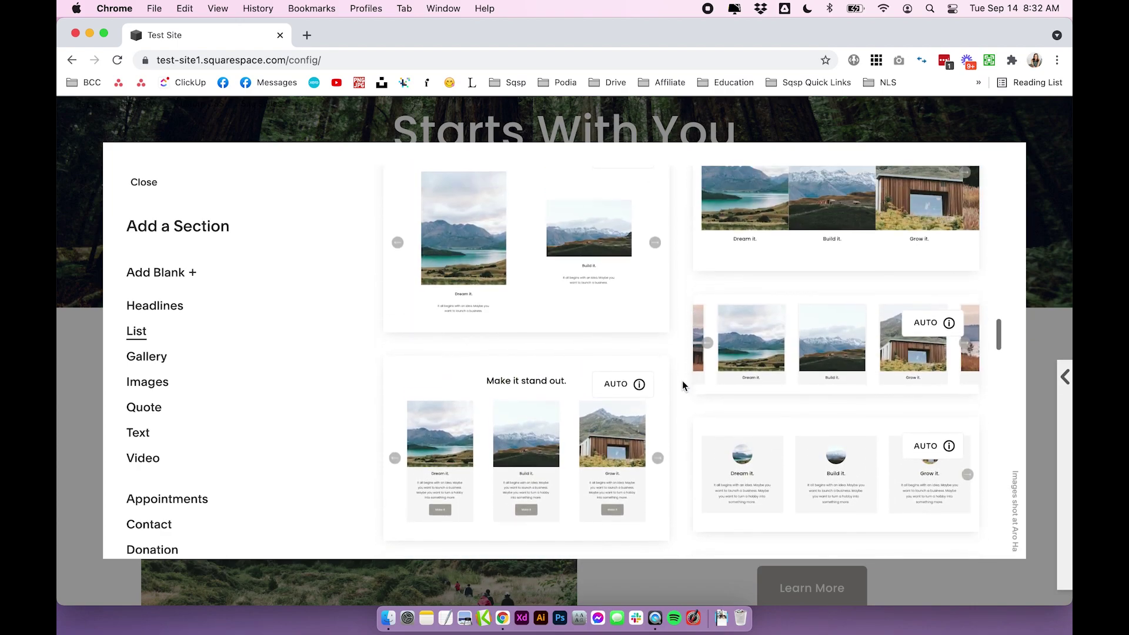
scroll(683, 385, down, 10)
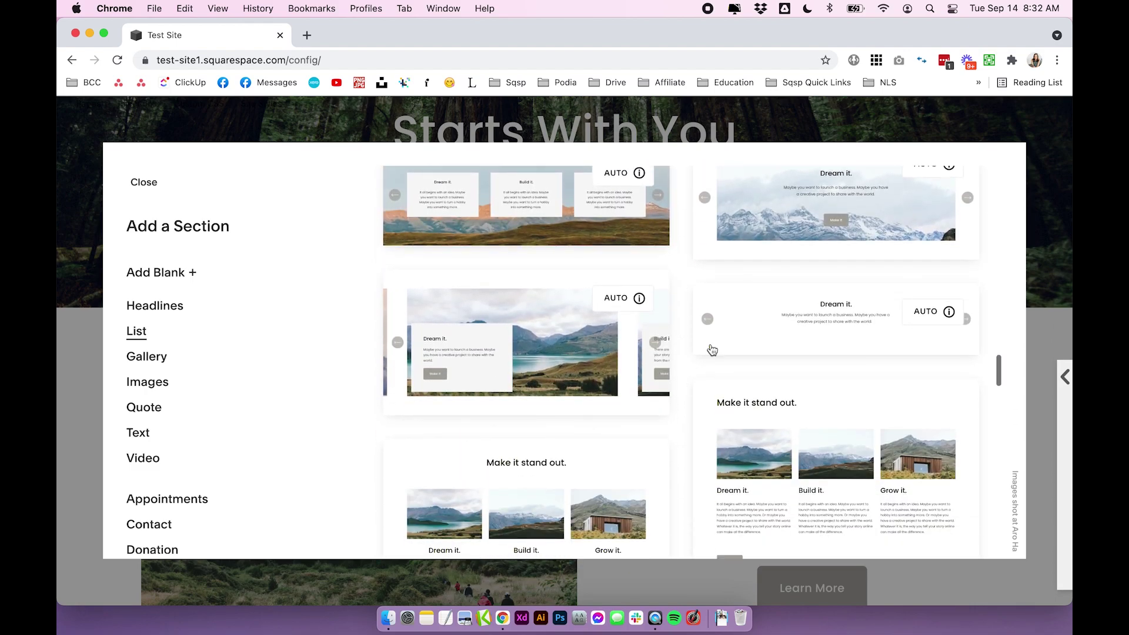
click(823, 318)
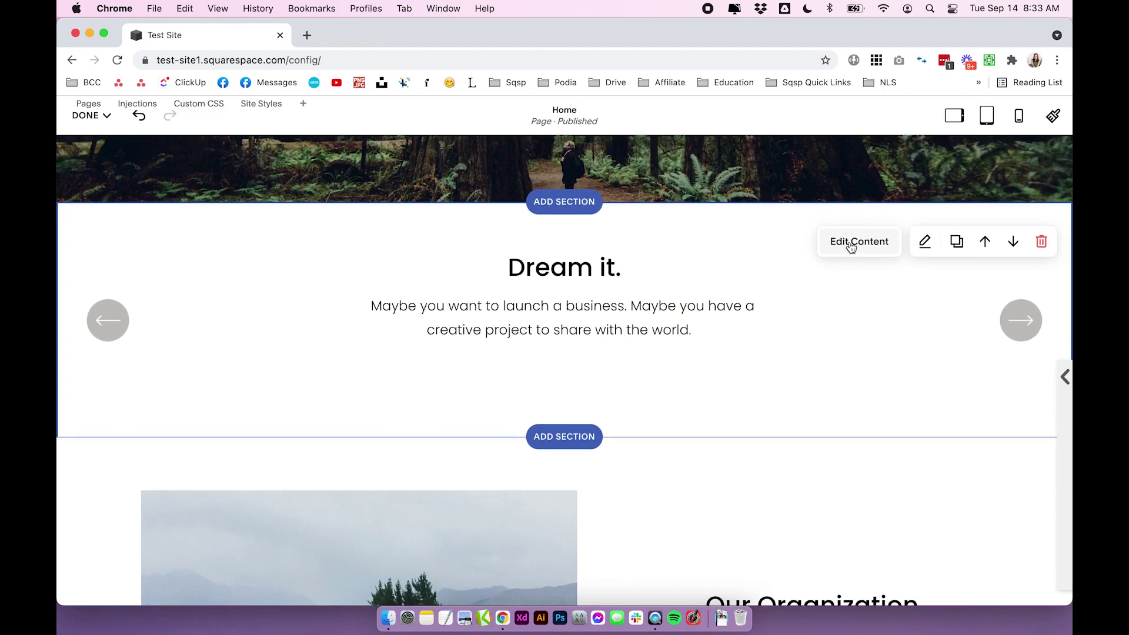
Step: Open the Dream it. slider section's Edit Content panel on its Design tab
click(850, 244)
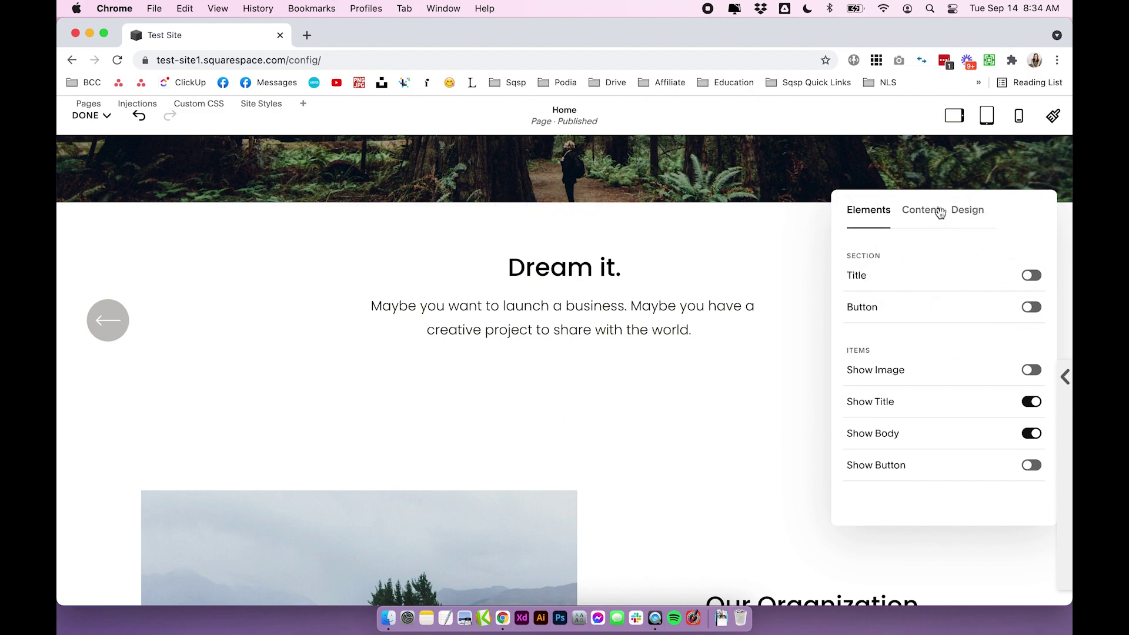
click(963, 217)
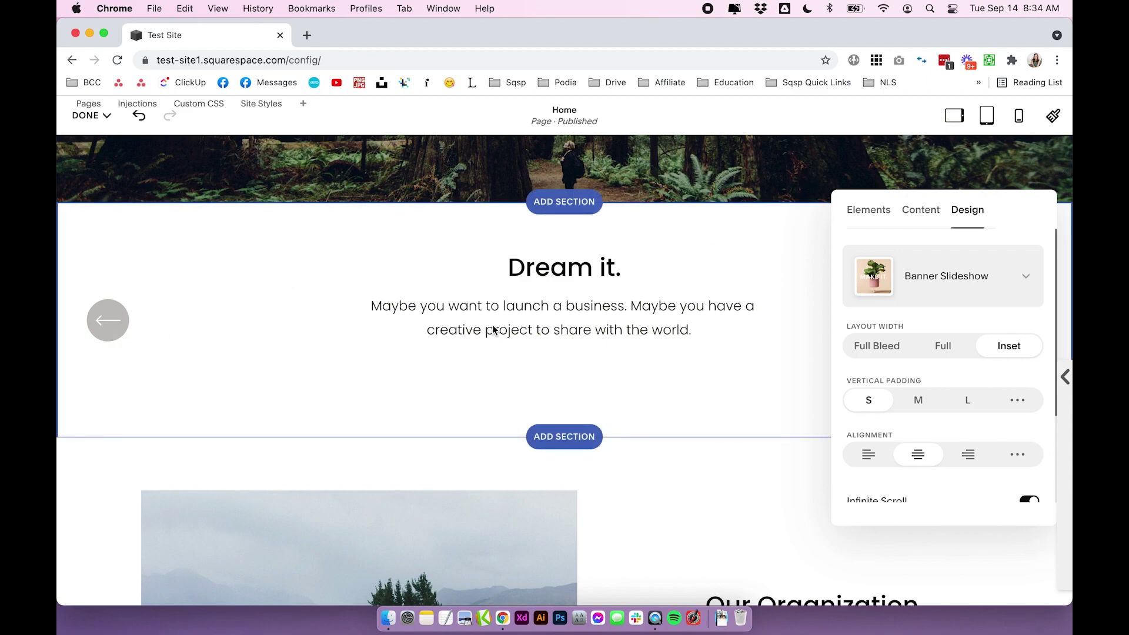
click(1026, 277)
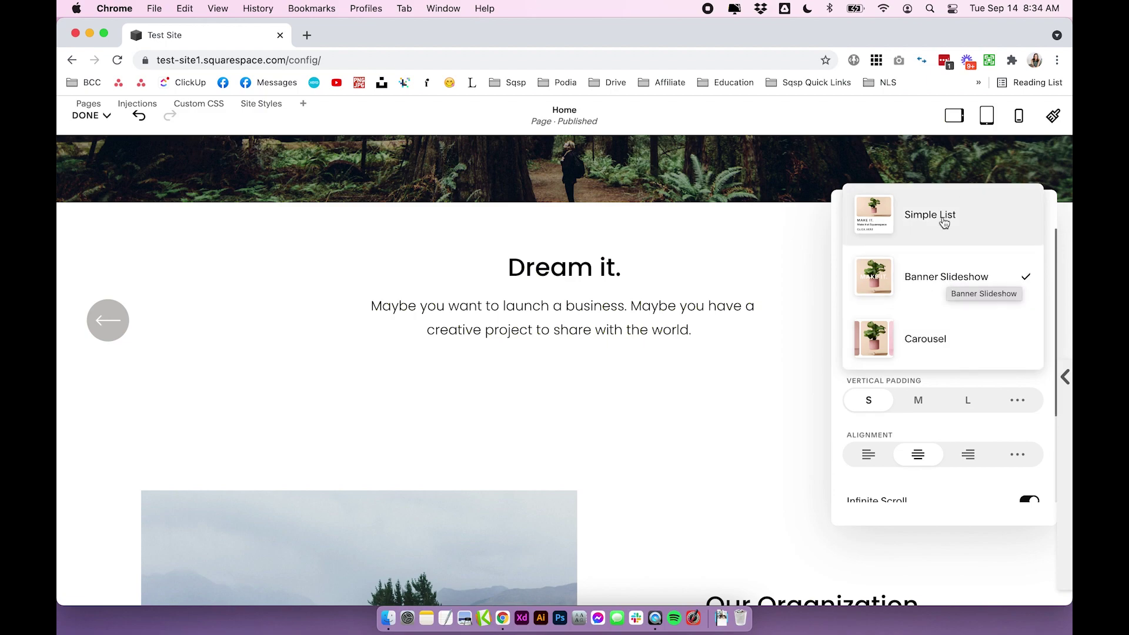
click(982, 377)
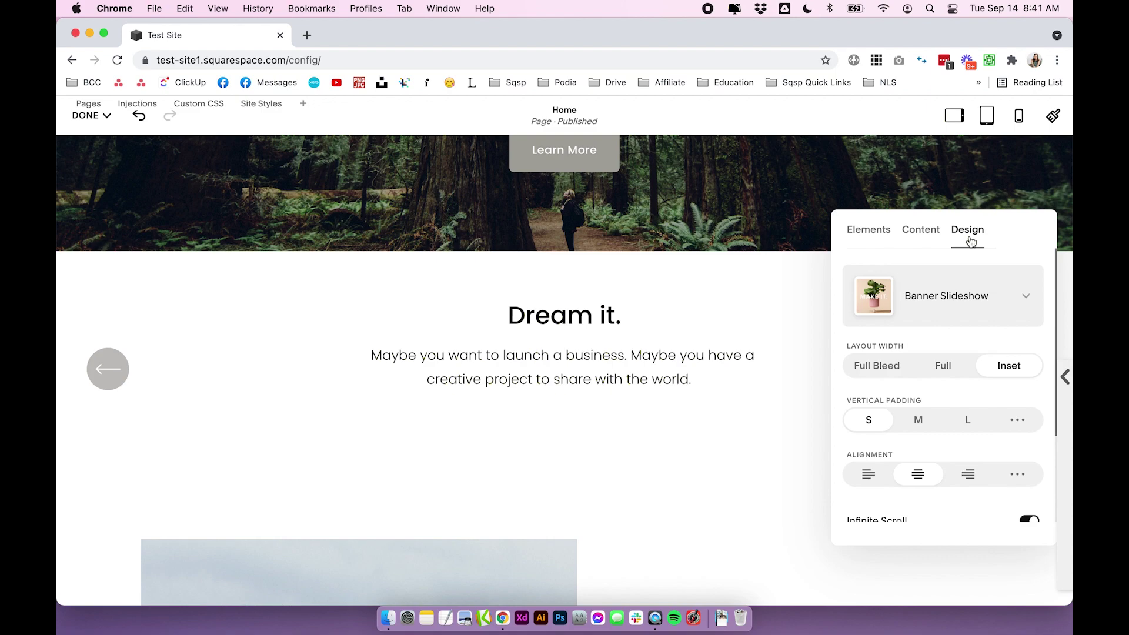
click(1026, 296)
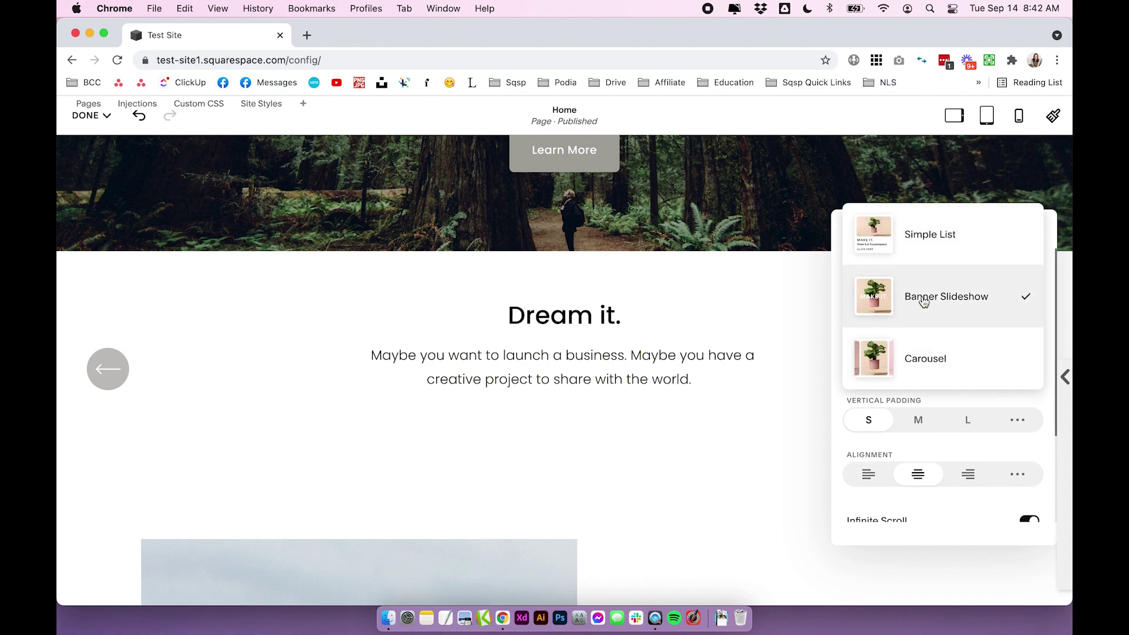
click(1051, 295)
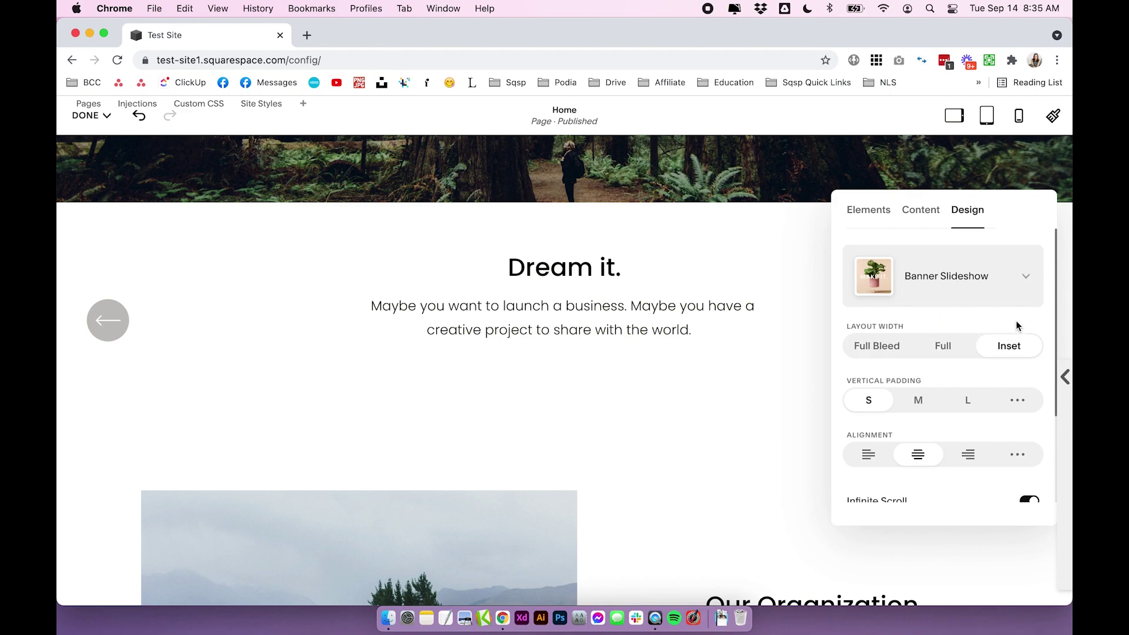
Step: Try Full width and left/right alignment, then keep the slideshow Inset and centred
scroll(1018, 318, down, 1)
scroll(1019, 317, down, 3)
scroll(1018, 317, up, 4)
click(957, 345)
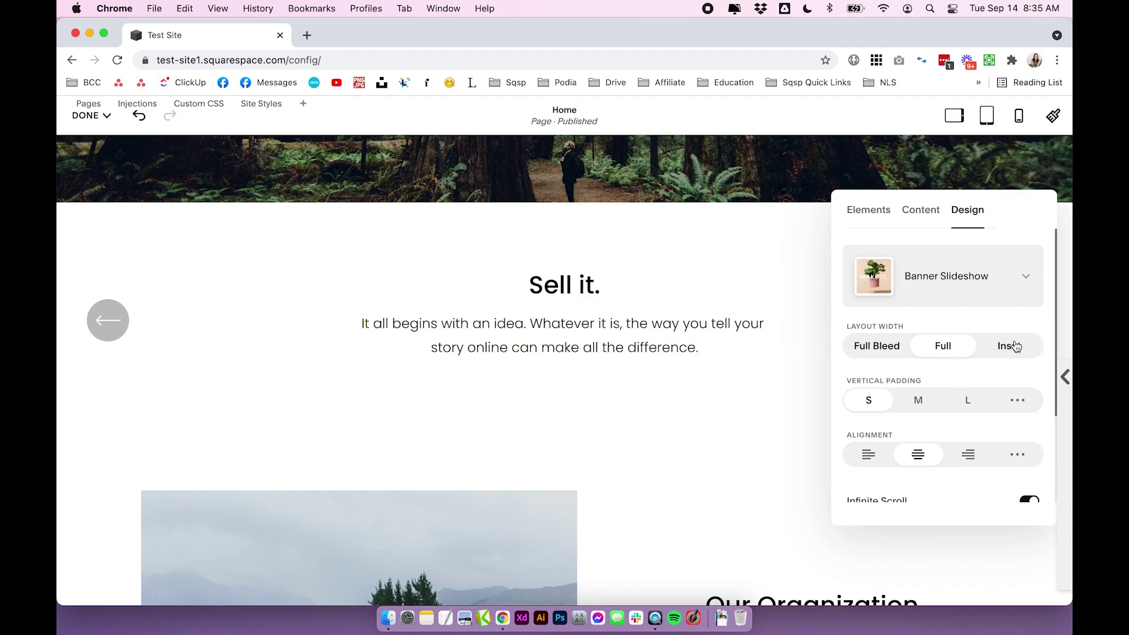
click(1017, 347)
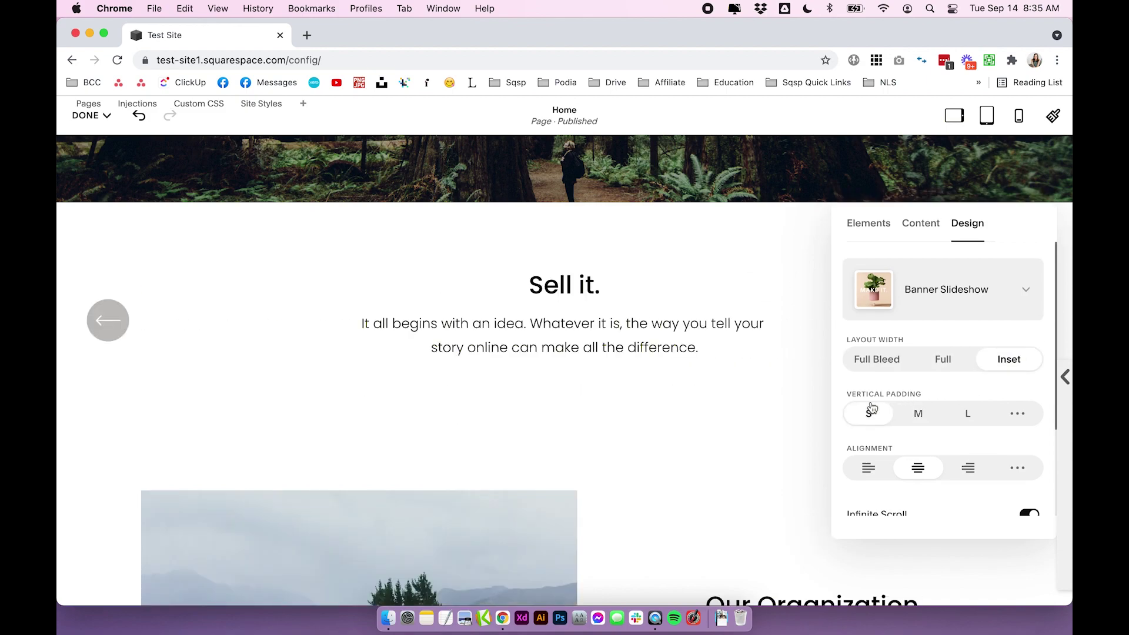
click(868, 471)
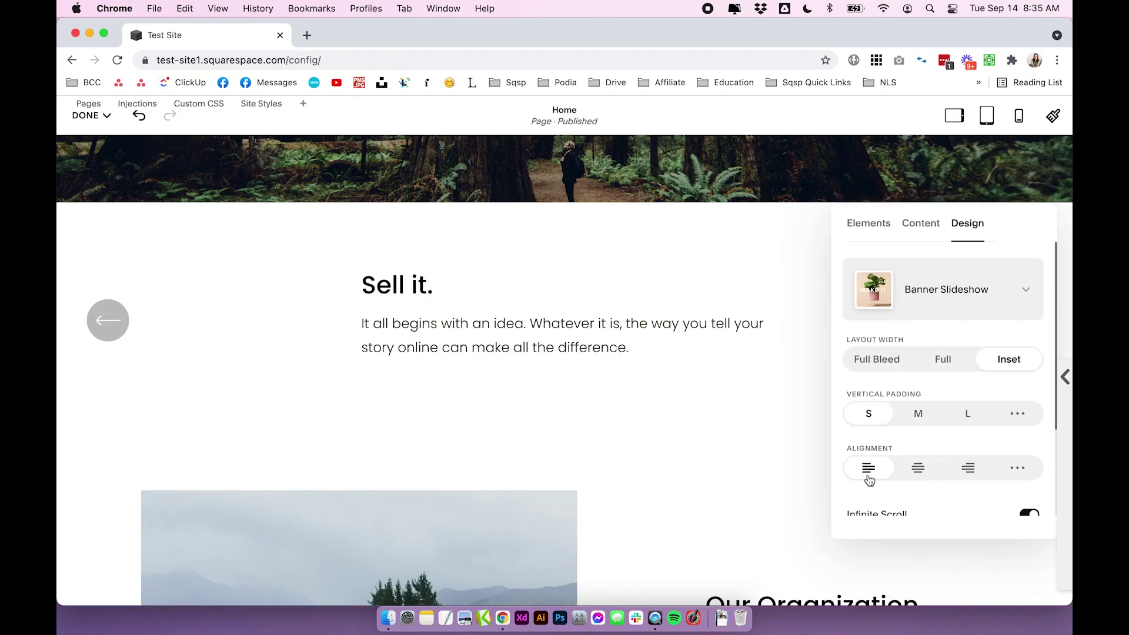
click(967, 469)
click(919, 469)
scroll(922, 471, down, 3)
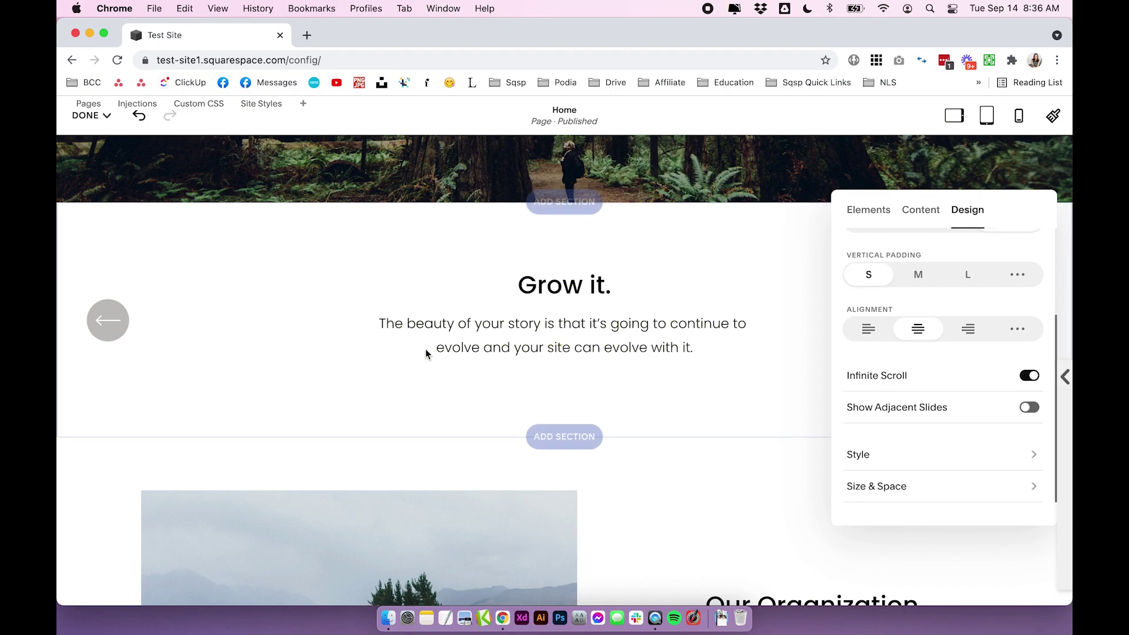
Step: Step backwards through the slides to test looping, revisiting the design settings in between
click(106, 326)
click(107, 325)
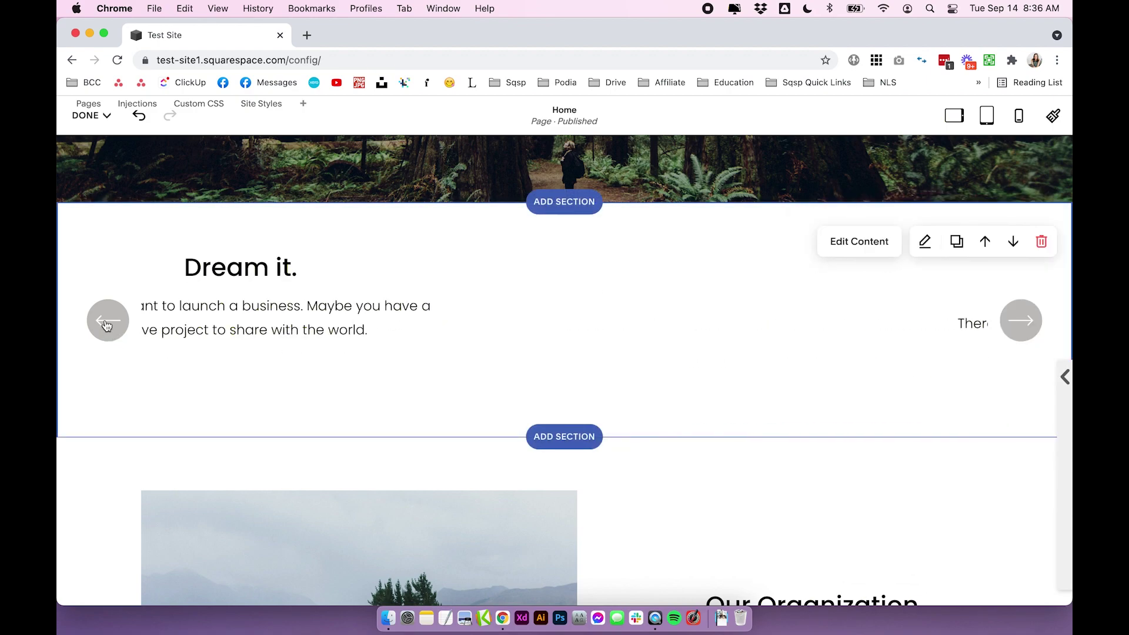
click(107, 325)
click(107, 326)
click(106, 325)
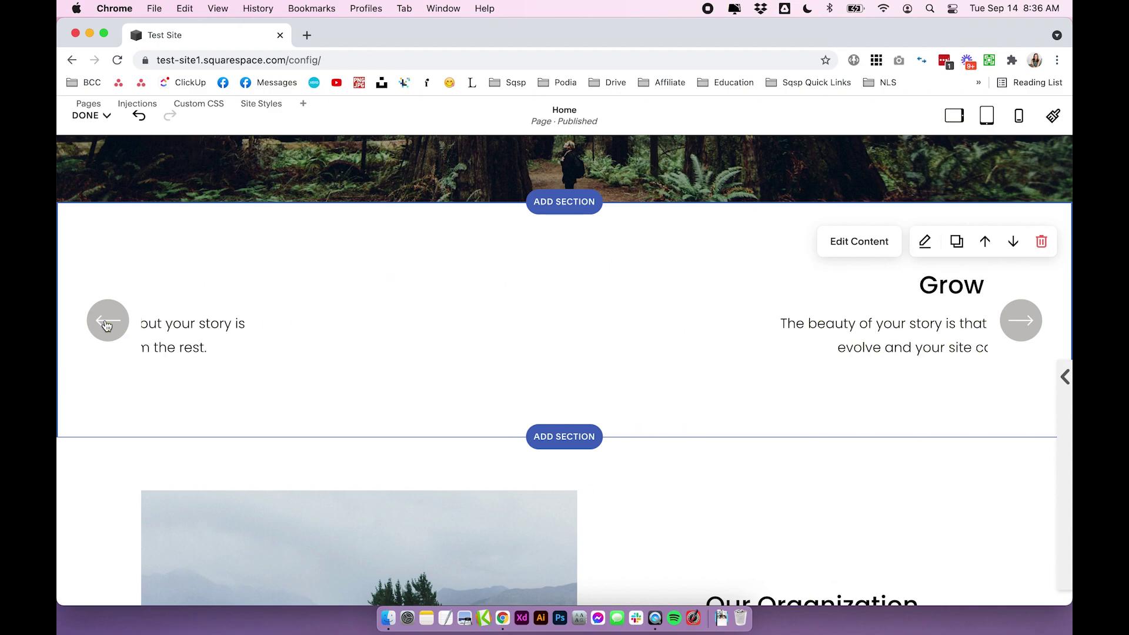
click(106, 325)
click(107, 326)
click(106, 325)
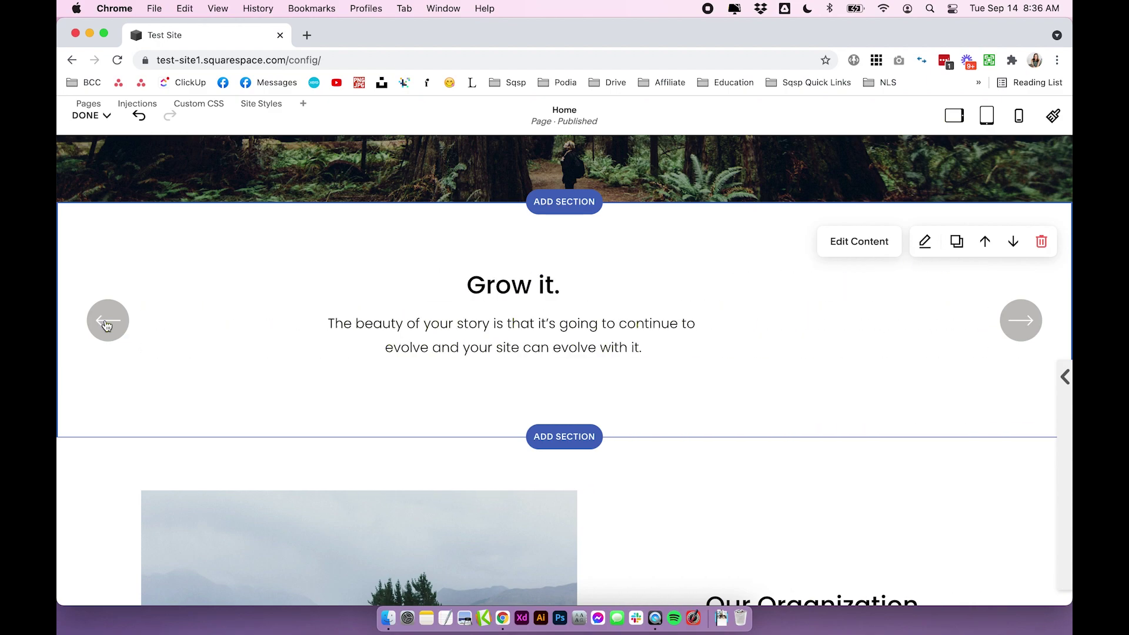
click(107, 325)
click(118, 326)
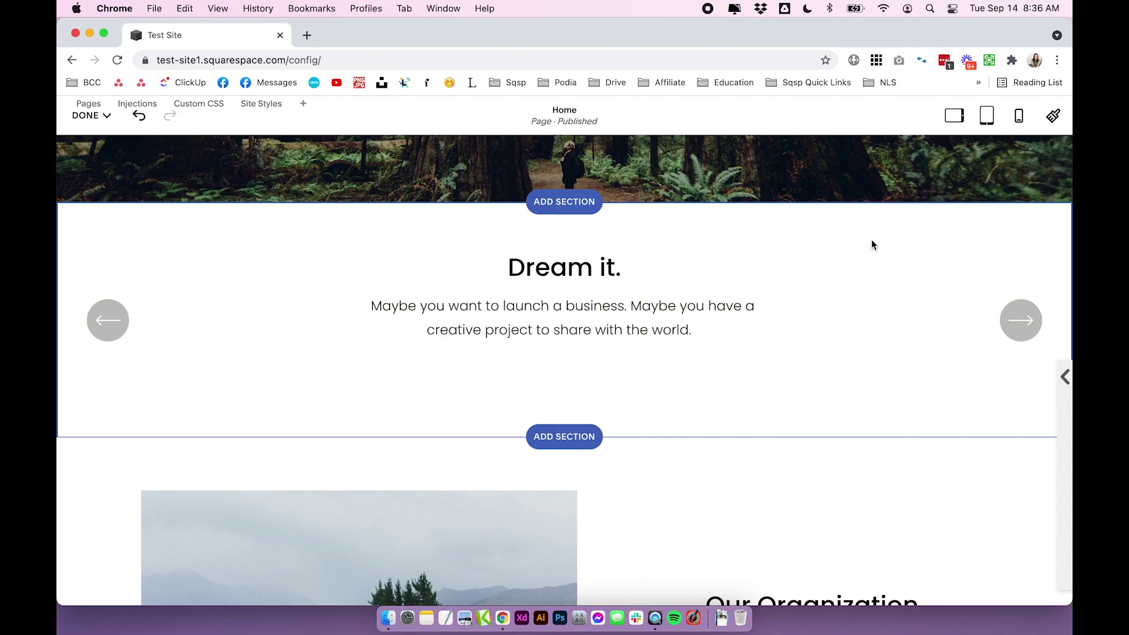
click(865, 242)
click(968, 210)
scroll(976, 372, down, 5)
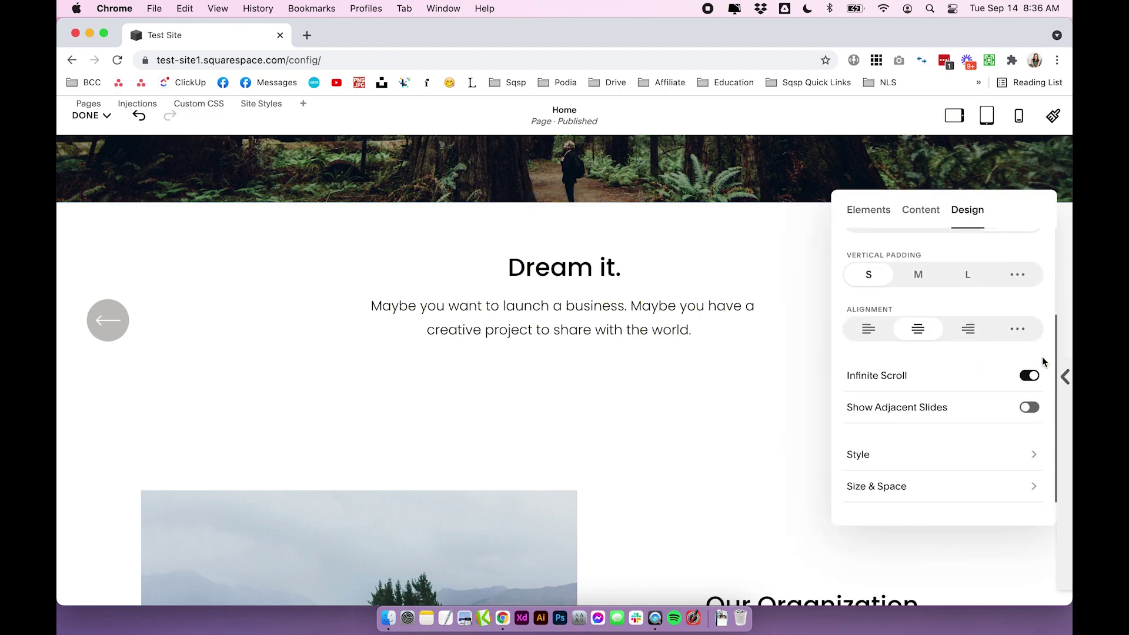
click(263, 332)
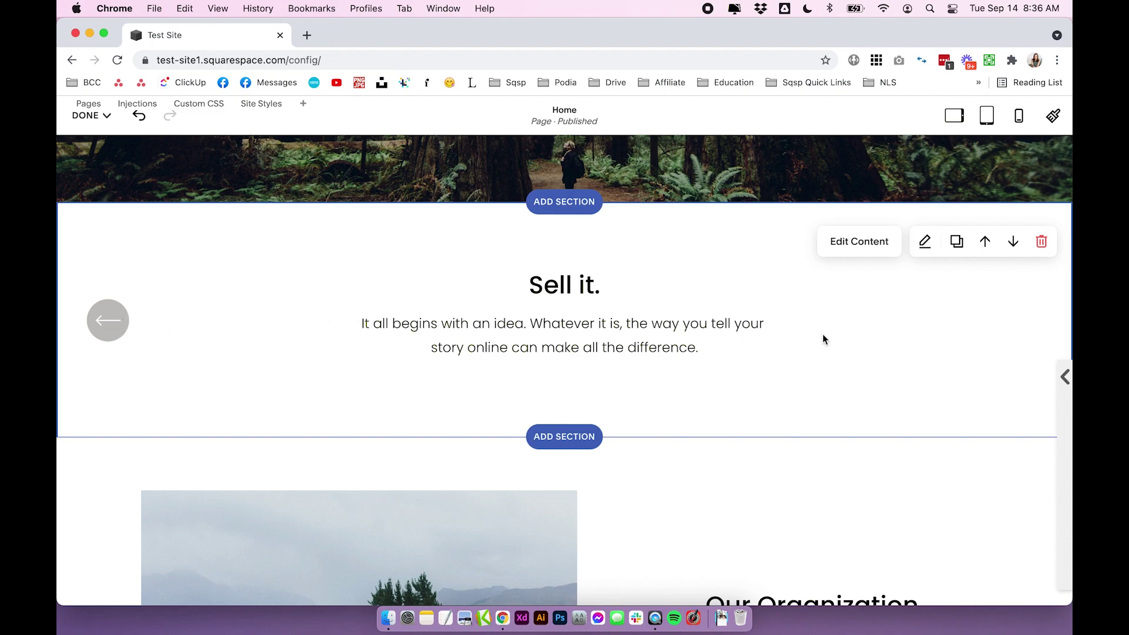
Step: Step back and forward through the slides, then switch Infinite Scroll back on
click(92, 330)
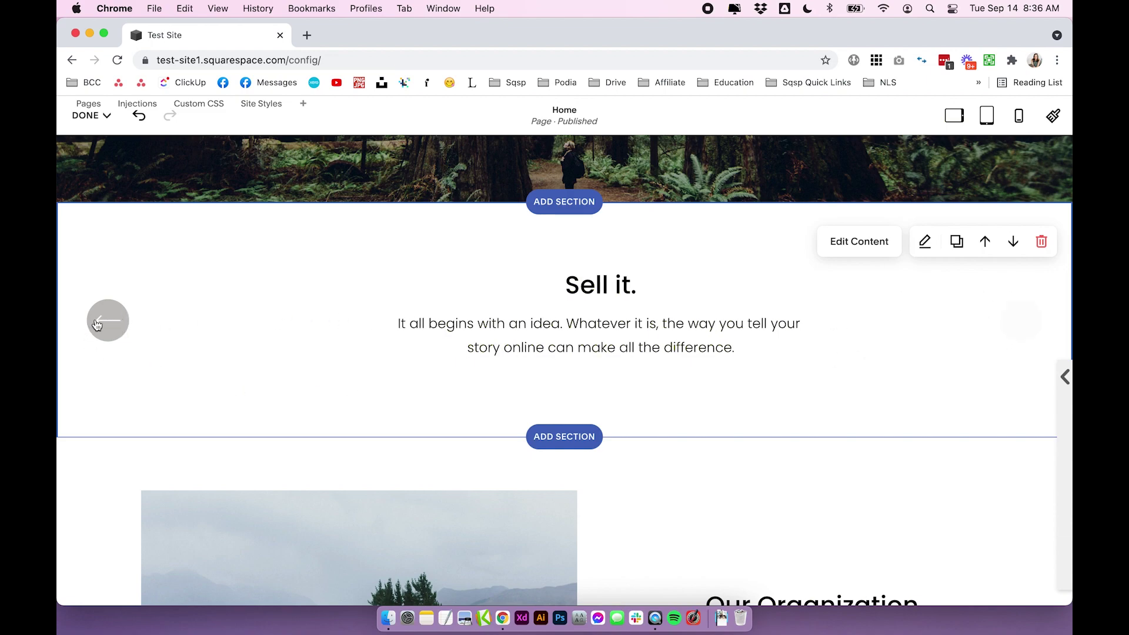
click(95, 321)
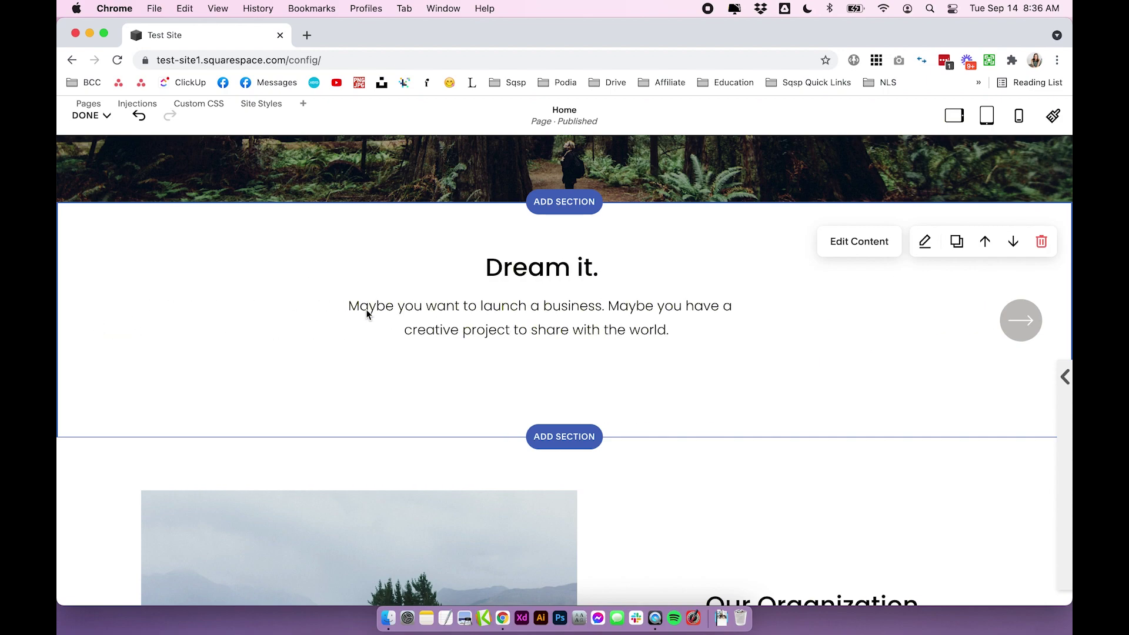
click(1027, 323)
click(1028, 322)
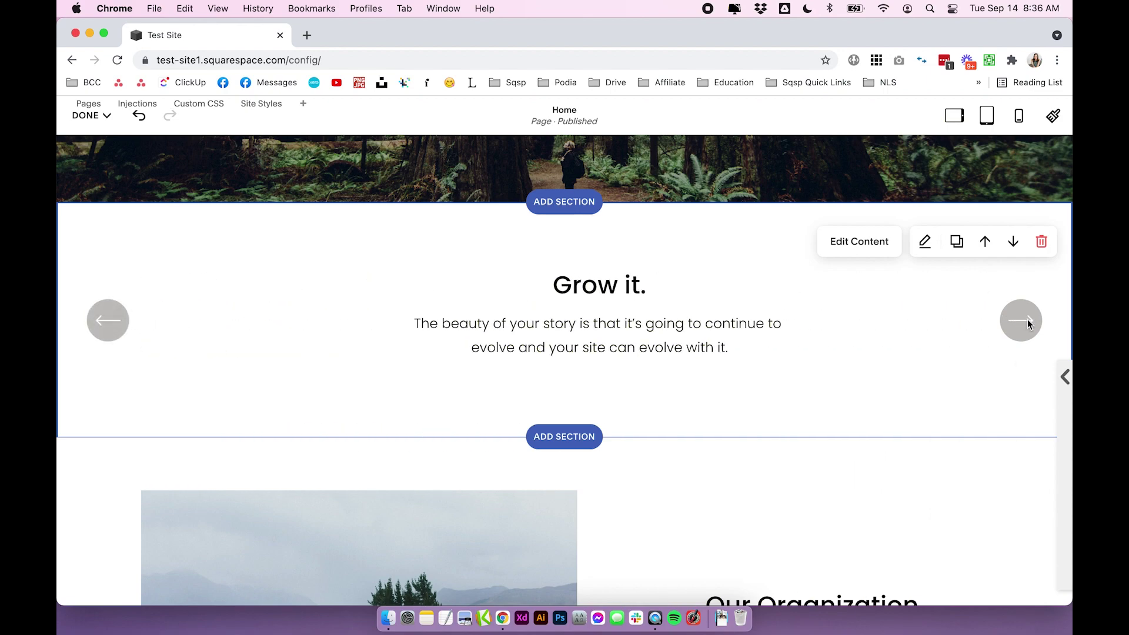
click(1028, 320)
click(865, 241)
click(968, 210)
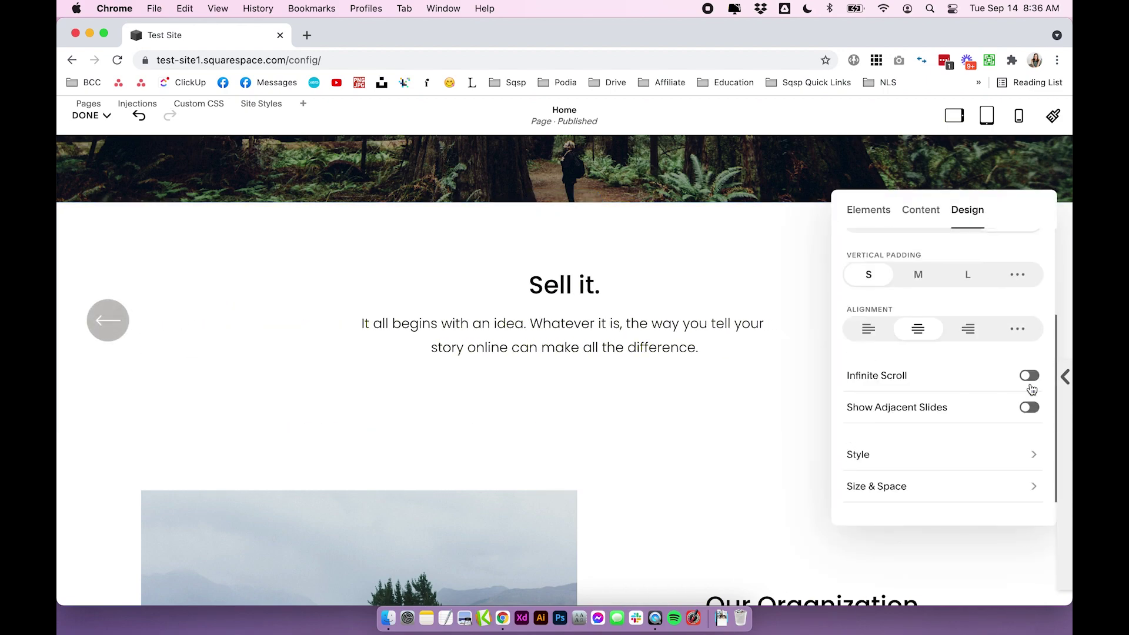
click(1035, 378)
drag(1020, 208, 358, 200)
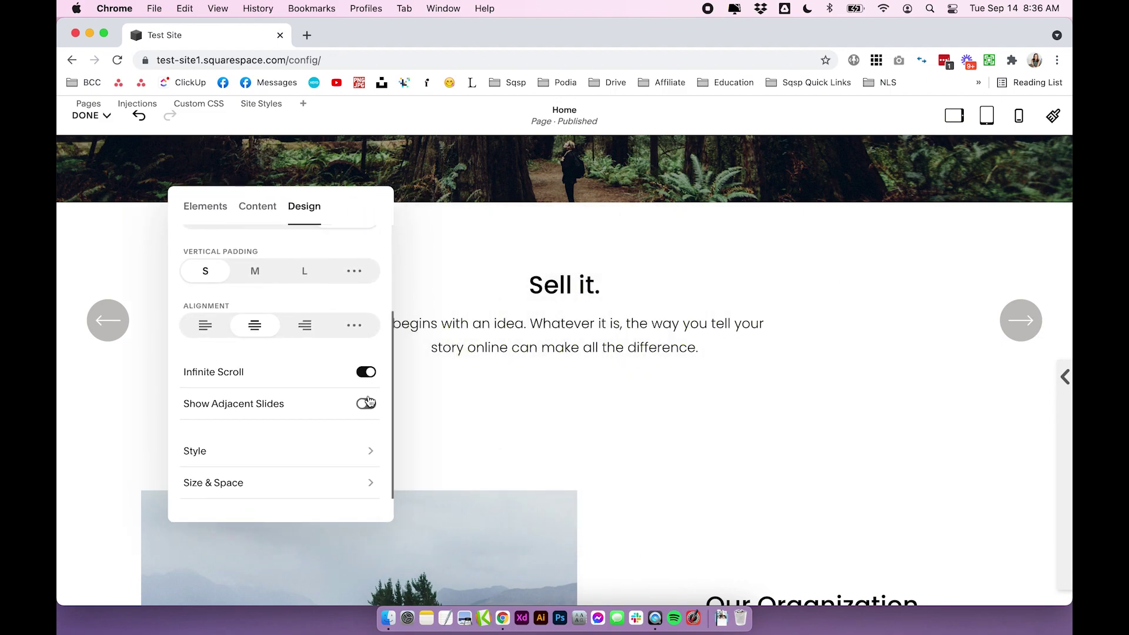
click(365, 404)
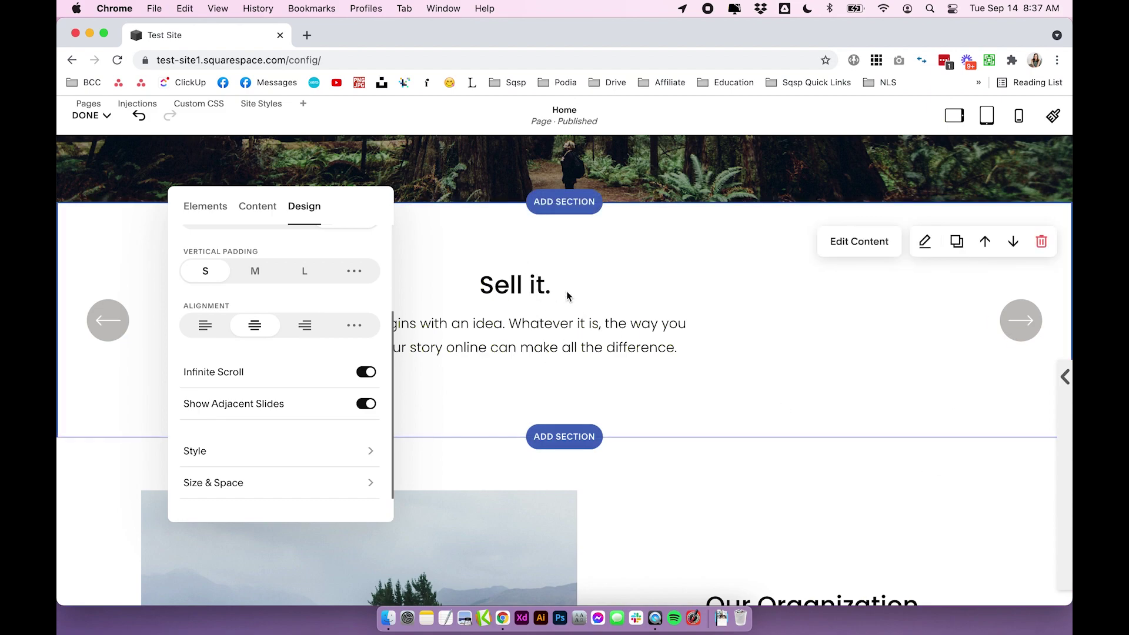
click(669, 487)
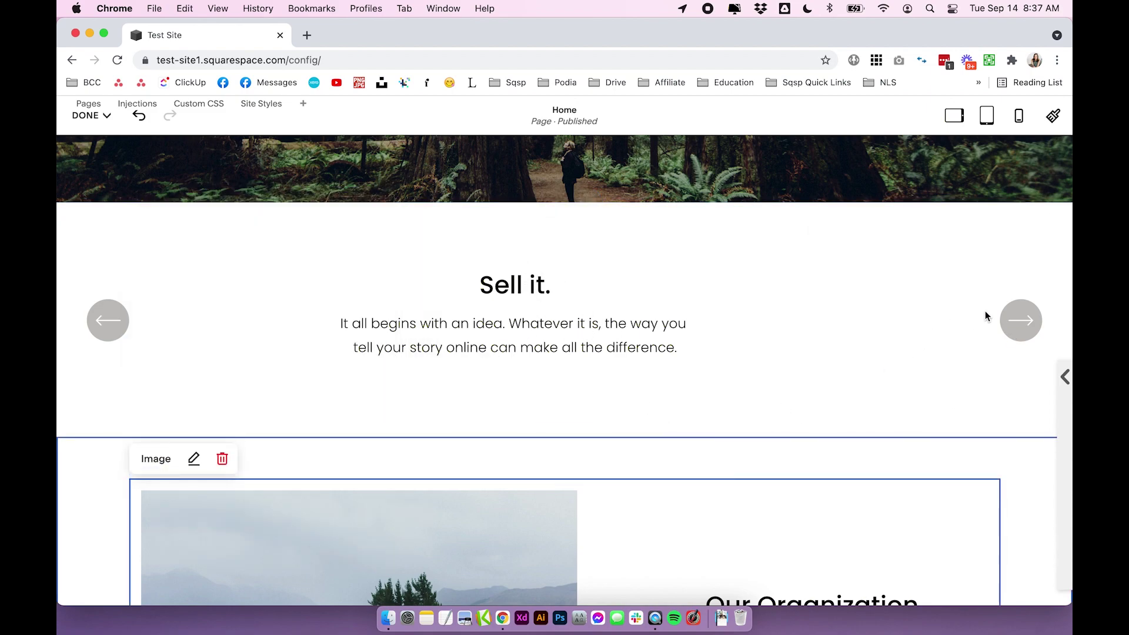
click(1018, 319)
click(1023, 319)
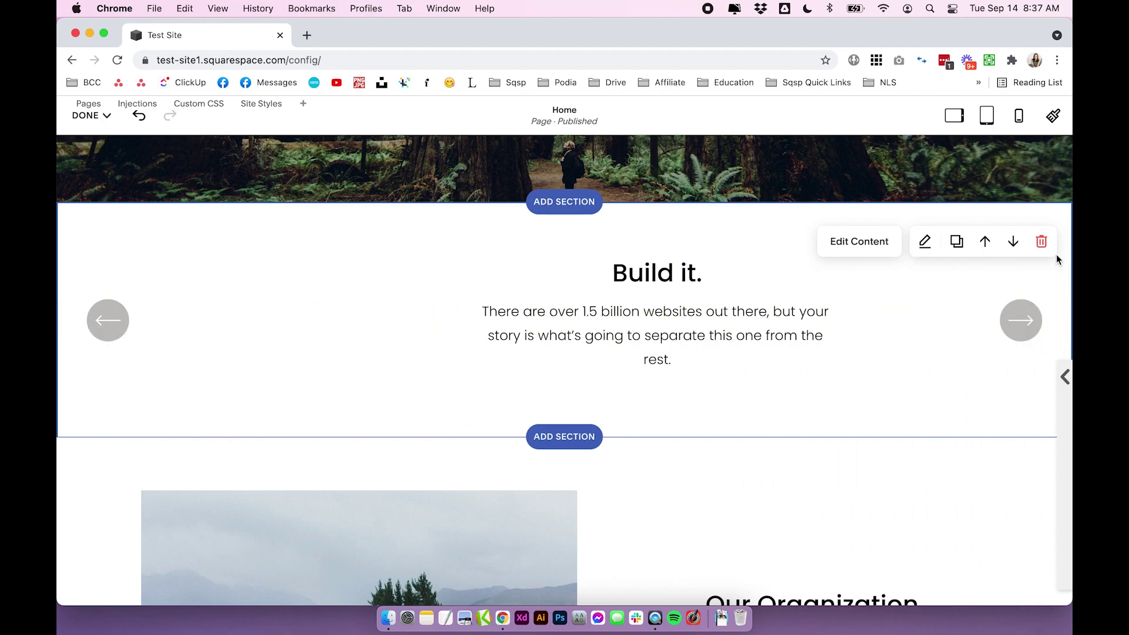
click(1031, 320)
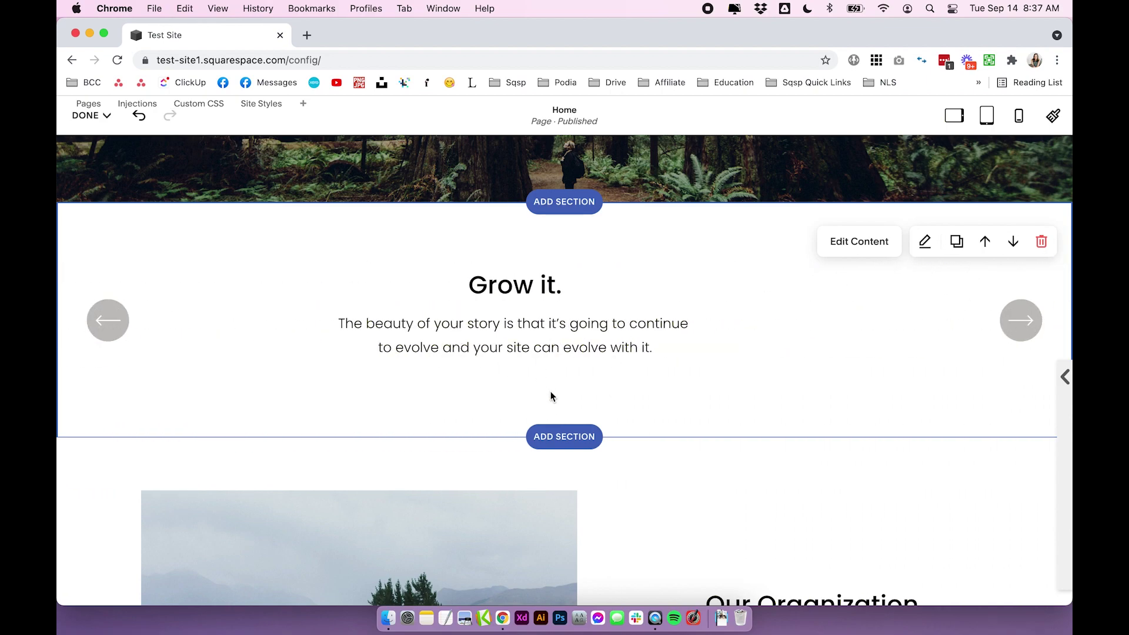
click(864, 242)
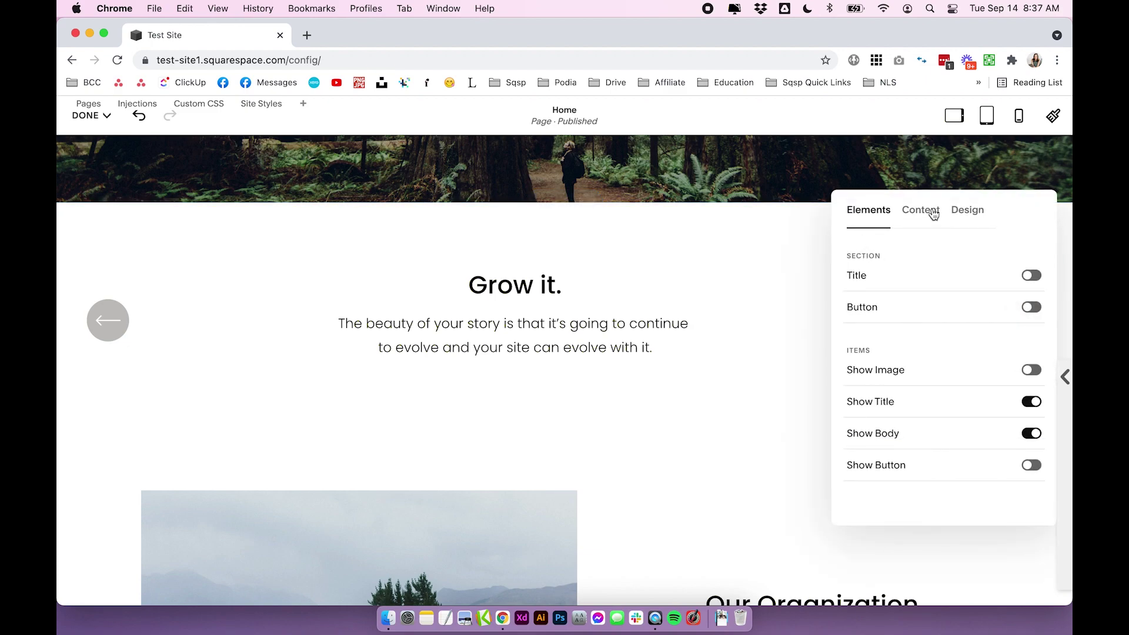
drag(1016, 198, 529, 176)
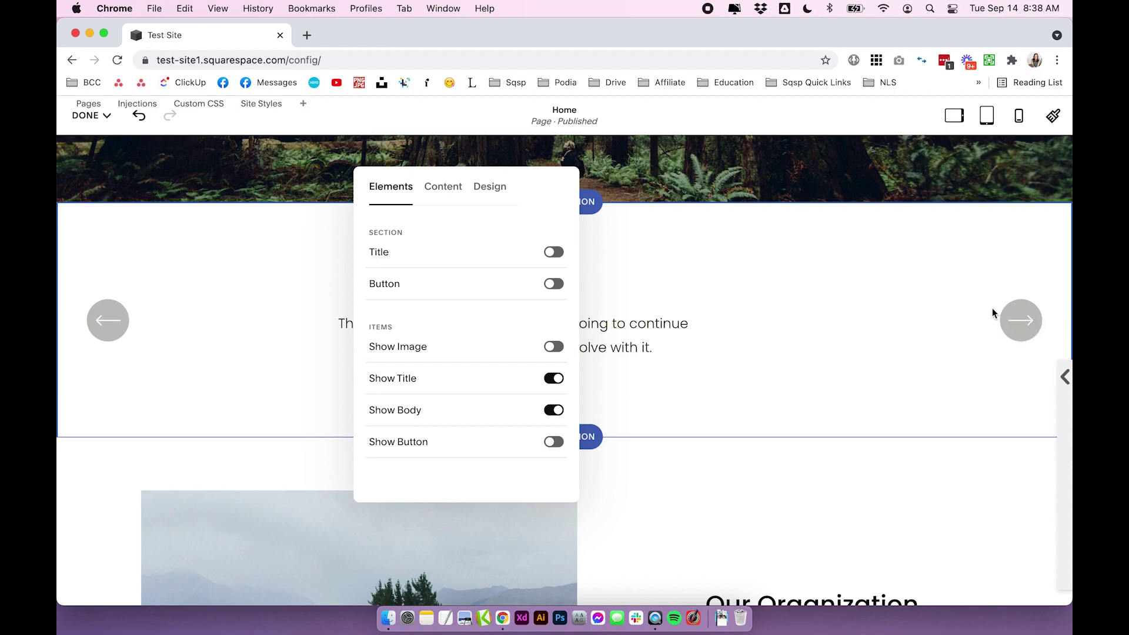
scroll(993, 314, up, 1)
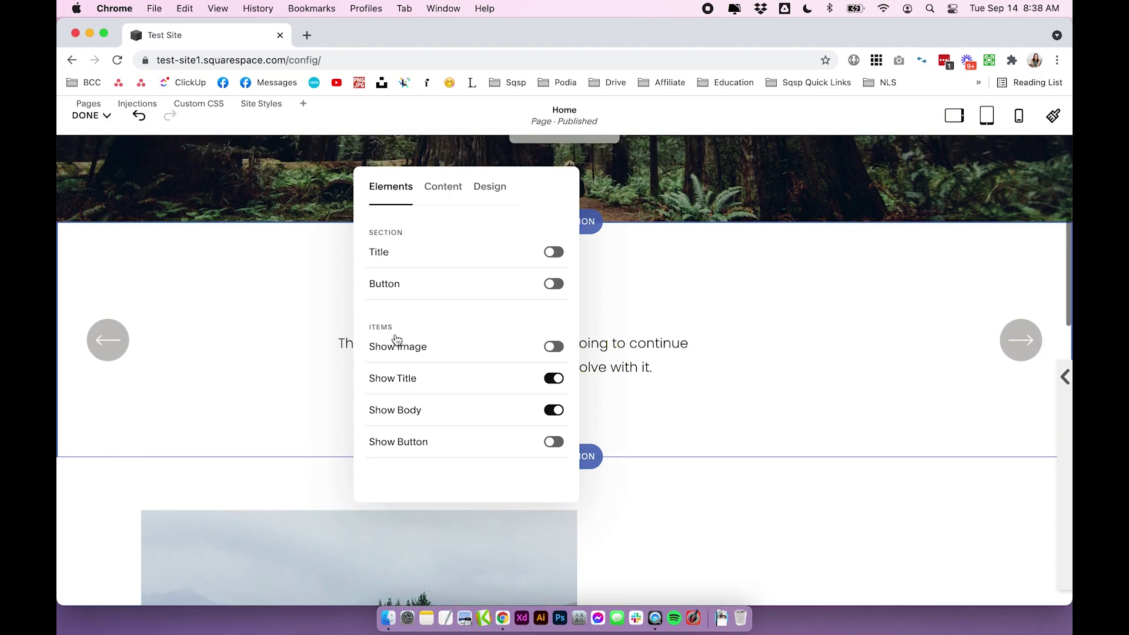
click(483, 188)
scroll(537, 317, down, 5)
click(553, 385)
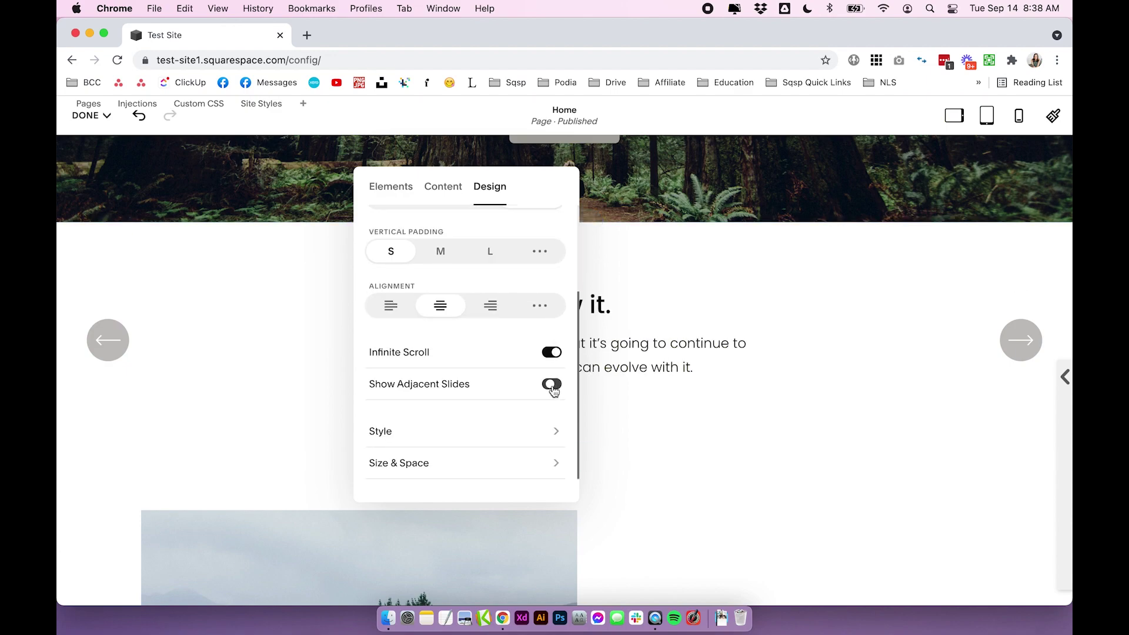
drag(550, 193, 994, 205)
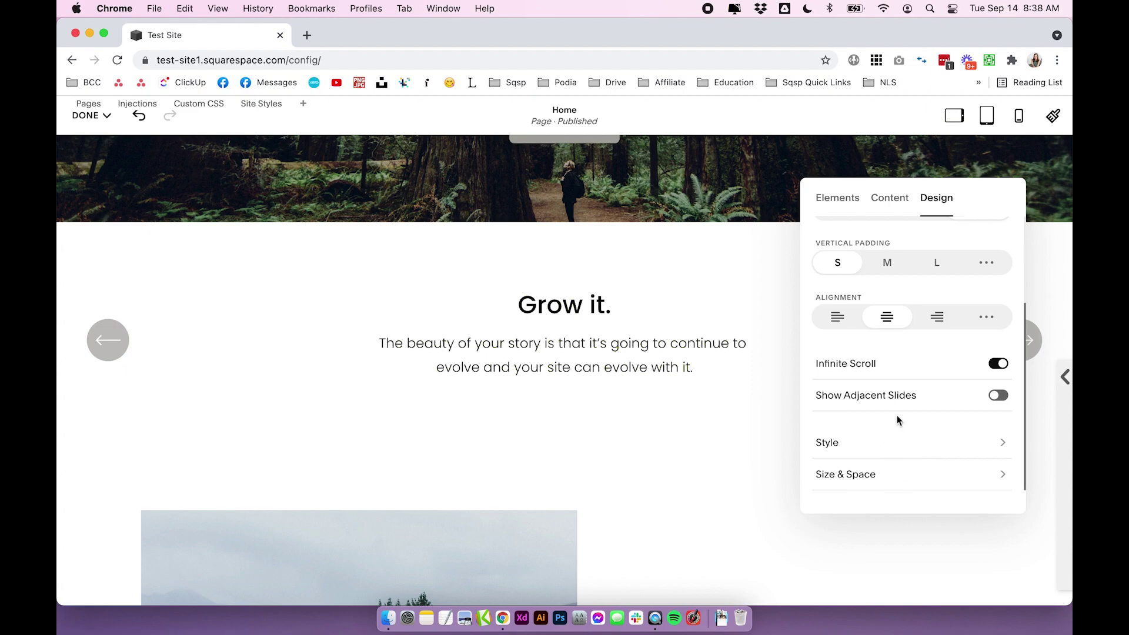
Step: In Style, keep Text Size L and no card after trying size M and a card
click(825, 449)
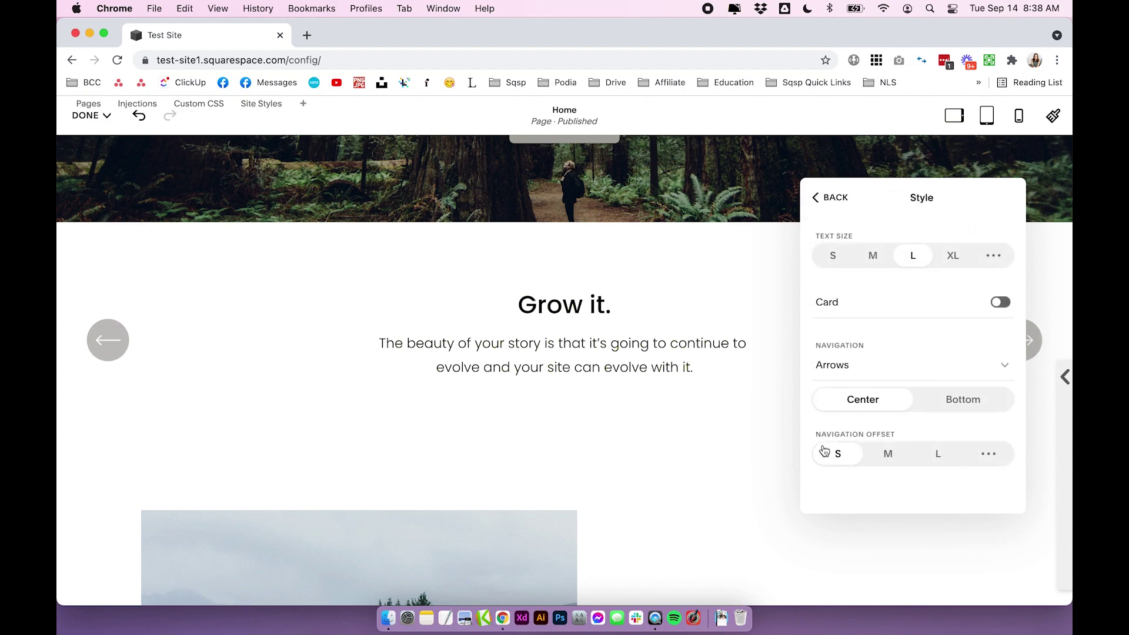
click(875, 256)
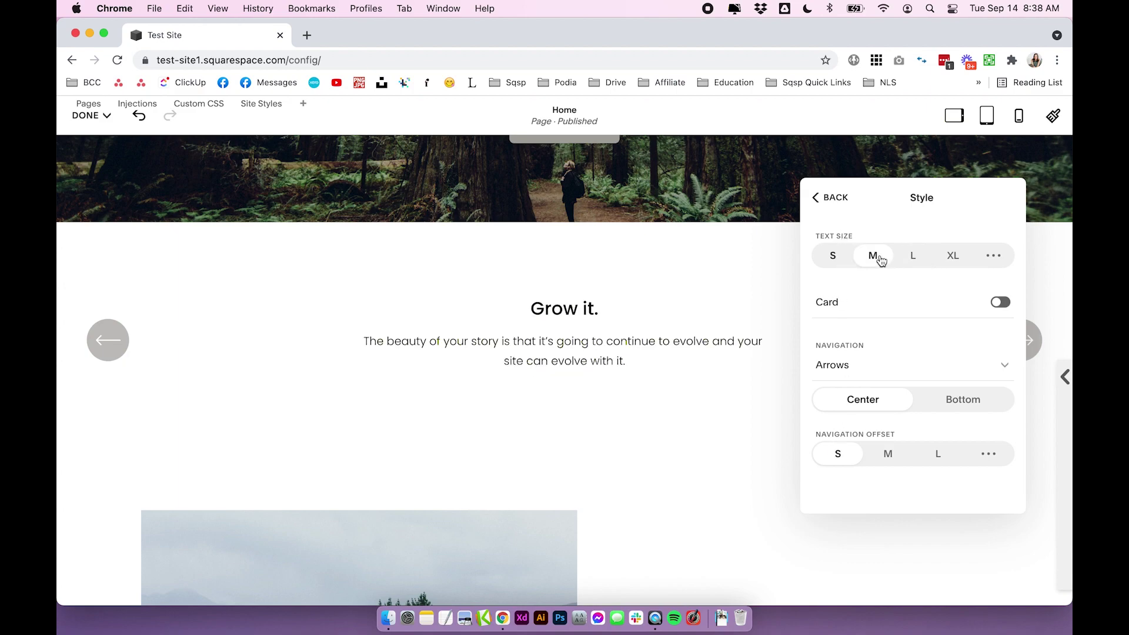
click(915, 259)
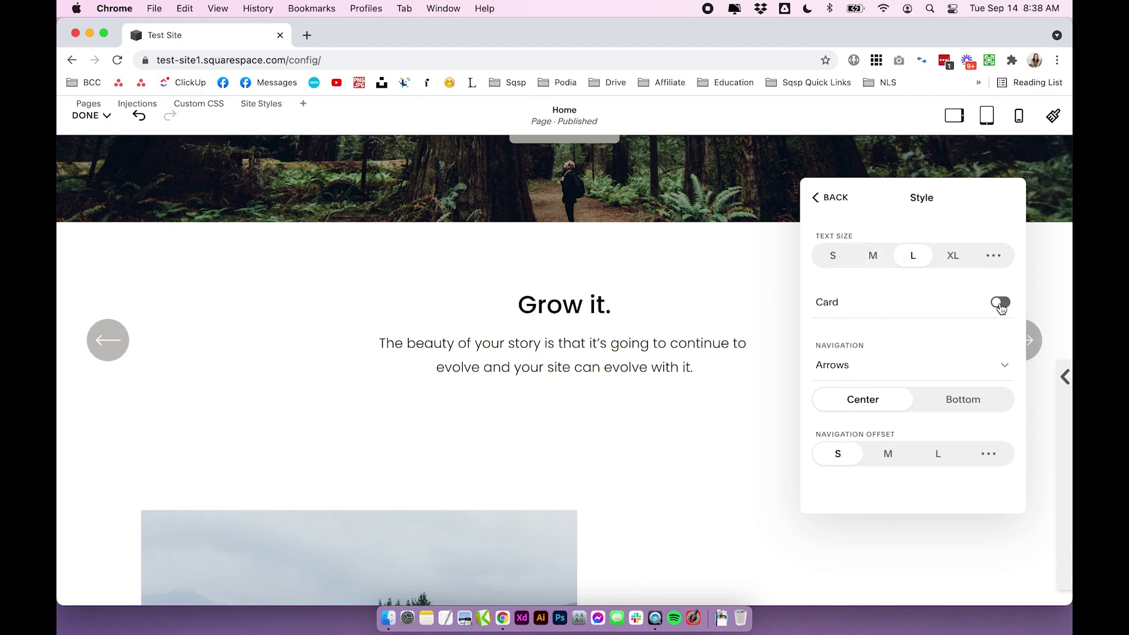
click(1000, 303)
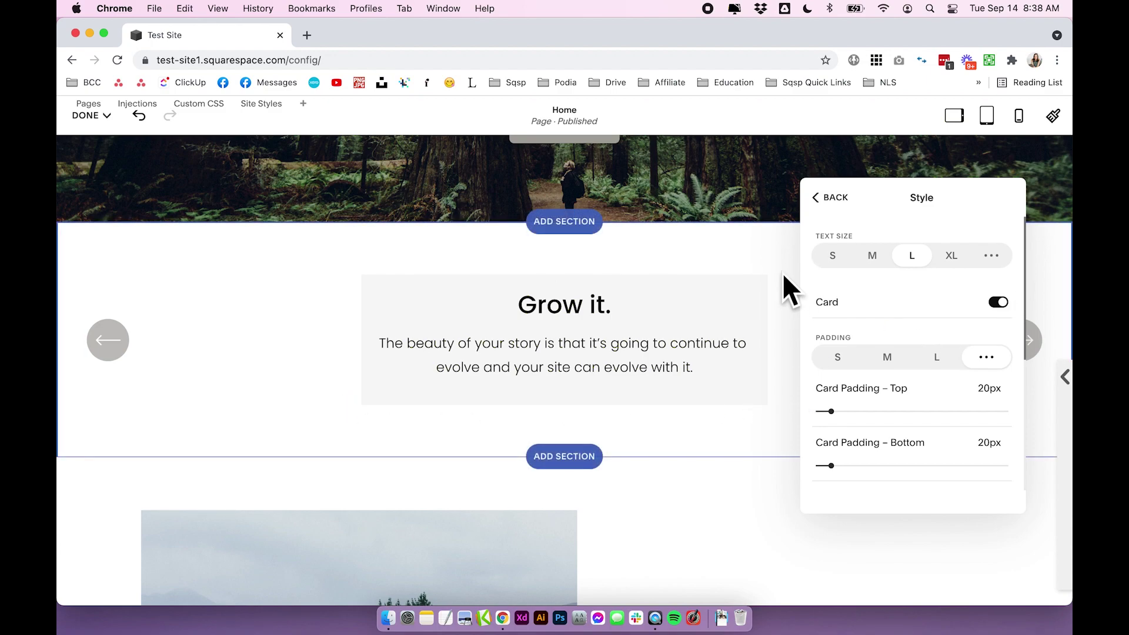
scroll(866, 349, down, 5)
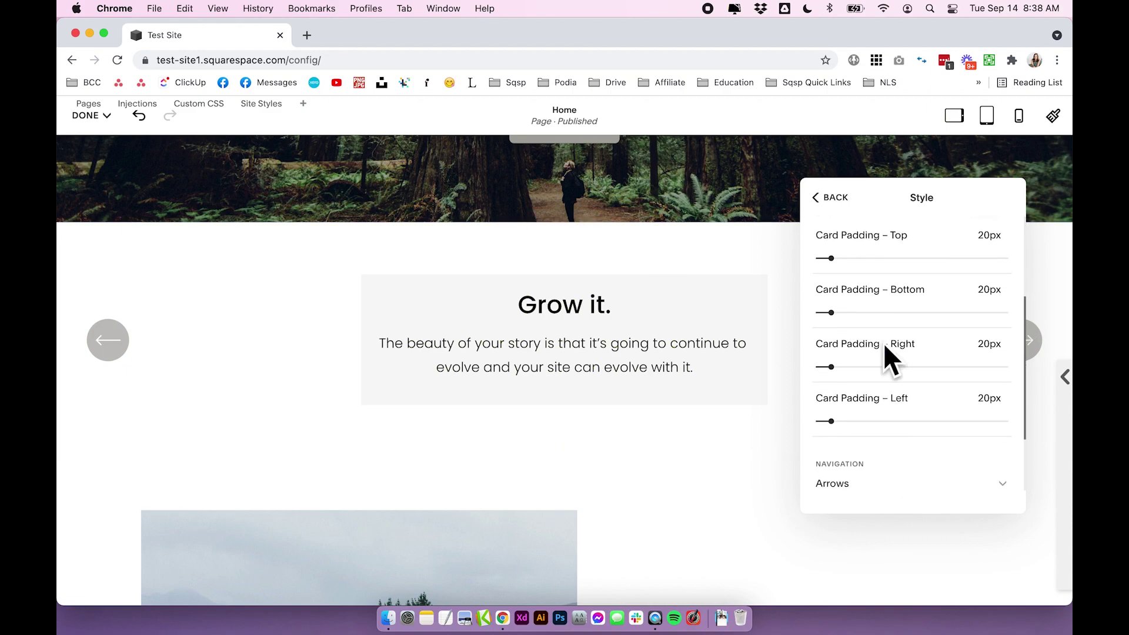
scroll(888, 344, up, 5)
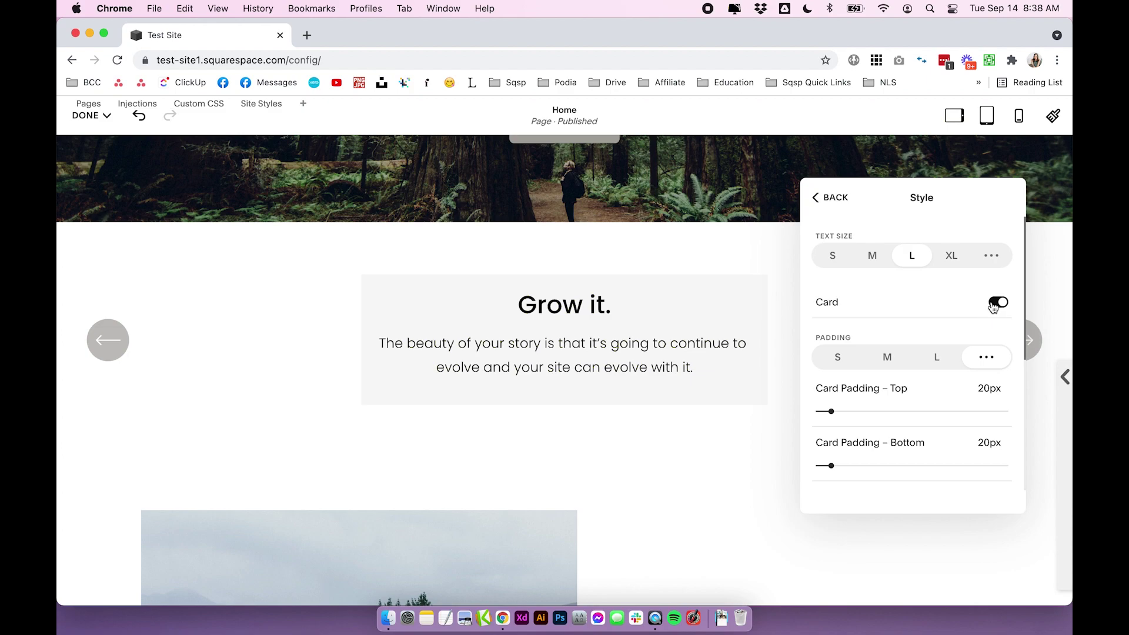
click(998, 303)
Step: Set the slideshow Navigation to None and close the style settings
click(824, 365)
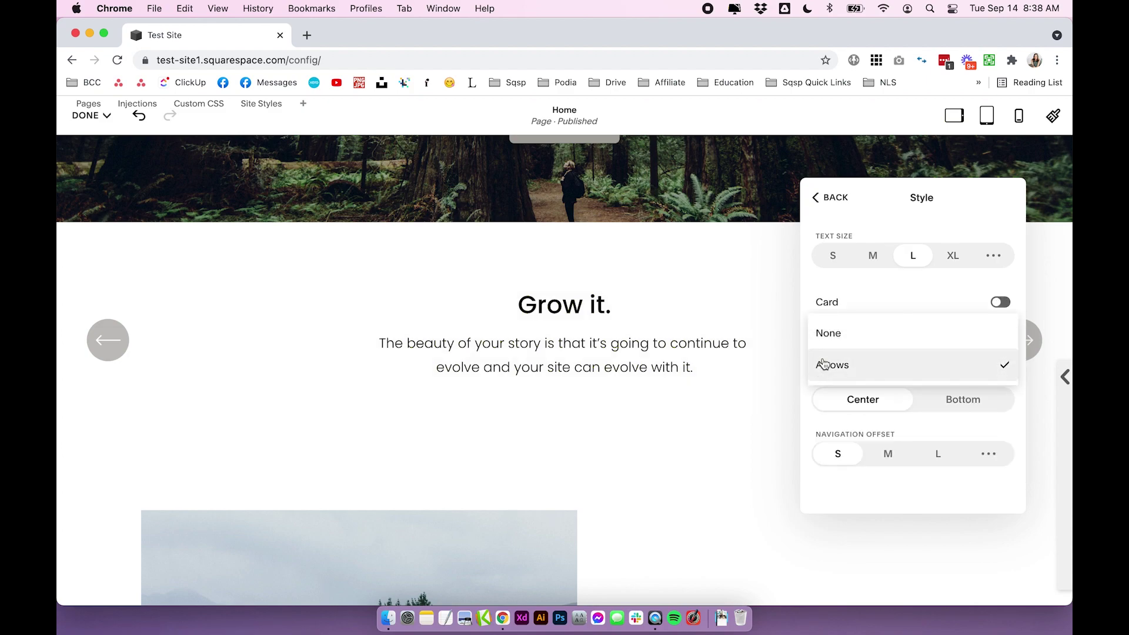
click(823, 365)
click(824, 365)
click(830, 330)
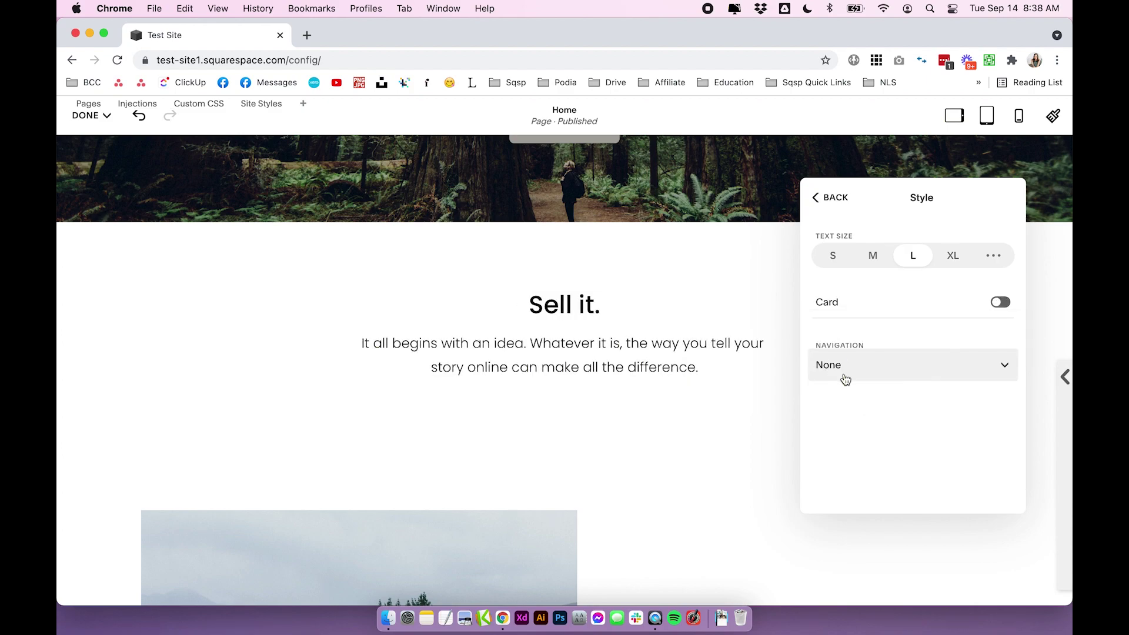
click(731, 420)
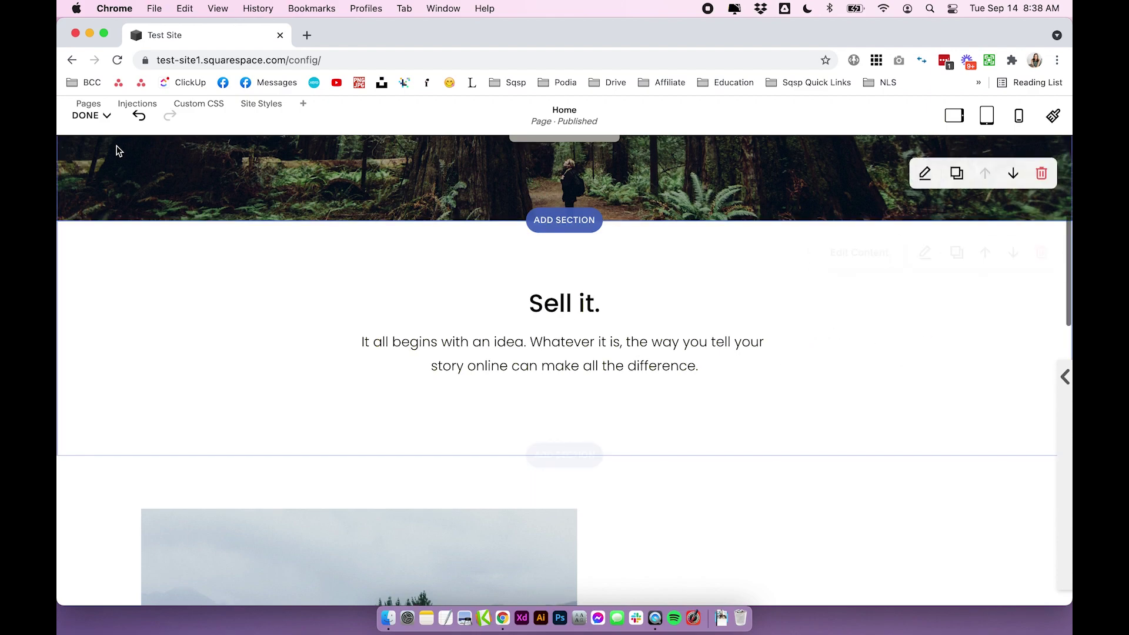
Step: Save the page edits and swipe the slideshow from Dream it. through to Sell it
click(91, 116)
click(94, 144)
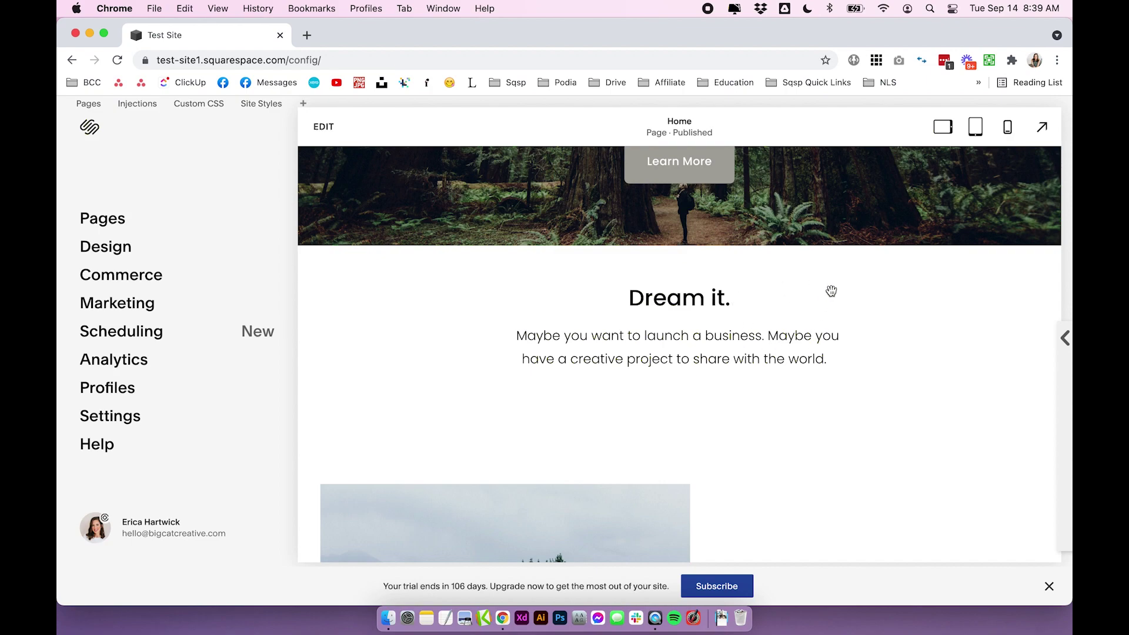
drag(978, 302, 756, 310)
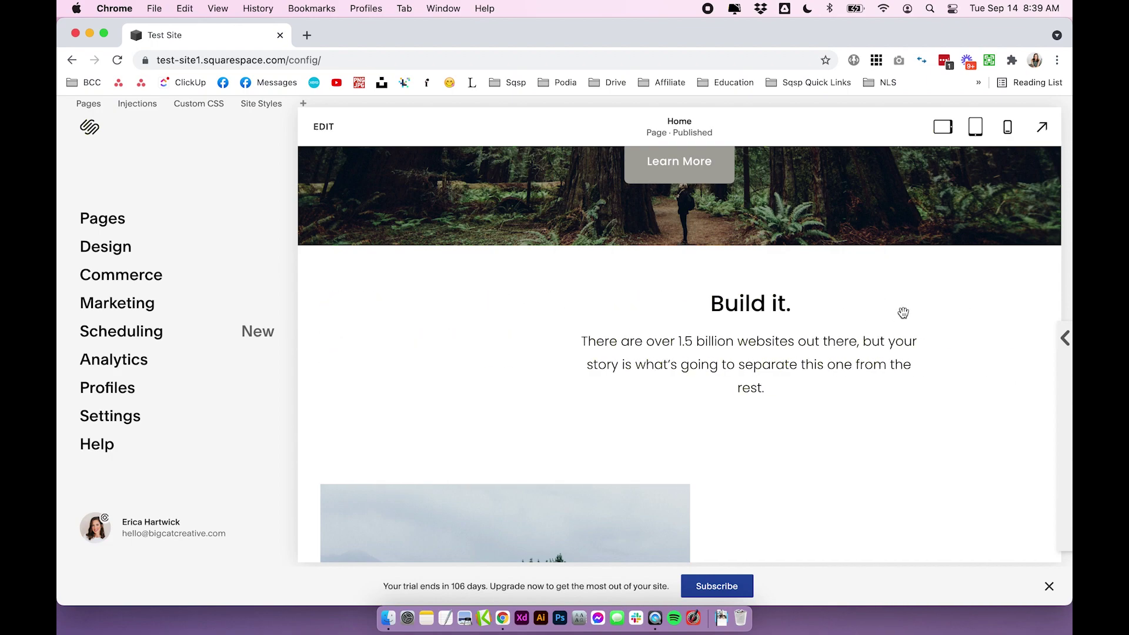
drag(903, 315, 790, 318)
drag(926, 302, 477, 323)
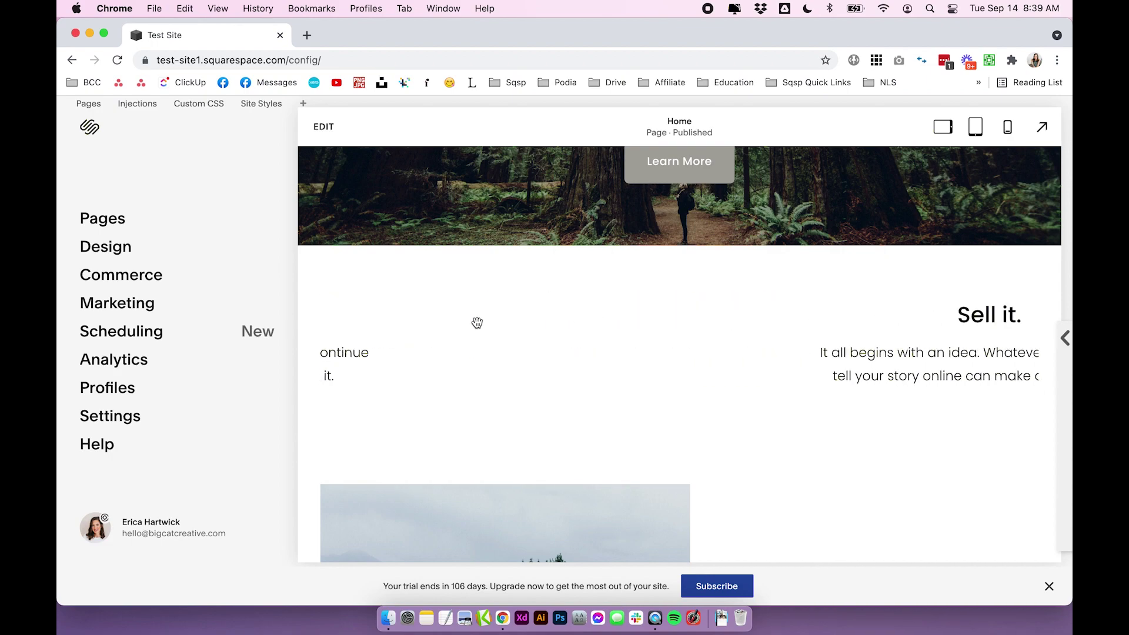
Step: Swipe through another full loop of slides, then re-enter edit mode on Build it
drag(918, 303, 534, 317)
drag(892, 310, 500, 324)
drag(978, 331, 734, 336)
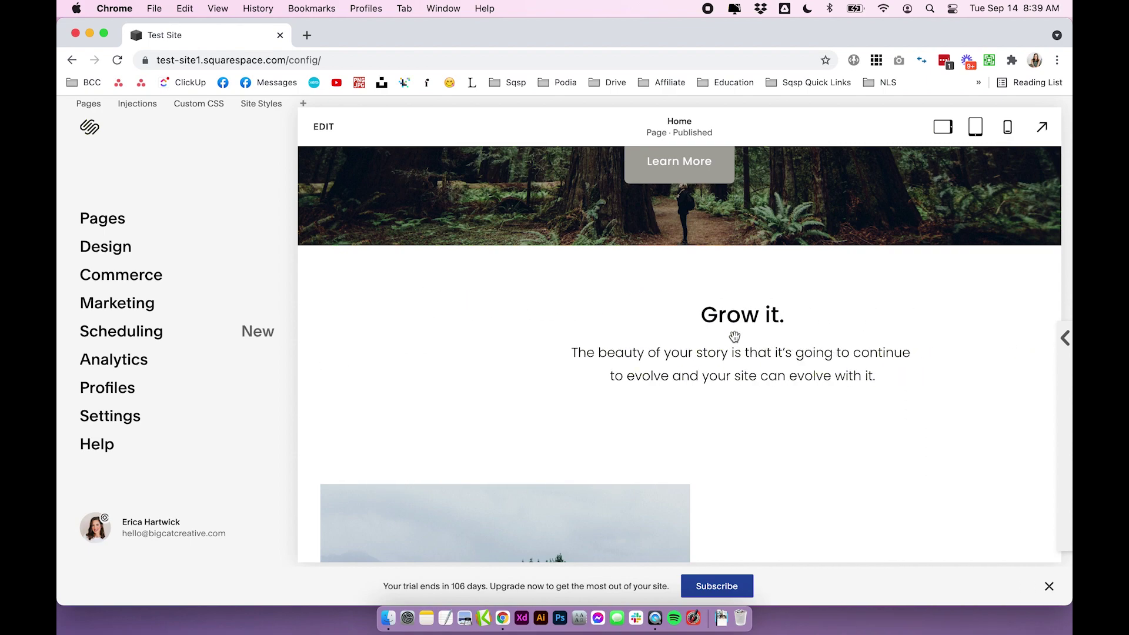
drag(857, 321, 651, 327)
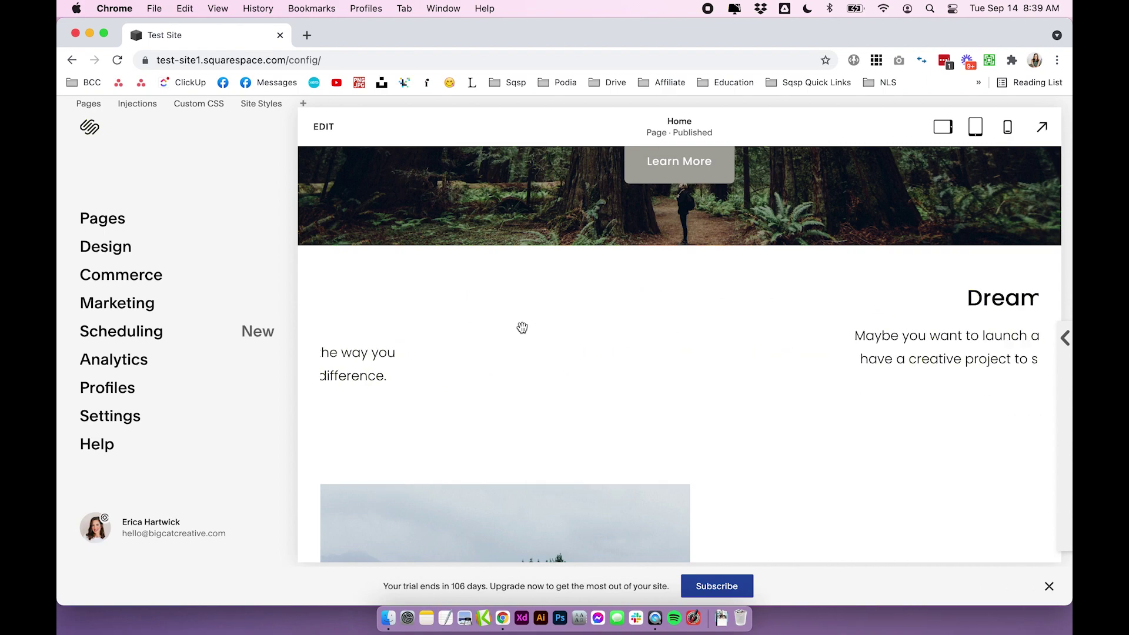
drag(919, 304, 451, 307)
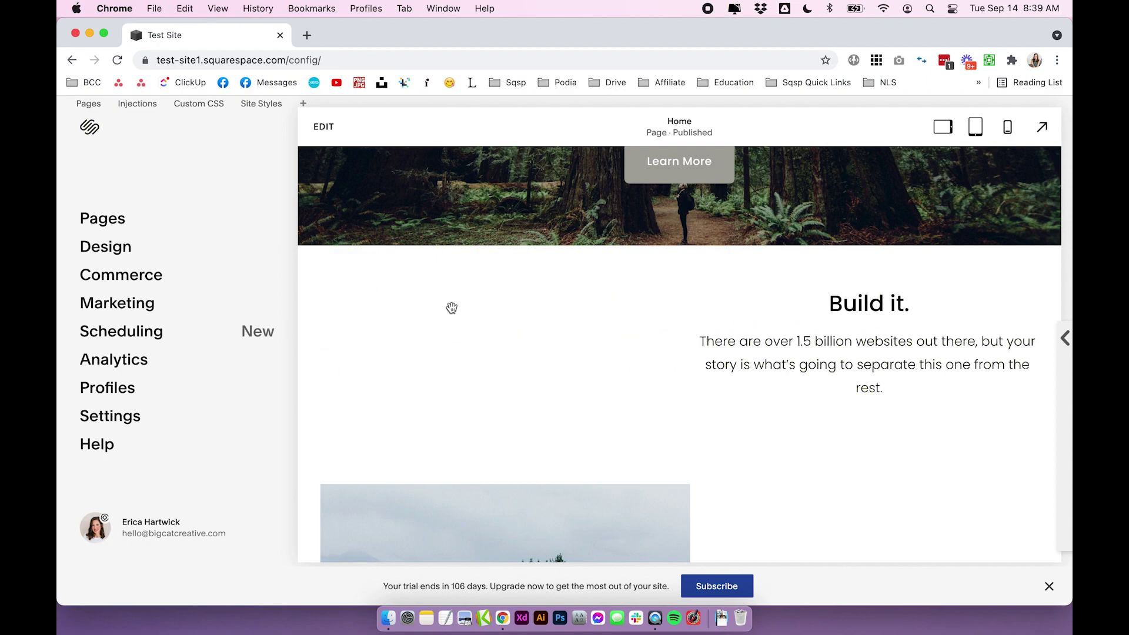
click(324, 131)
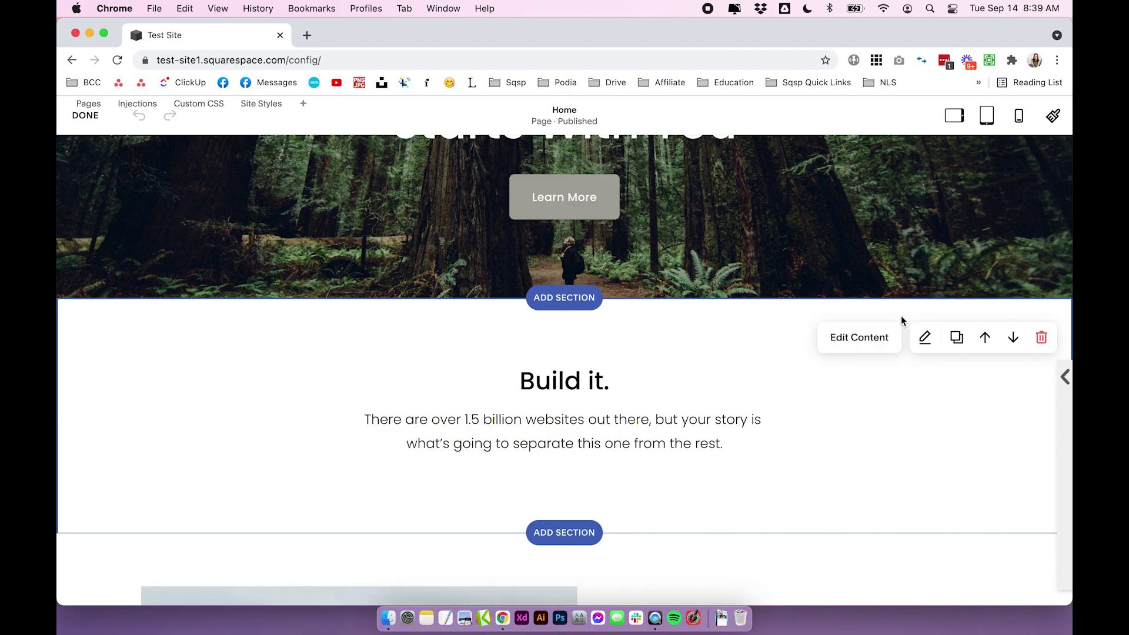
Step: Set the slideshow Navigation to Arrows in Design > Style
click(872, 340)
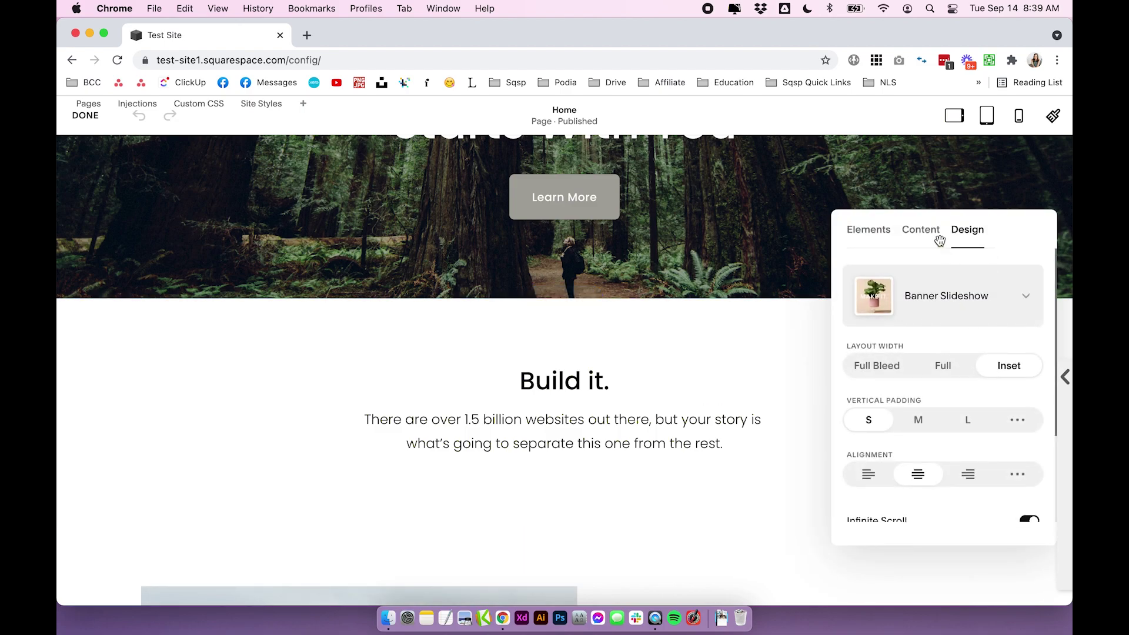
scroll(961, 368, down, 4)
click(870, 474)
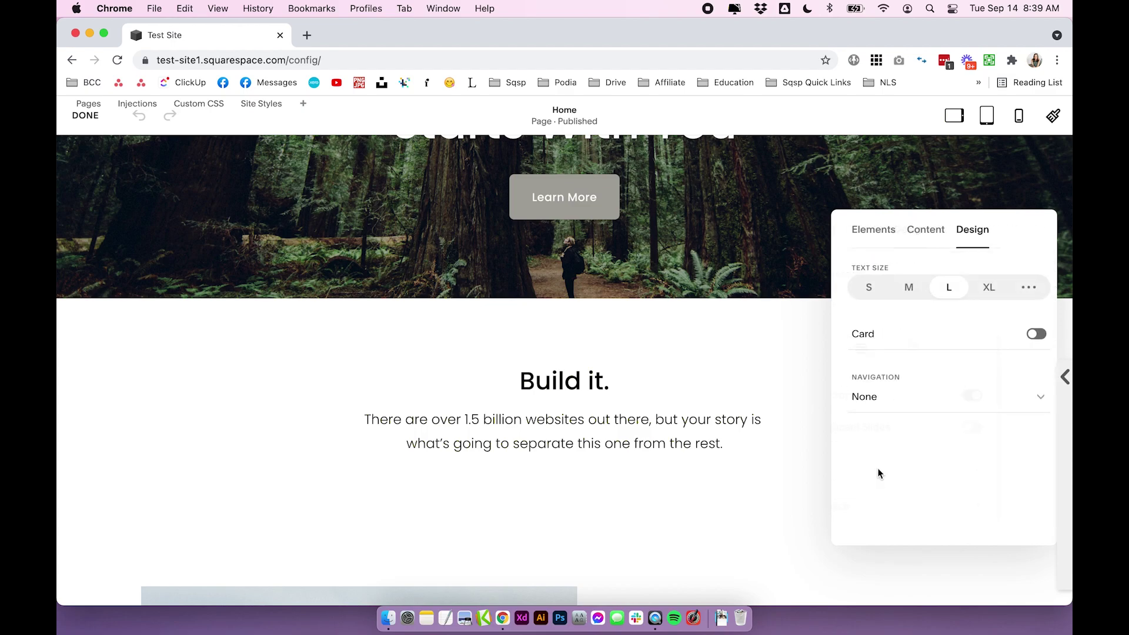
click(906, 397)
click(907, 434)
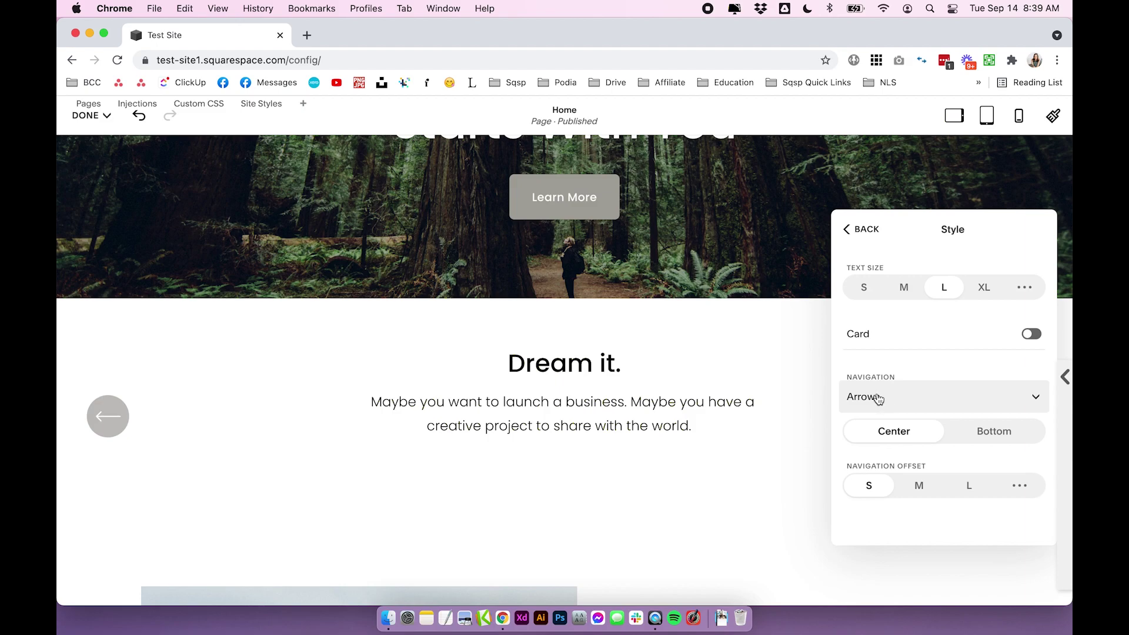
Step: Try Bottom arrows with left, right and centre alignment, then return them to Center, testing offsets M and L
scroll(728, 405, down, 1)
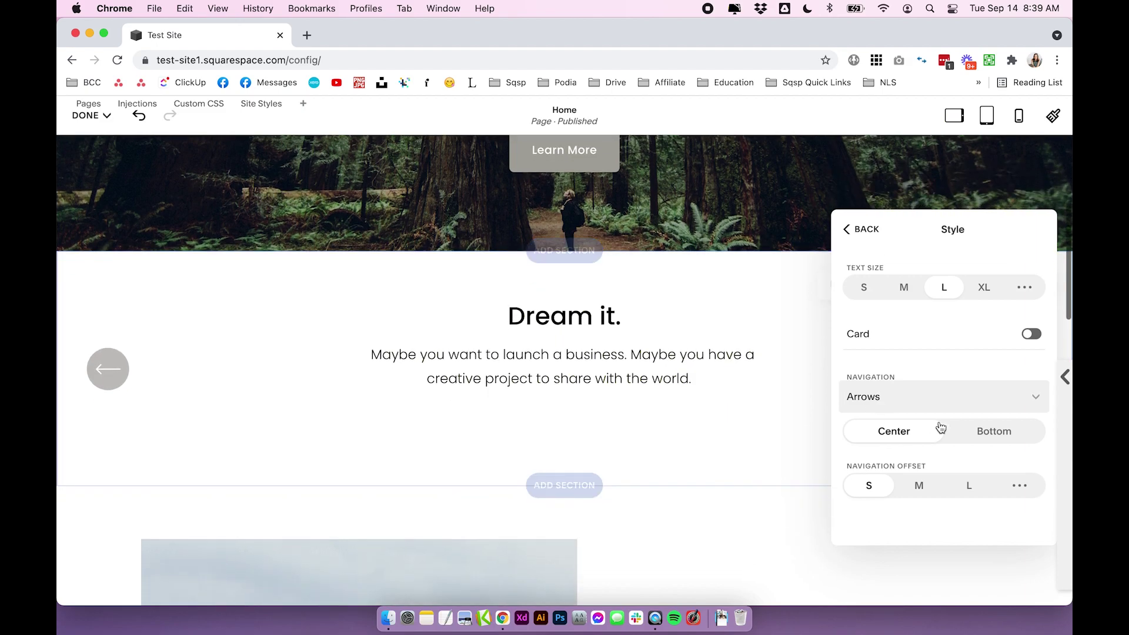
click(992, 433)
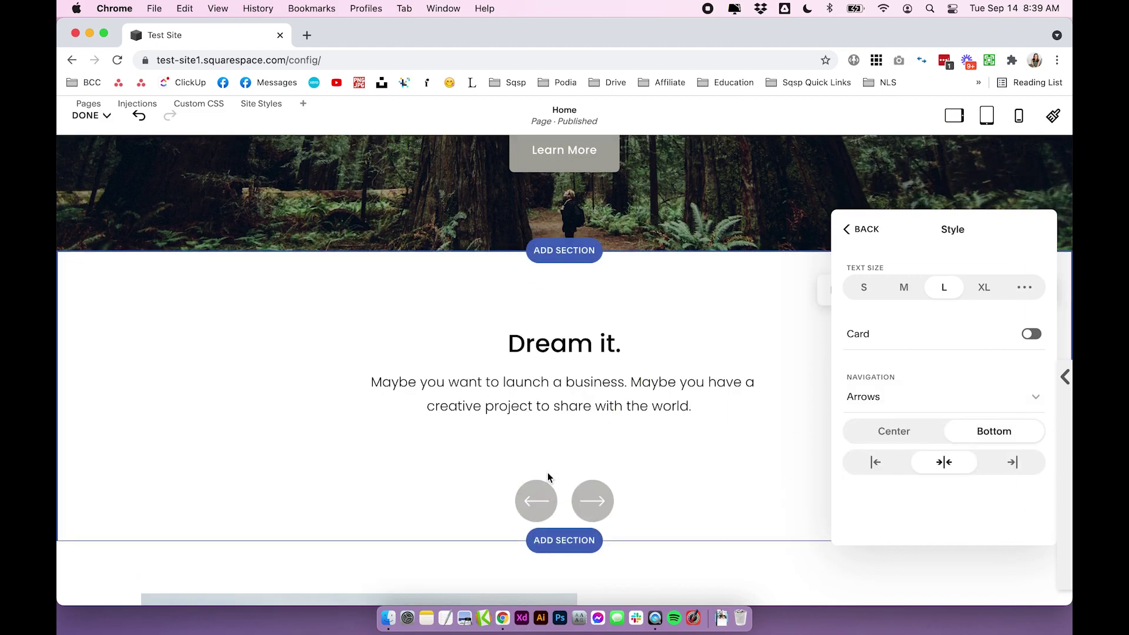
click(875, 462)
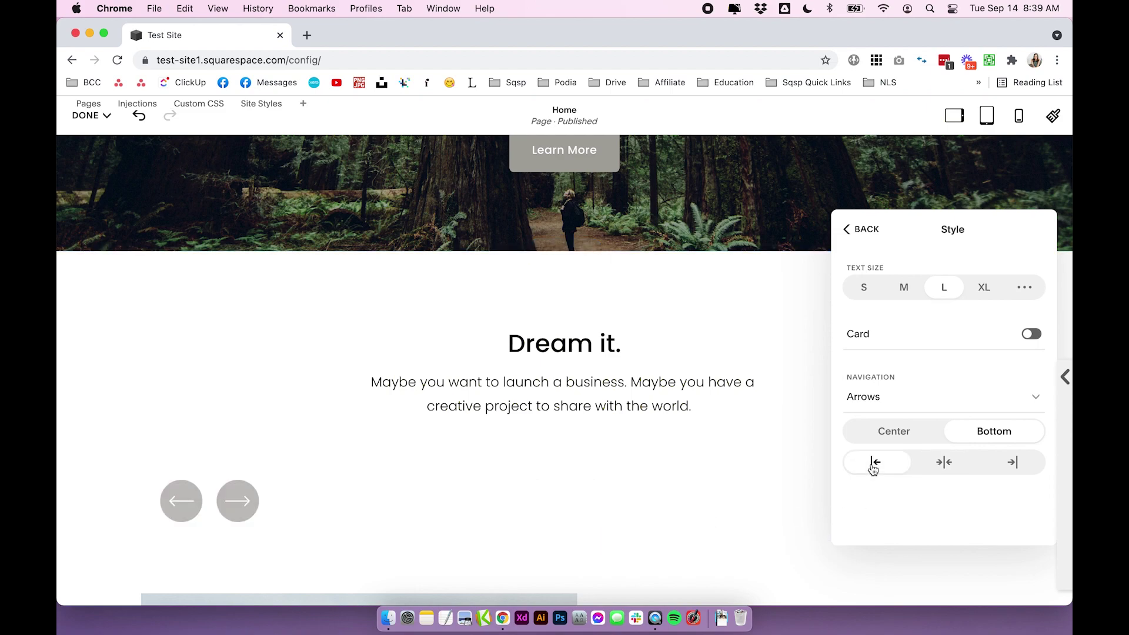
click(1011, 464)
click(945, 462)
click(895, 432)
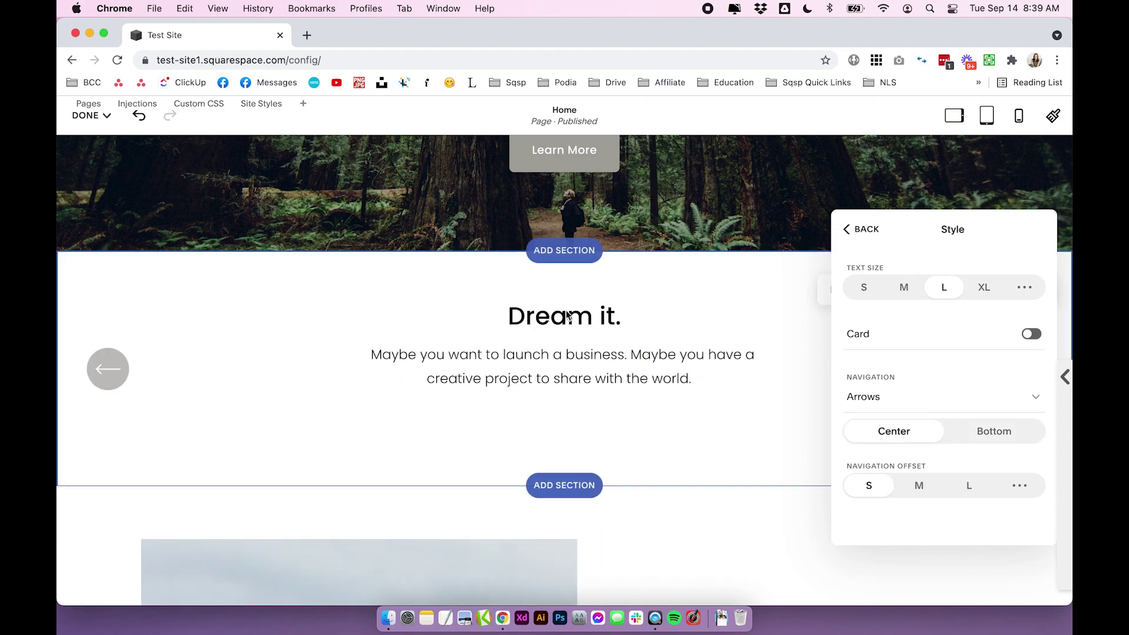
click(919, 492)
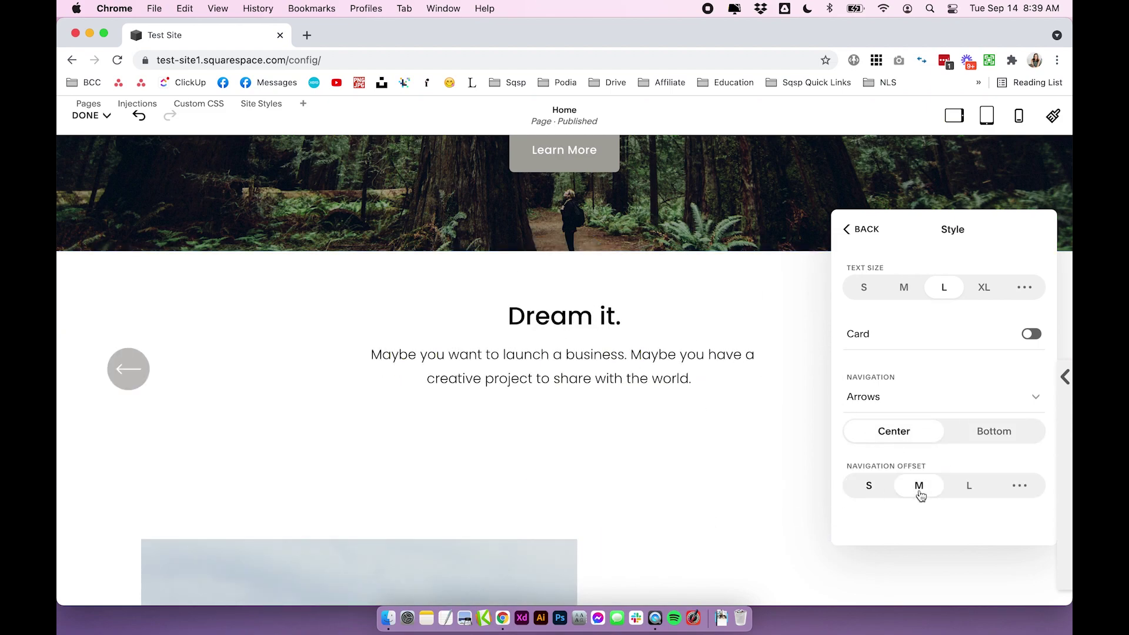
click(967, 489)
Step: Reset the arrow offset to S, then raise Space Below Item Title from 2% to 3%
click(871, 488)
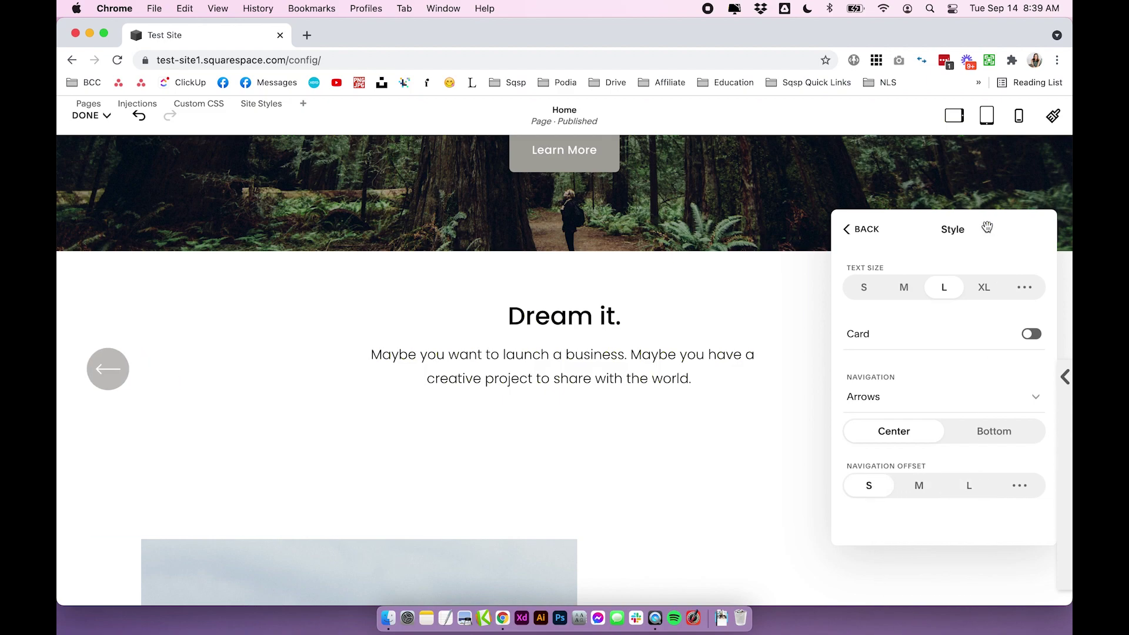
click(866, 230)
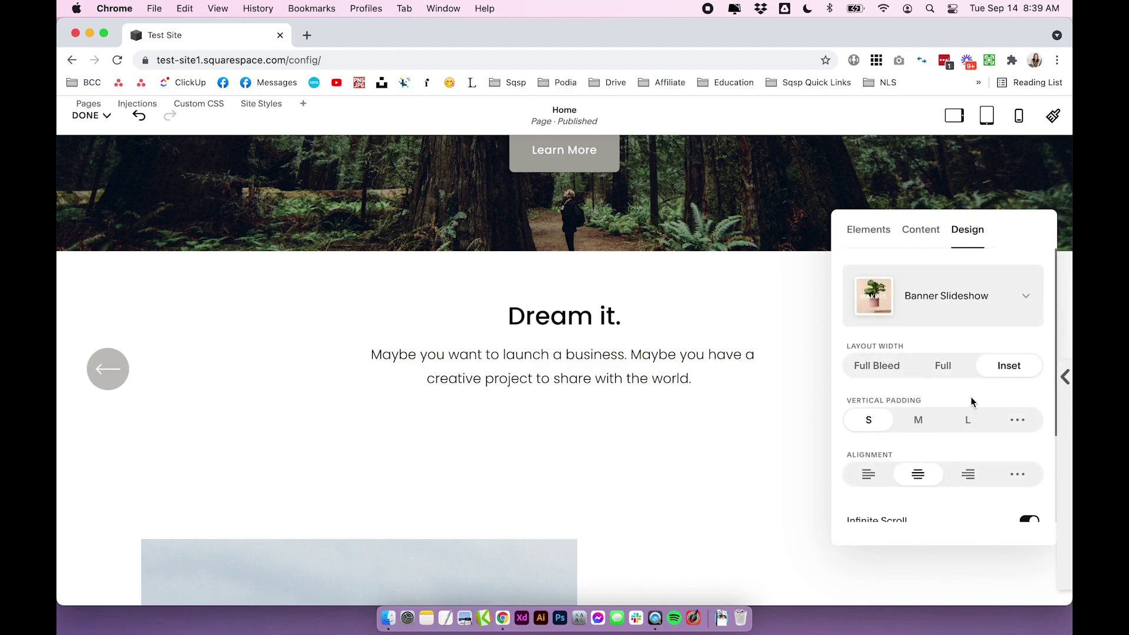
scroll(972, 403, down, 3)
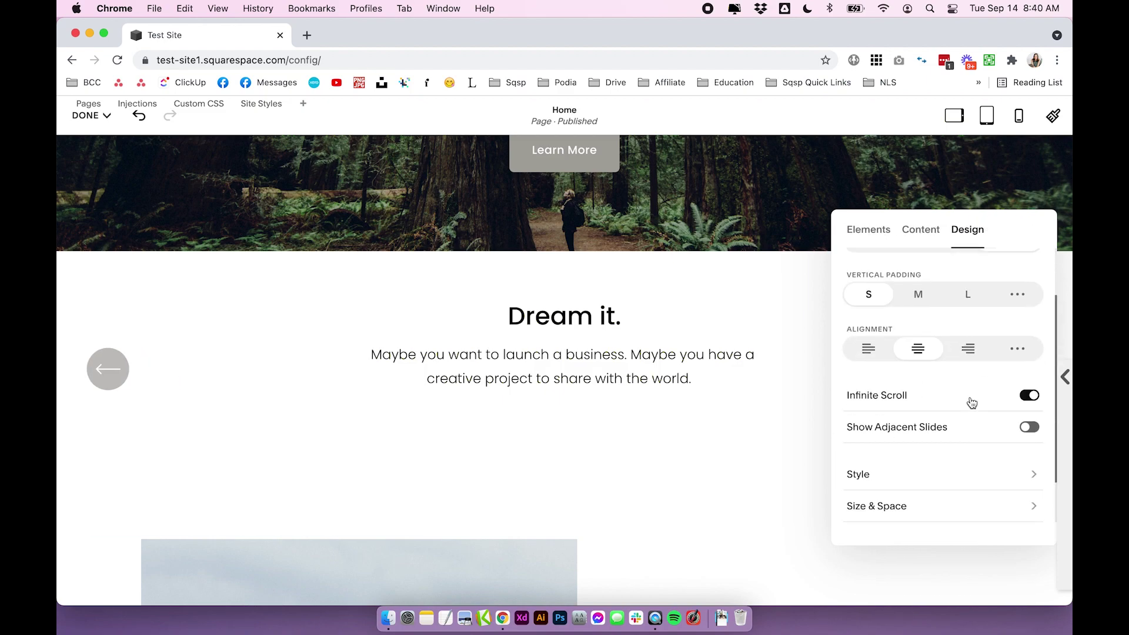
click(895, 512)
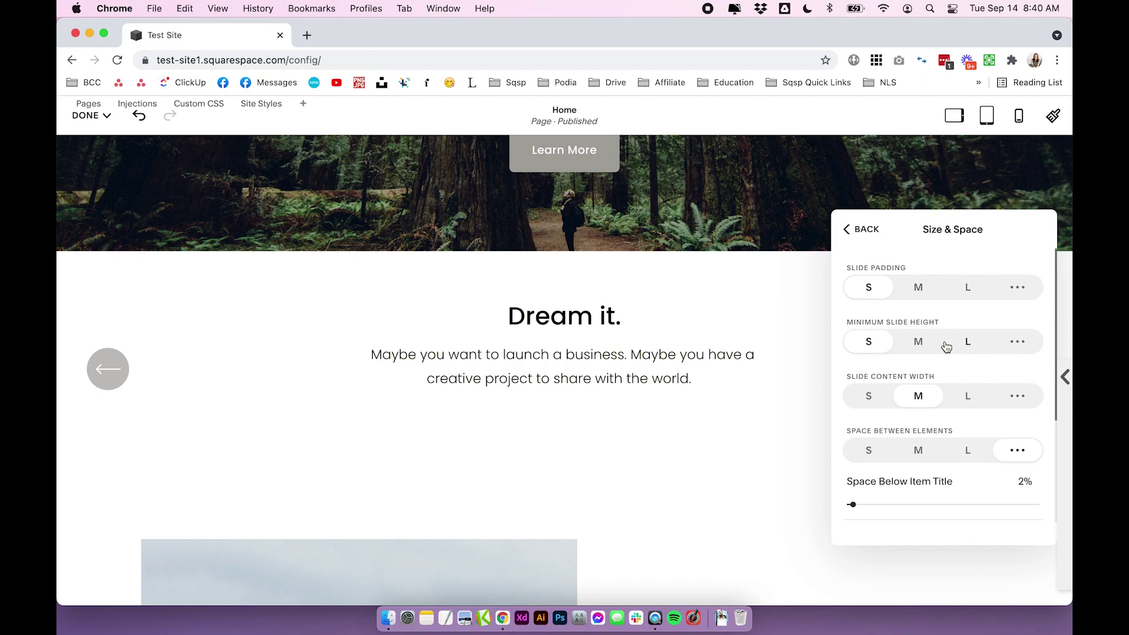
scroll(950, 349, down, 4)
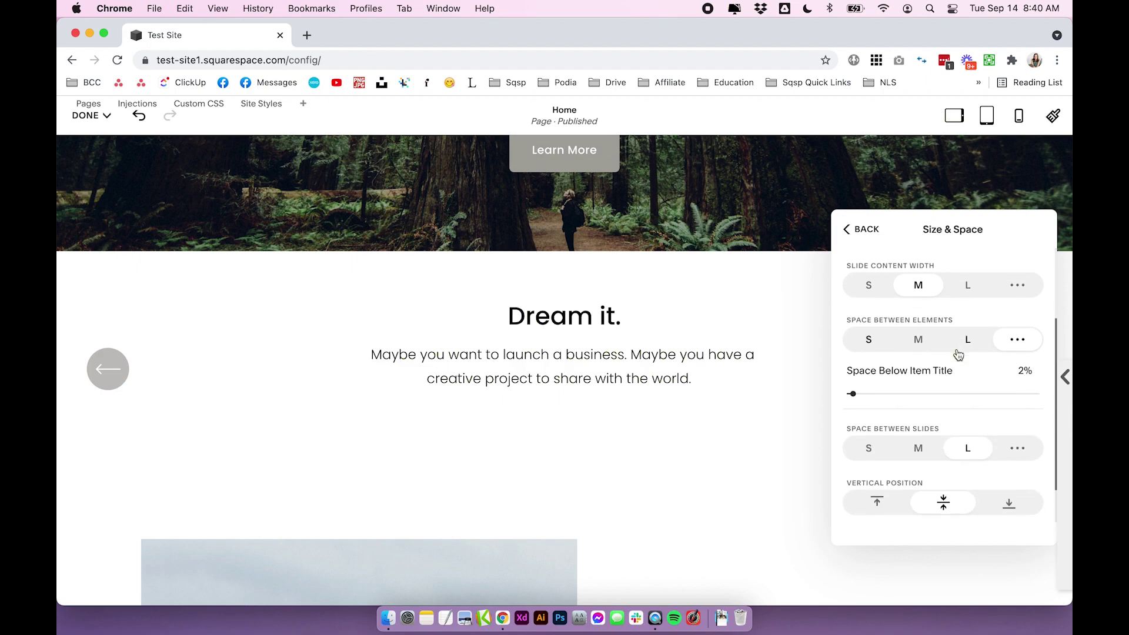
scroll(937, 341, down, 2)
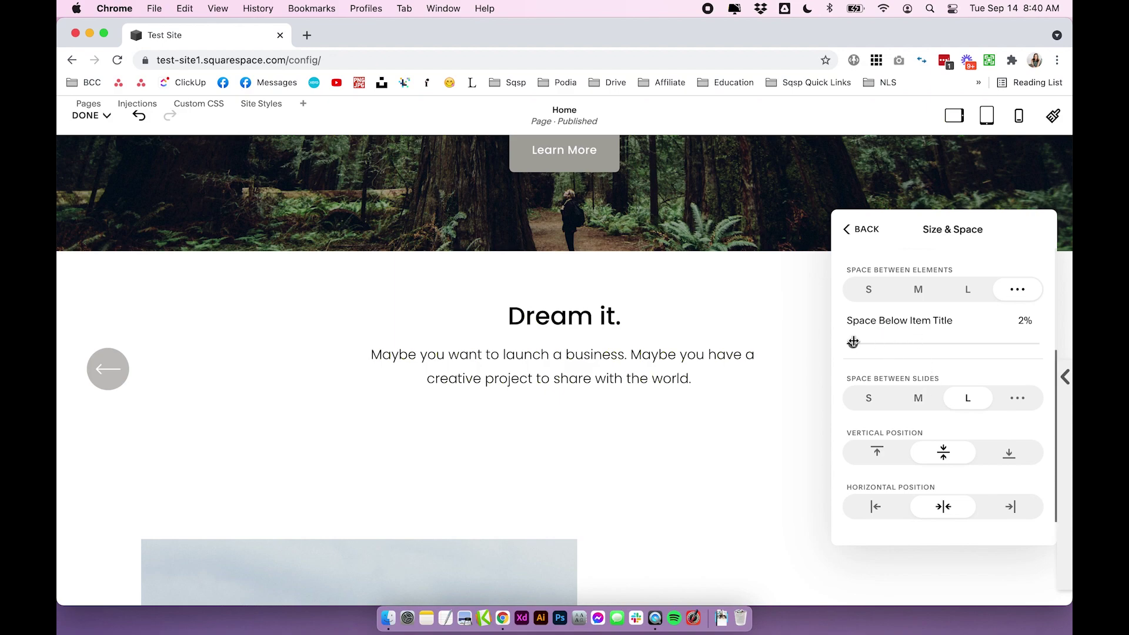
mouse_move(853, 343)
mouse_down()
mouse_move(870, 343)
mouse_move(855, 343)
mouse_up()
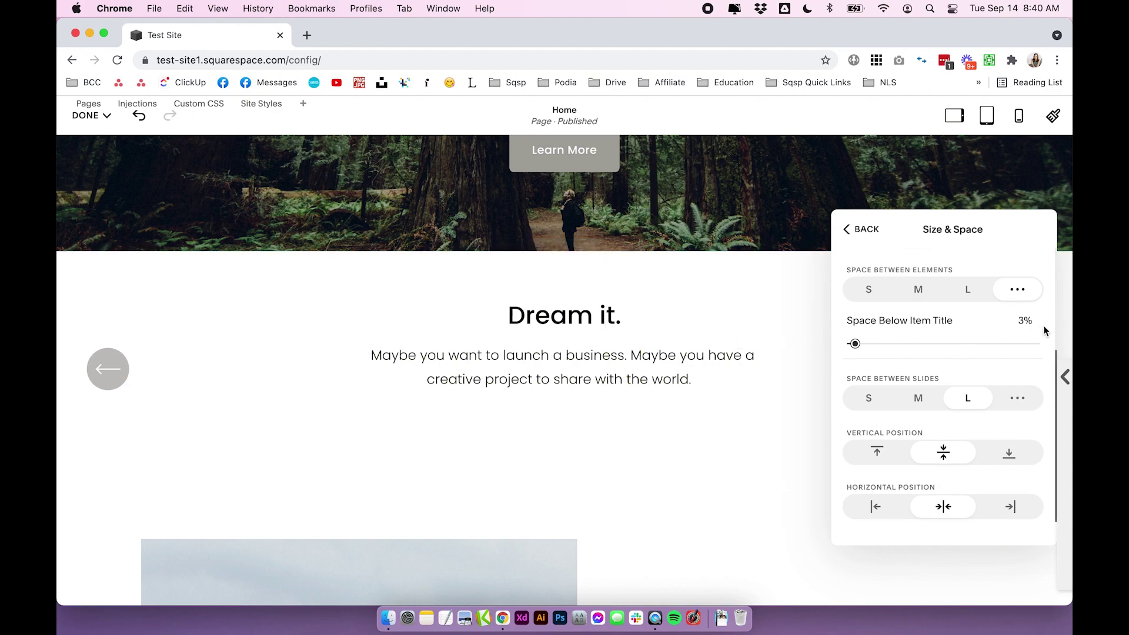
scroll(1045, 331, up, 2)
scroll(1046, 331, up, 2)
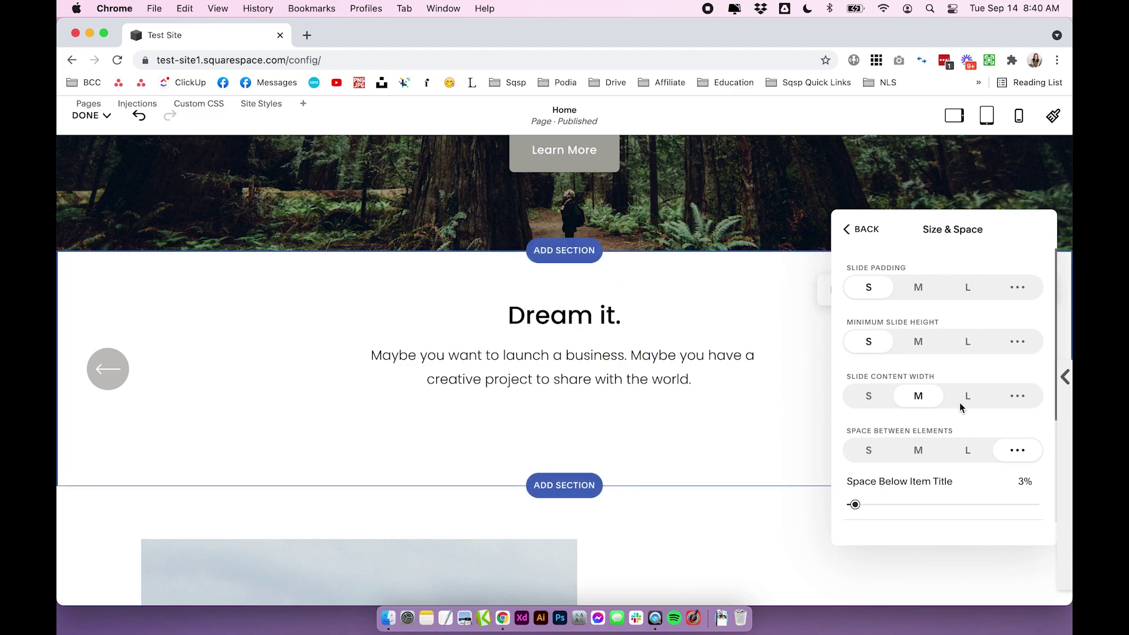
Step: Turn on the section title 'Make it stand out.' and preview the next slide
click(869, 230)
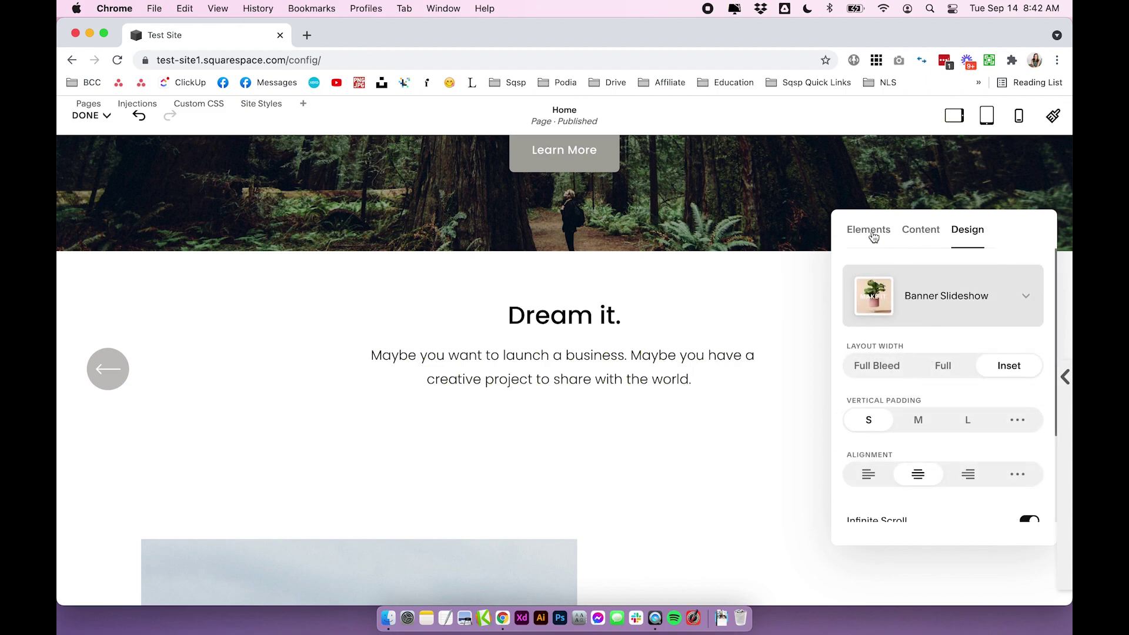
click(874, 237)
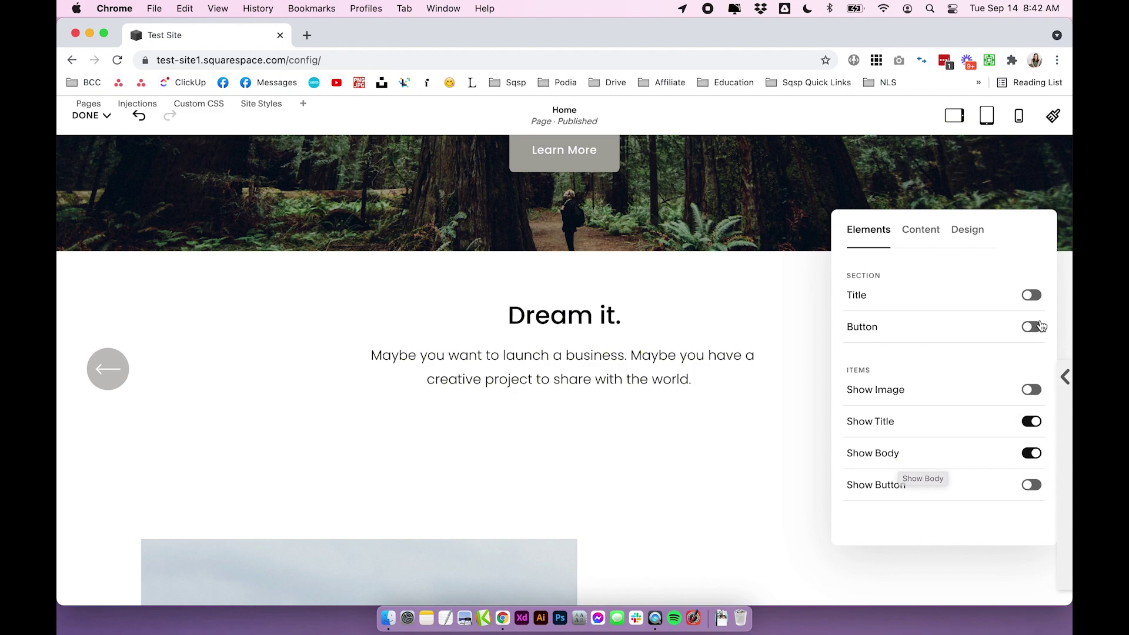
click(1032, 298)
click(1033, 340)
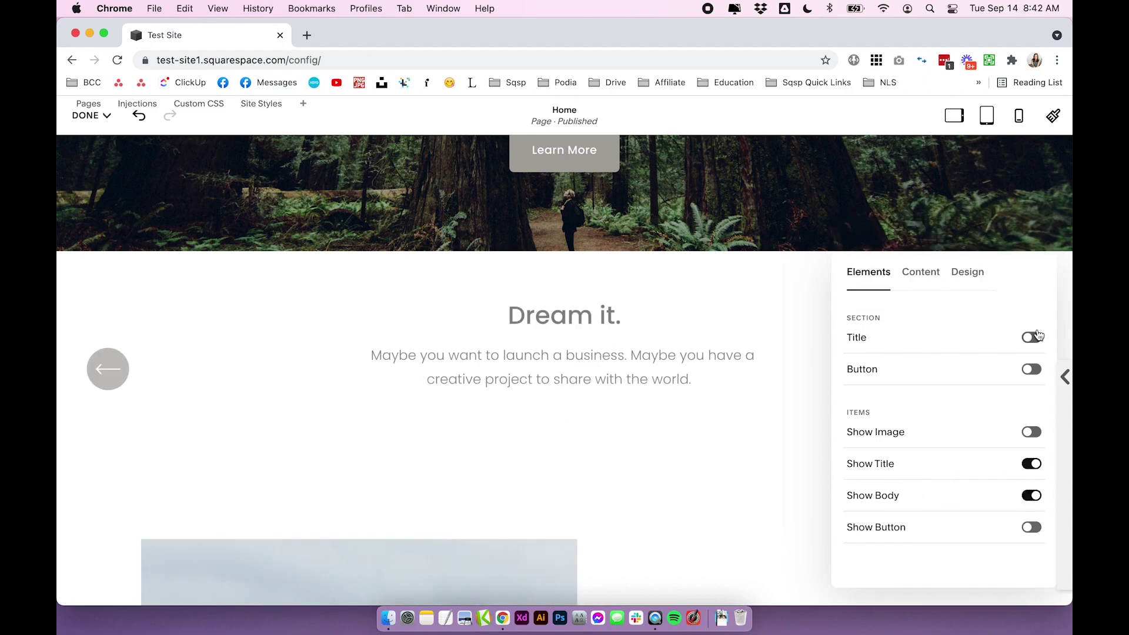
click(1034, 344)
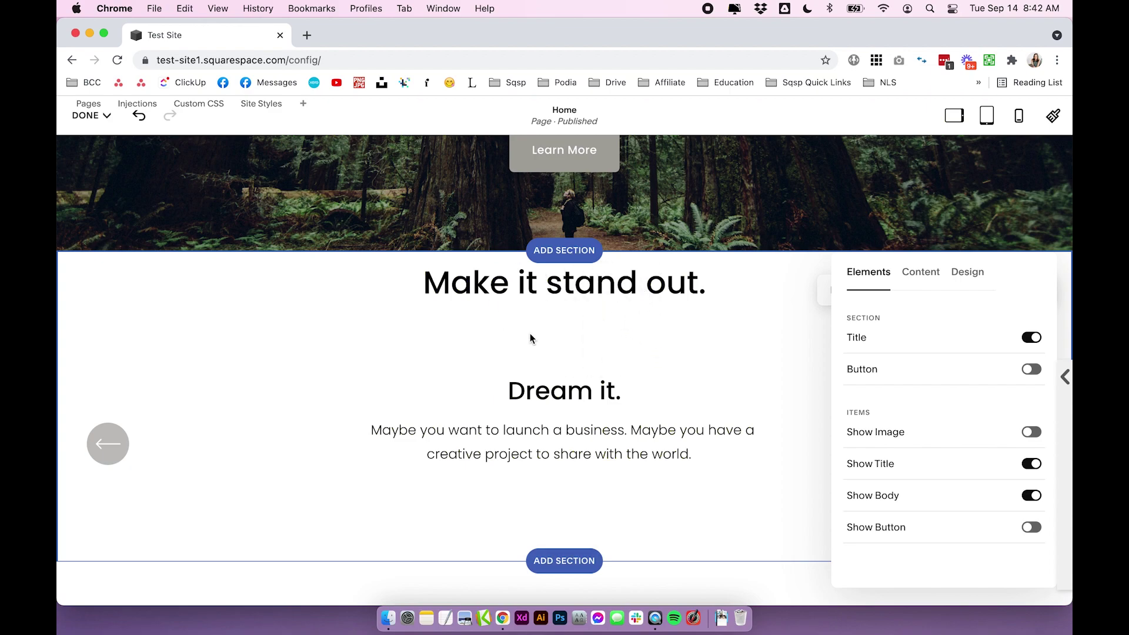
click(768, 371)
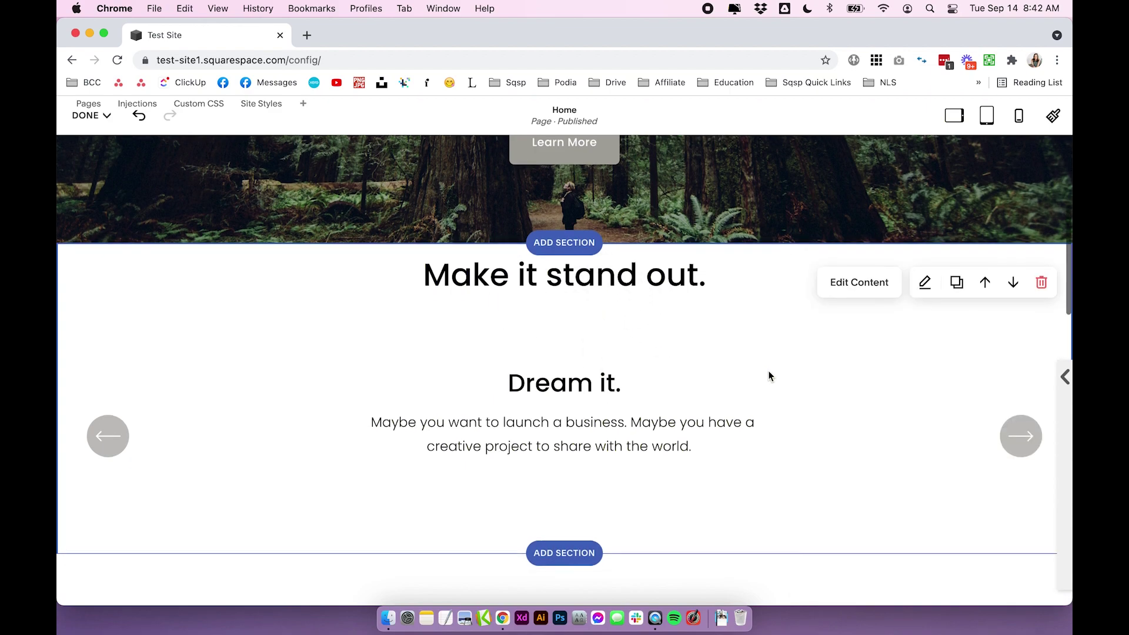
click(1019, 439)
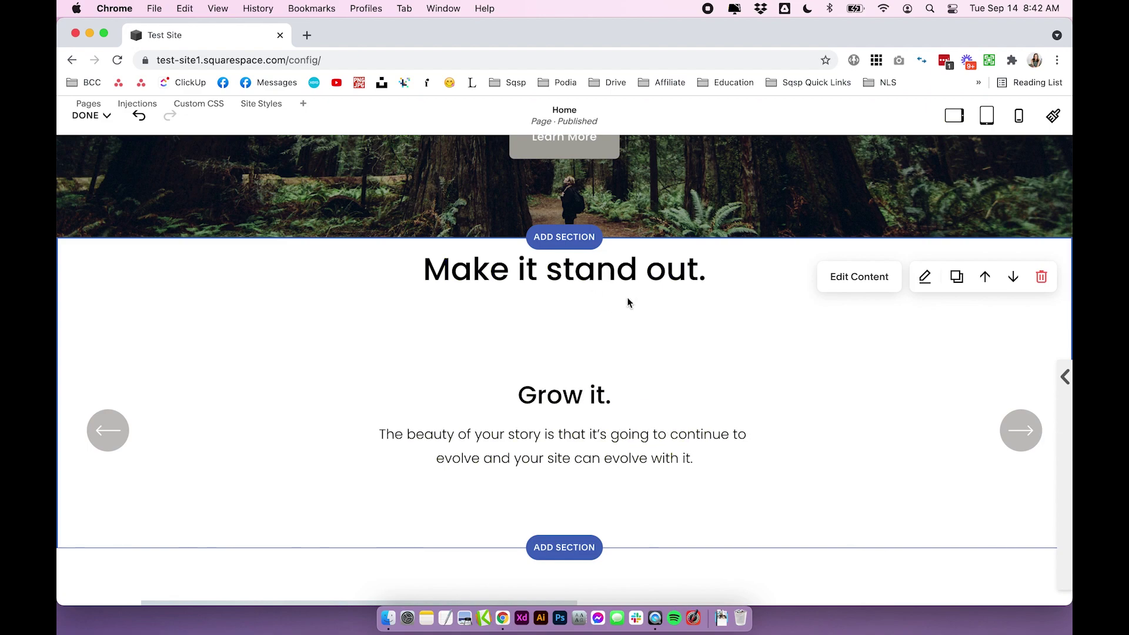
Step: Turn on the section button and preview it on the Build it. and Grow it. slides
click(860, 278)
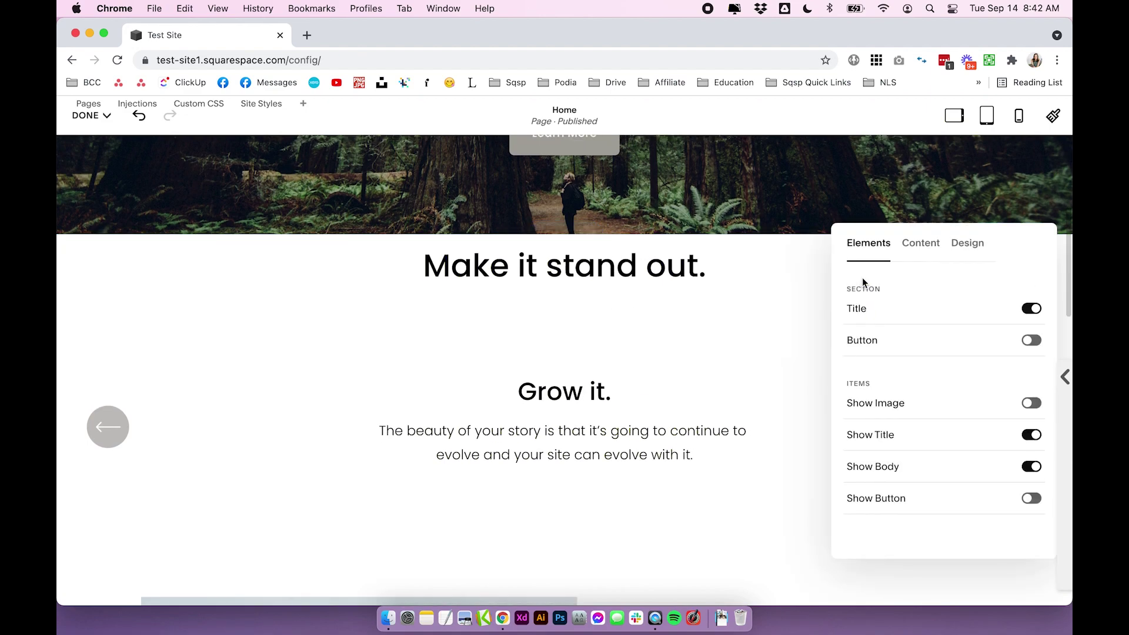
click(1030, 340)
scroll(666, 364, down, 2)
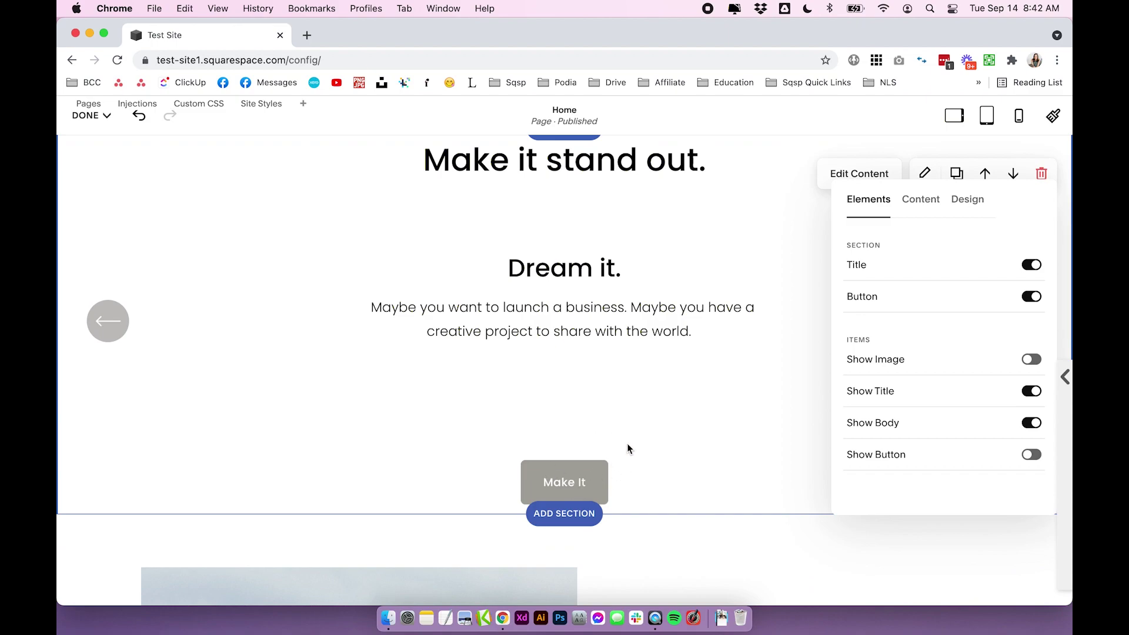
click(640, 457)
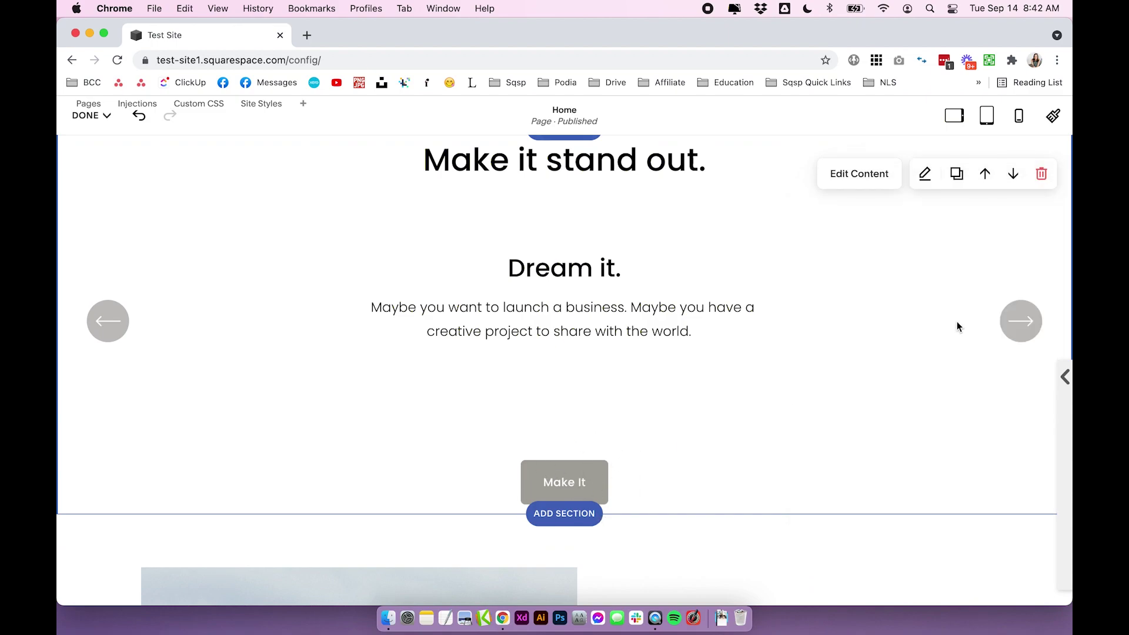
click(1021, 321)
click(1021, 322)
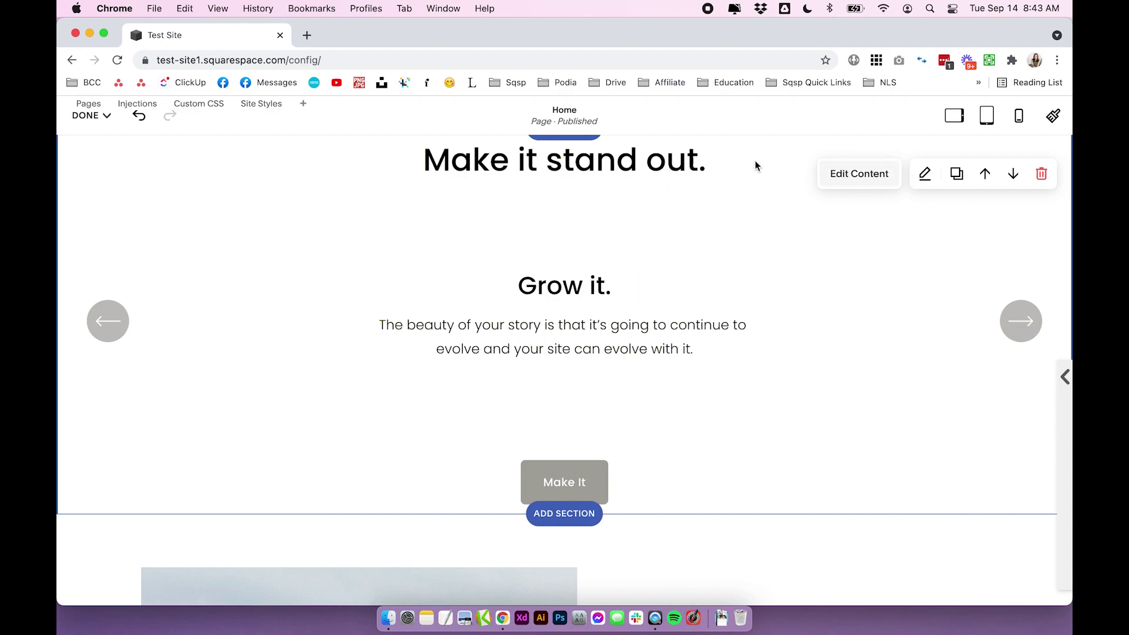
click(848, 174)
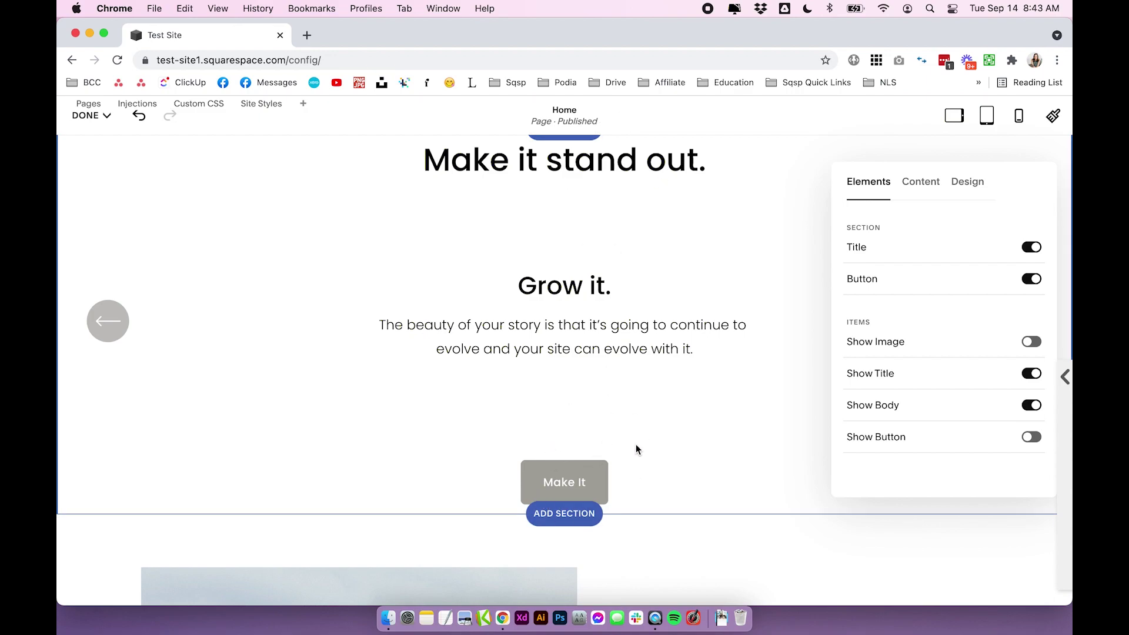
Step: Hide the section title and button, and try showing images and buttons on slides
click(1034, 248)
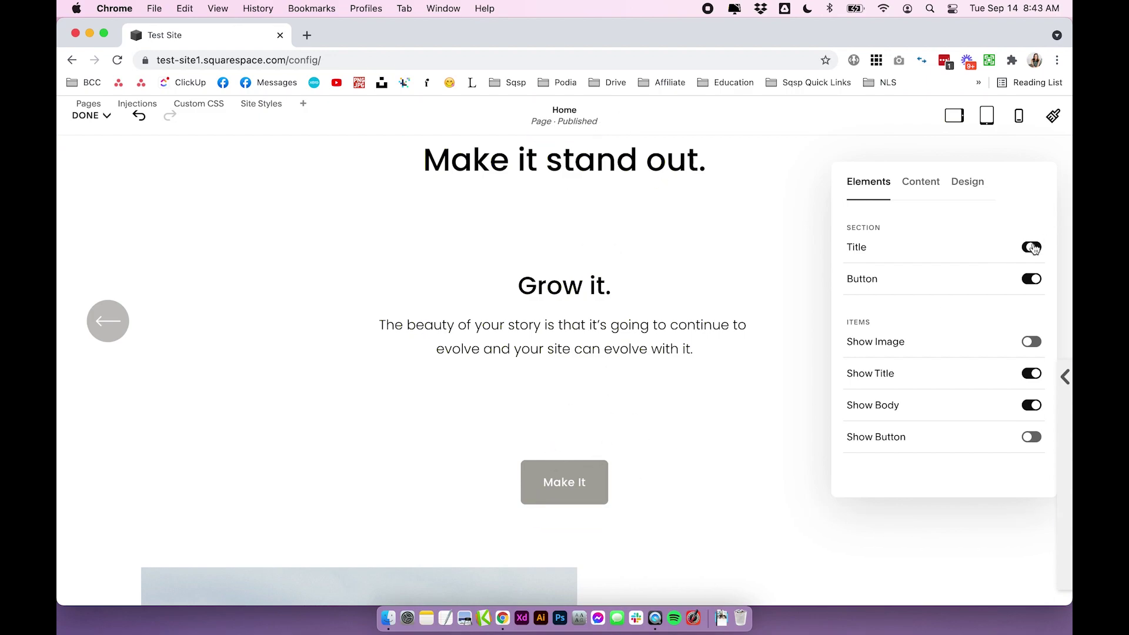
click(1034, 248)
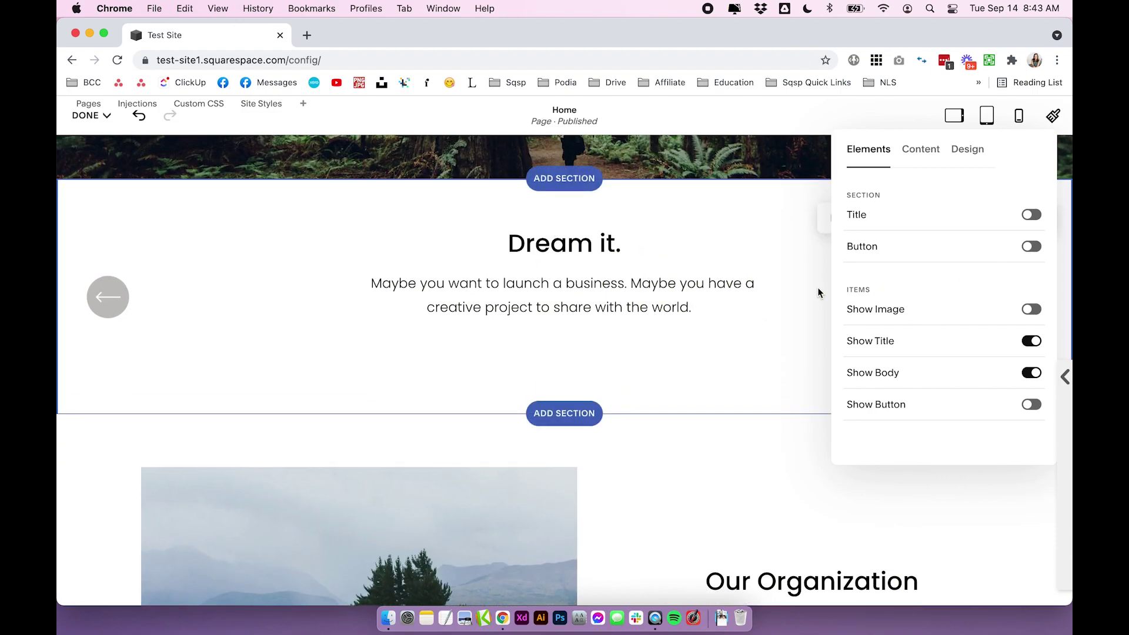
click(1031, 309)
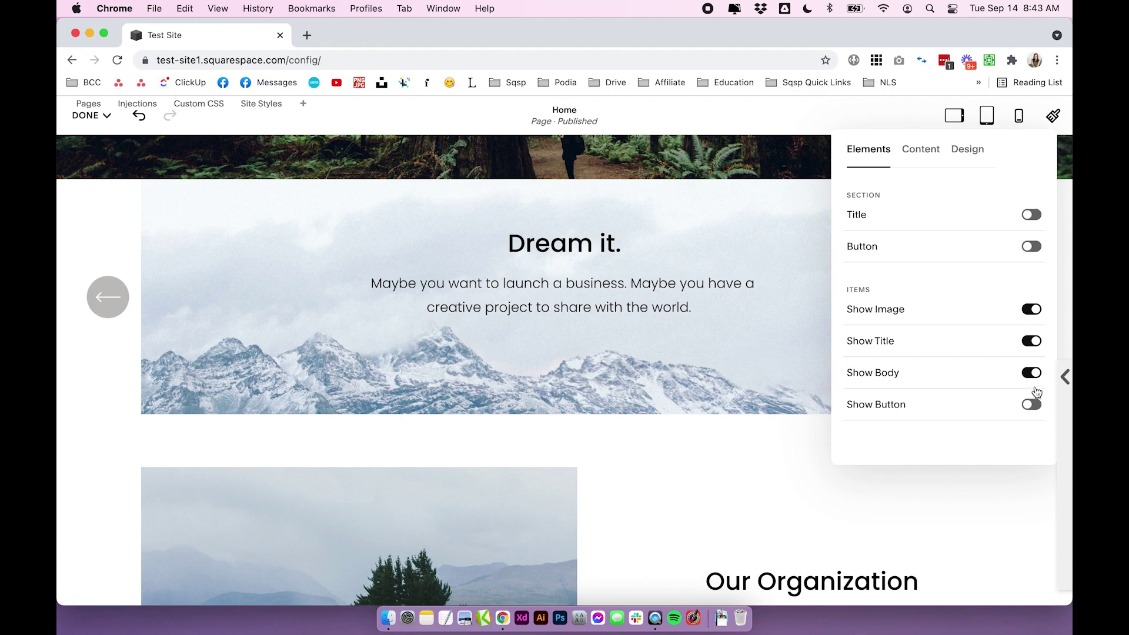
click(1033, 411)
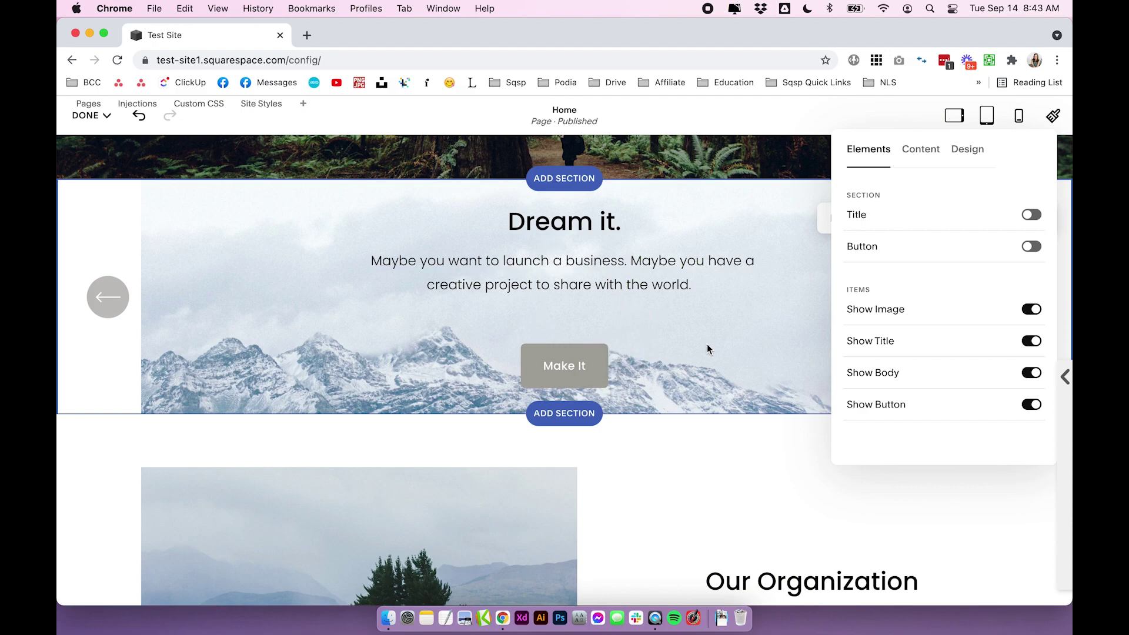
Step: Preview the slides, then switch the slide images and per-slide buttons back off
click(707, 344)
click(1002, 305)
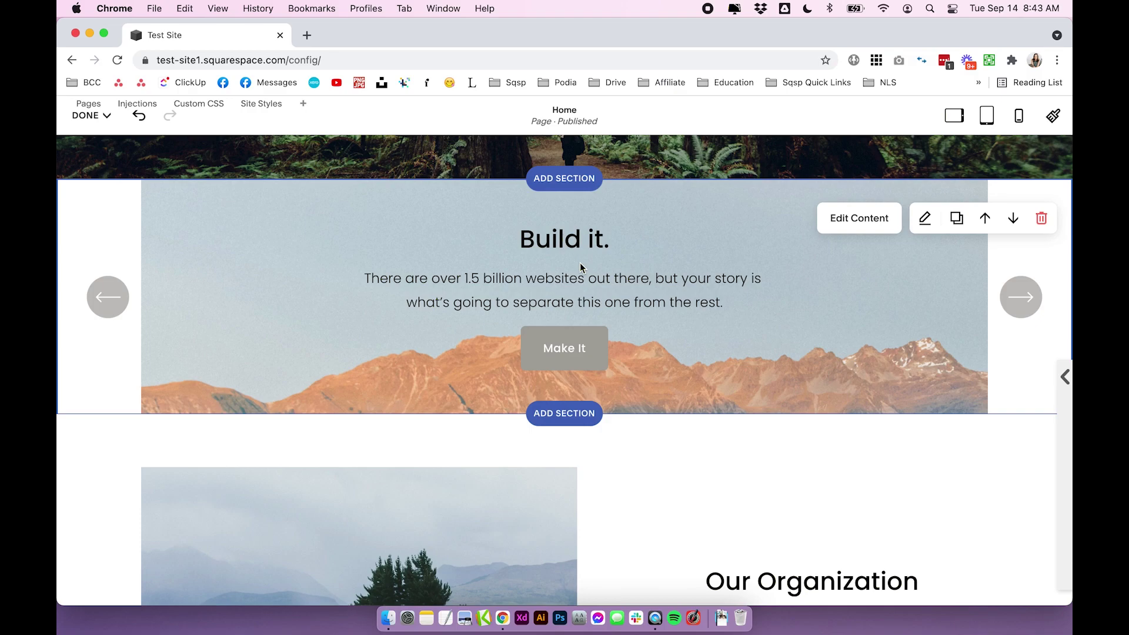
click(1012, 294)
click(1013, 301)
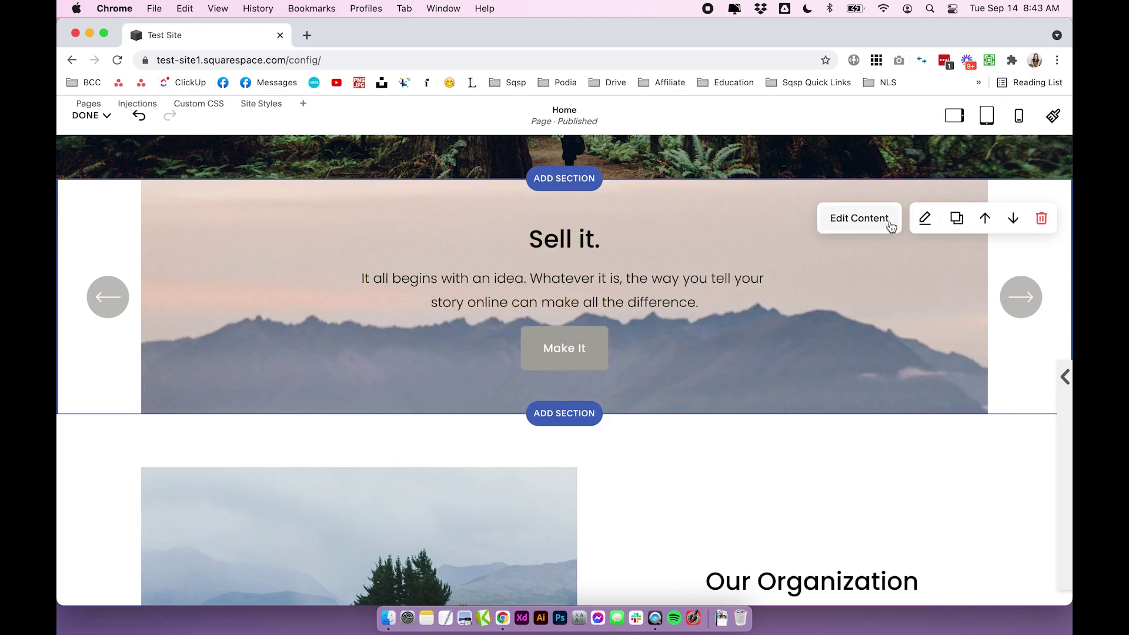
click(859, 219)
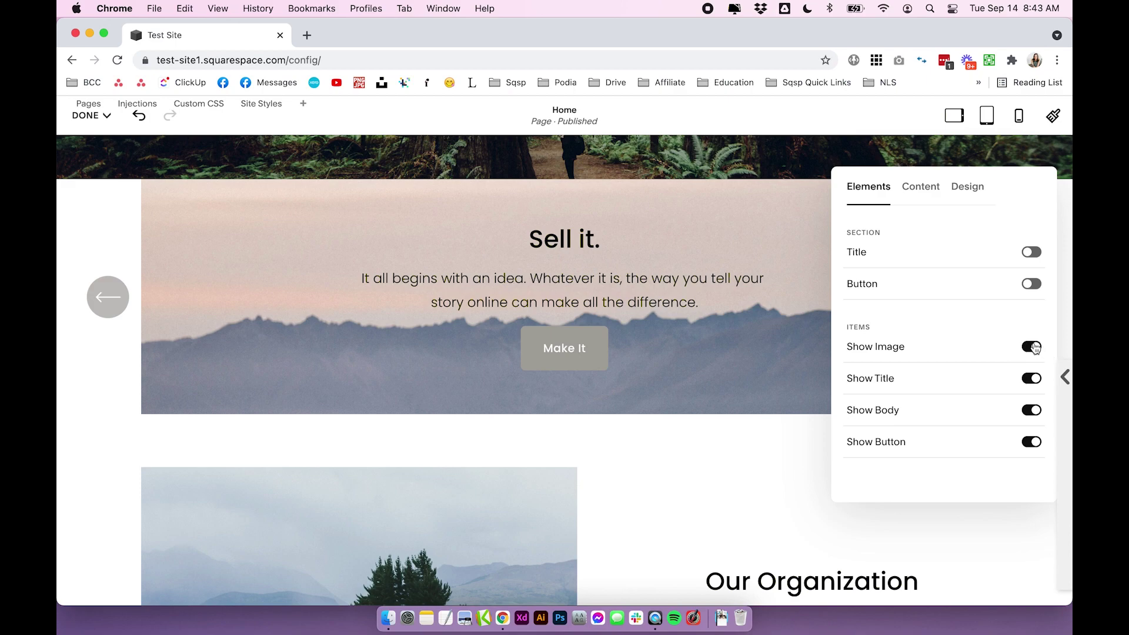
click(1032, 347)
click(1031, 446)
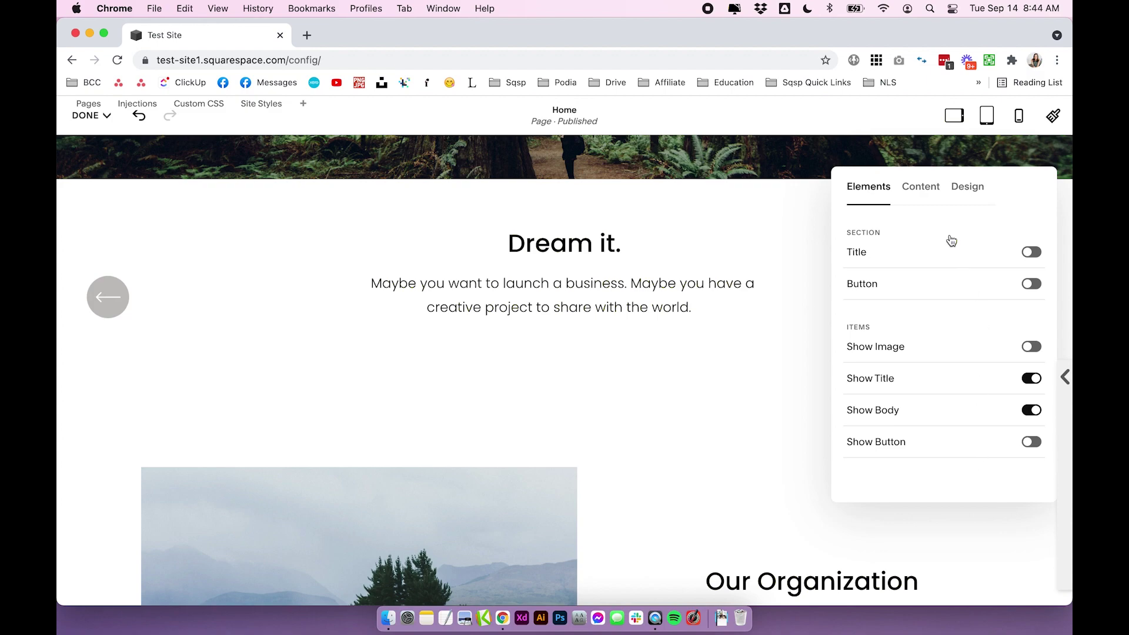
Step: Retitle the Dream it. slide to 'Testimonial Name'
click(918, 189)
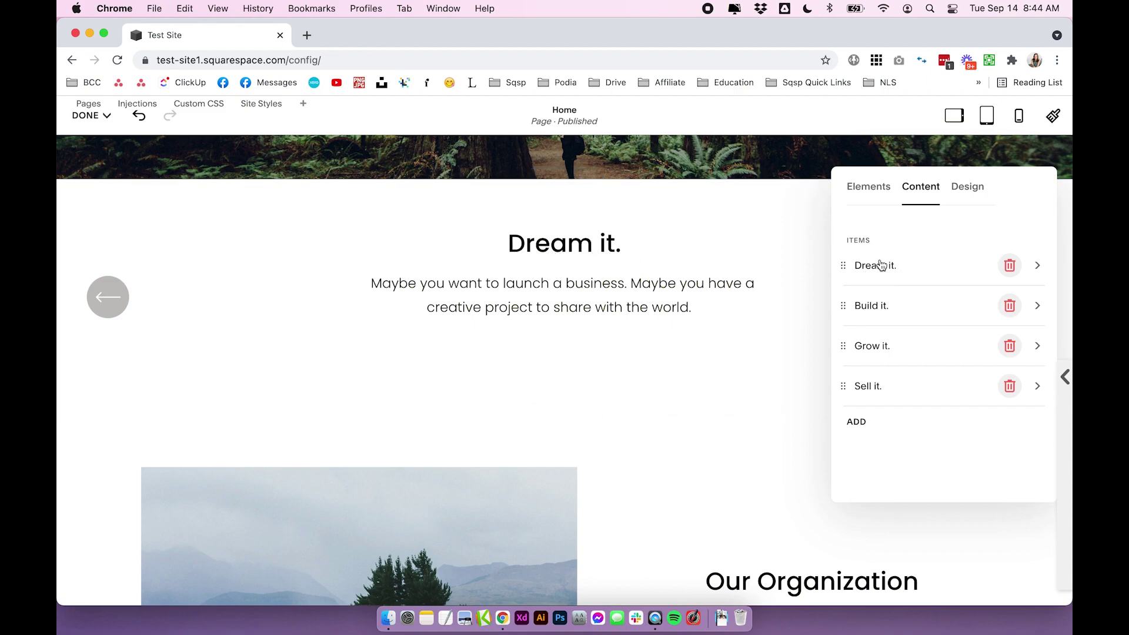
click(1039, 267)
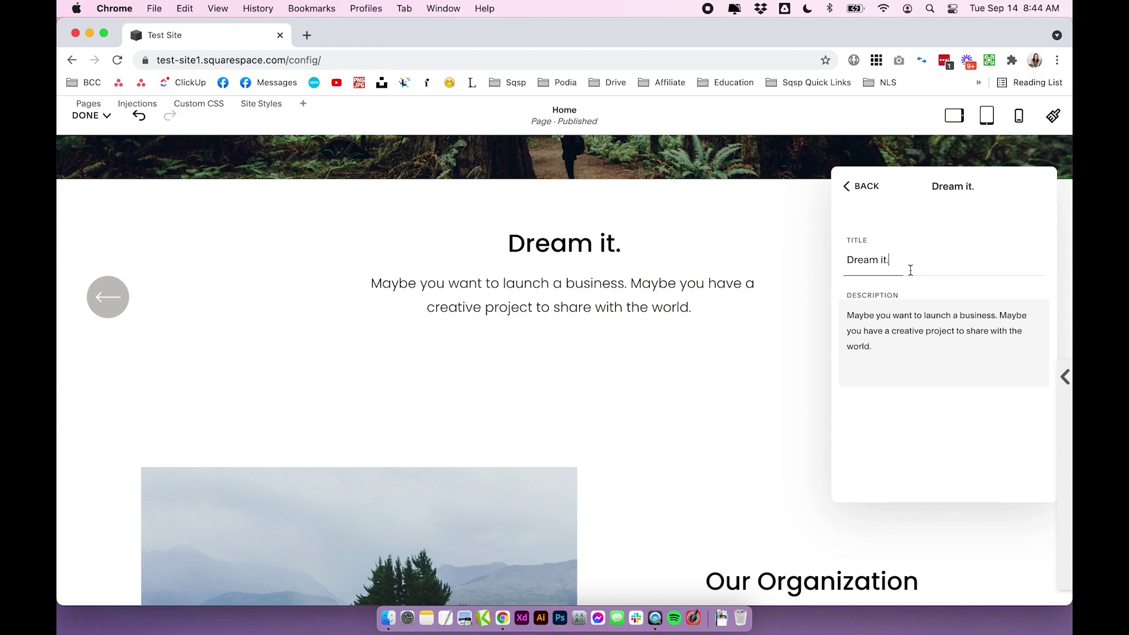
drag(900, 360, 834, 270)
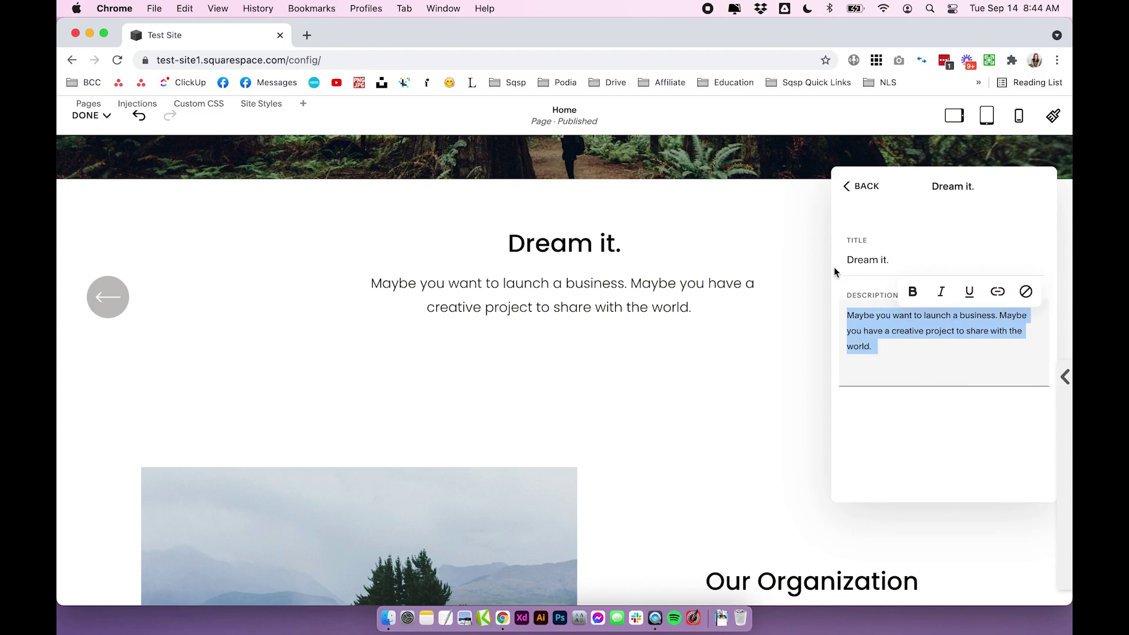
click(921, 259)
key(super+a)
text(Testimo)
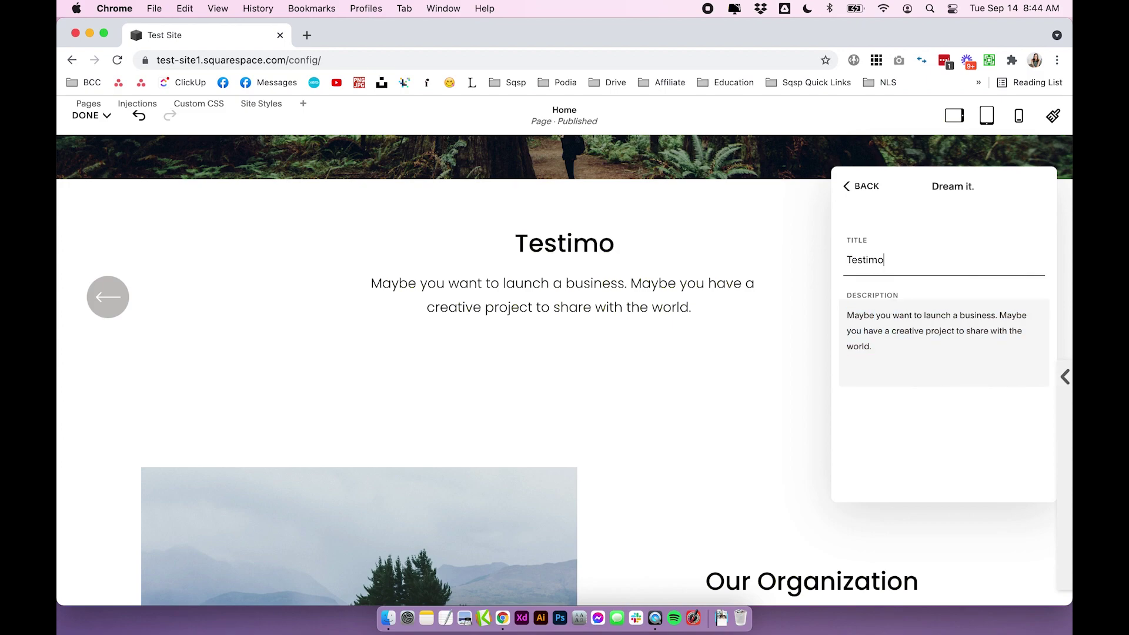
text(nial Name)
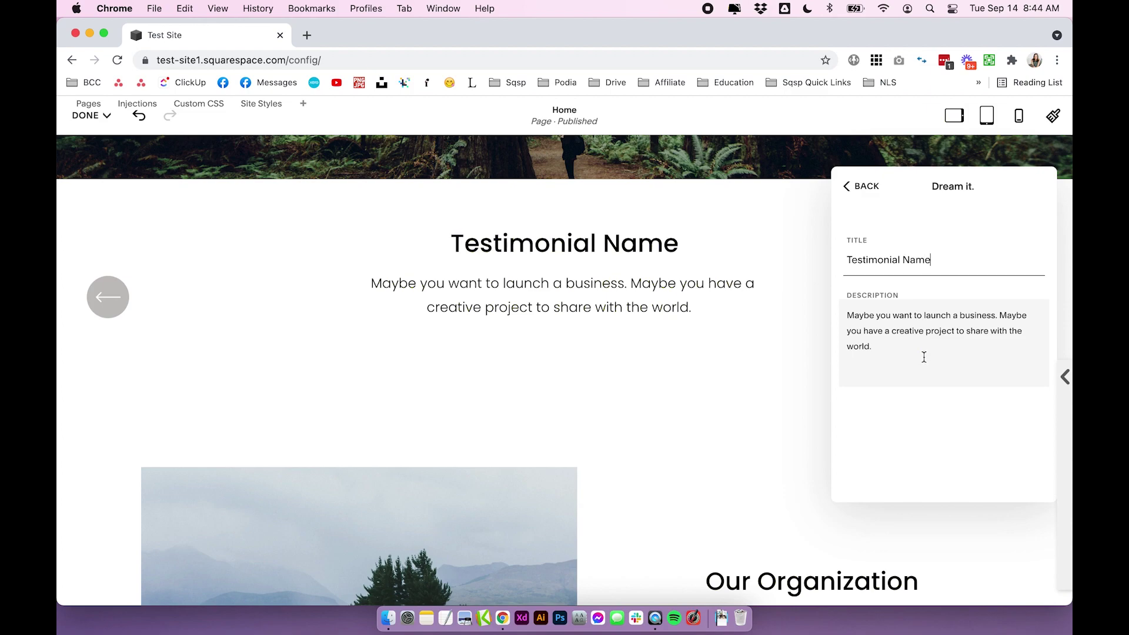
Step: Wrap the slide's description in quotation marks, then return to the Items list
click(922, 357)
key(BackSpace)
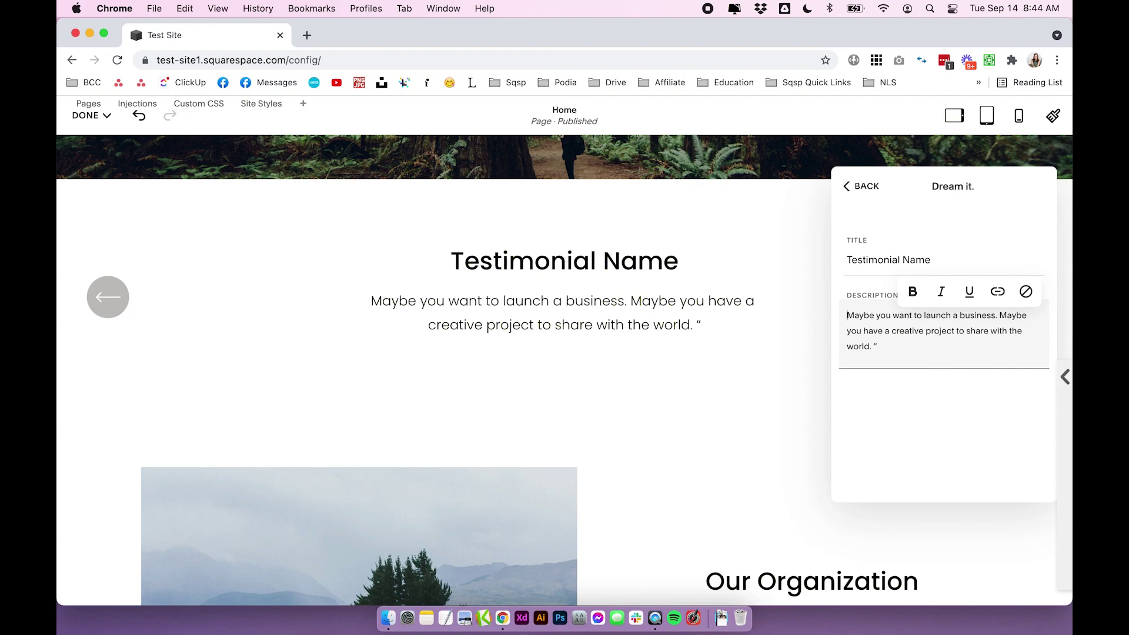
text(“)
drag(902, 348, 852, 301)
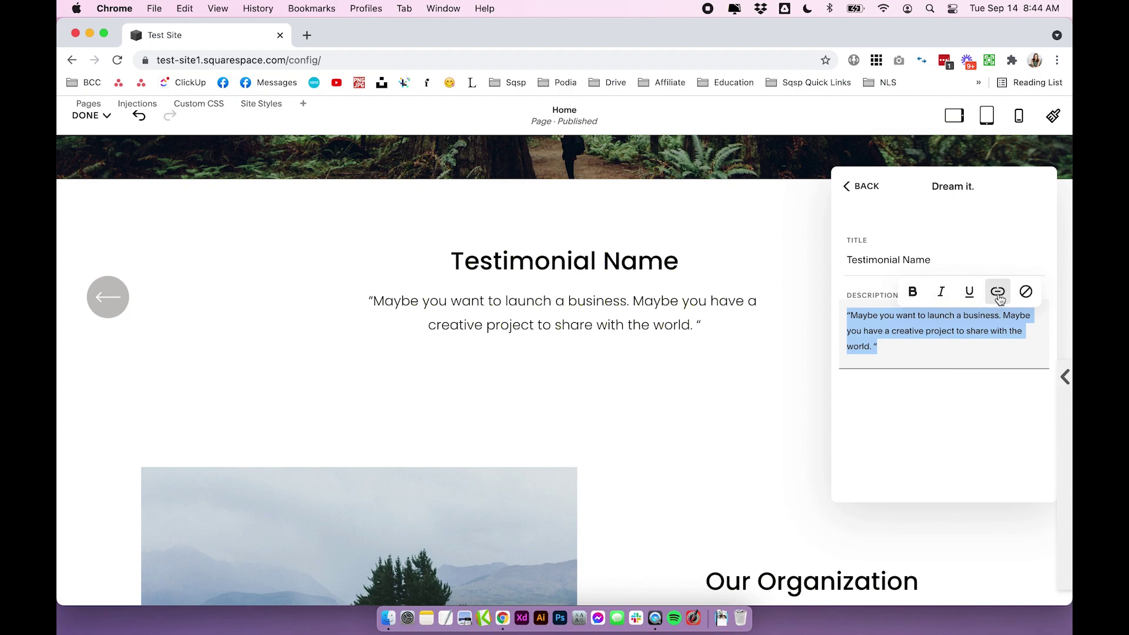
click(898, 400)
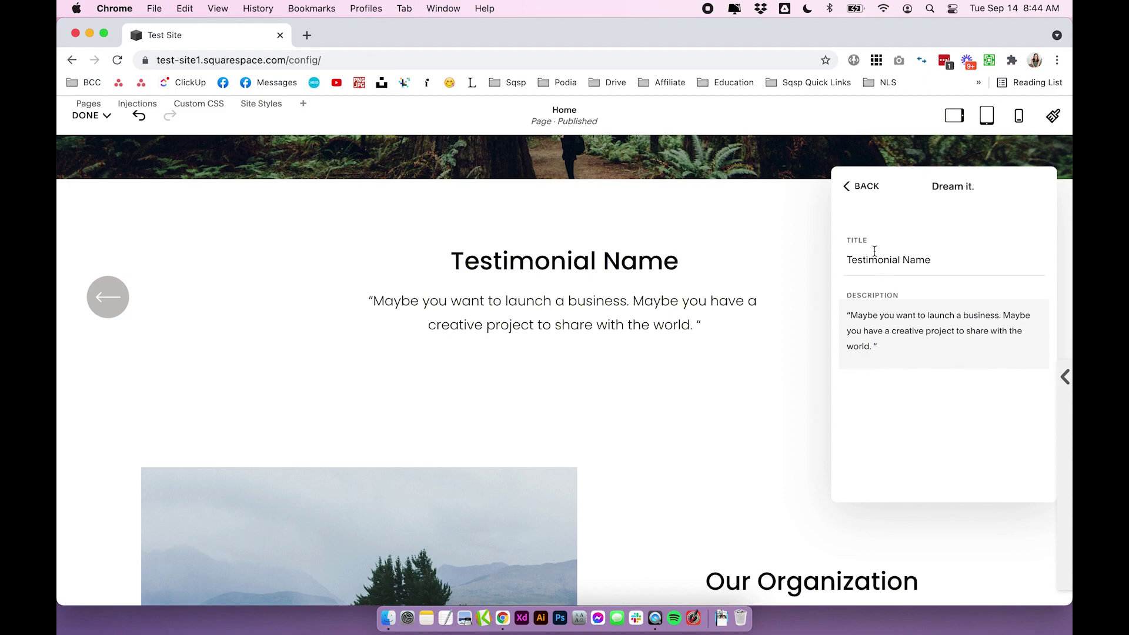
triple_click(872, 260)
double_click(874, 333)
click(880, 404)
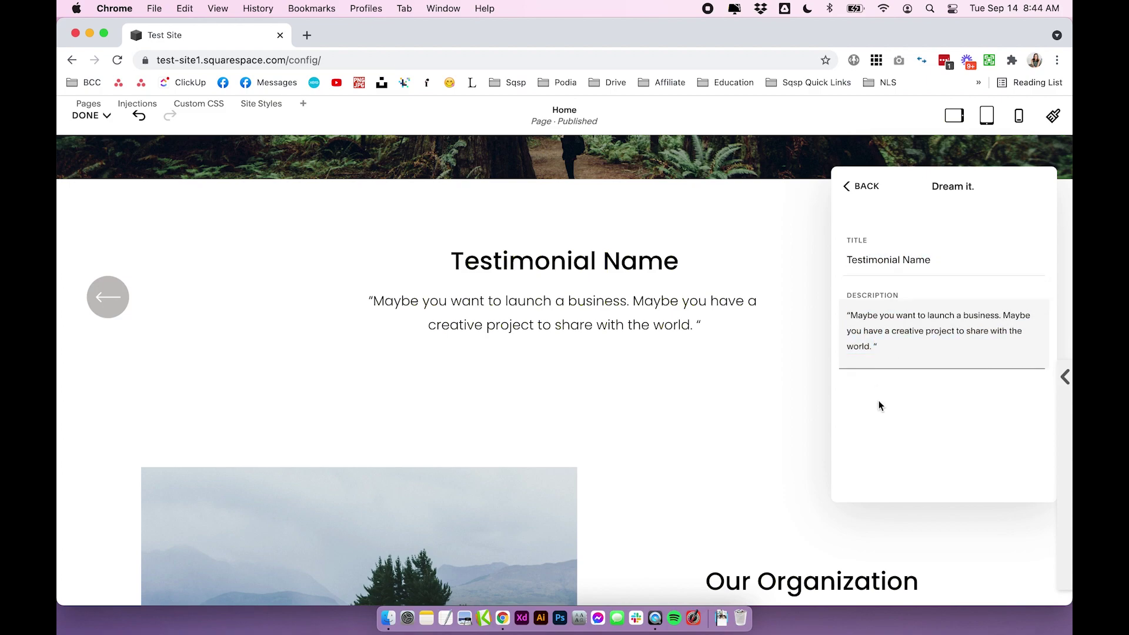
click(870, 192)
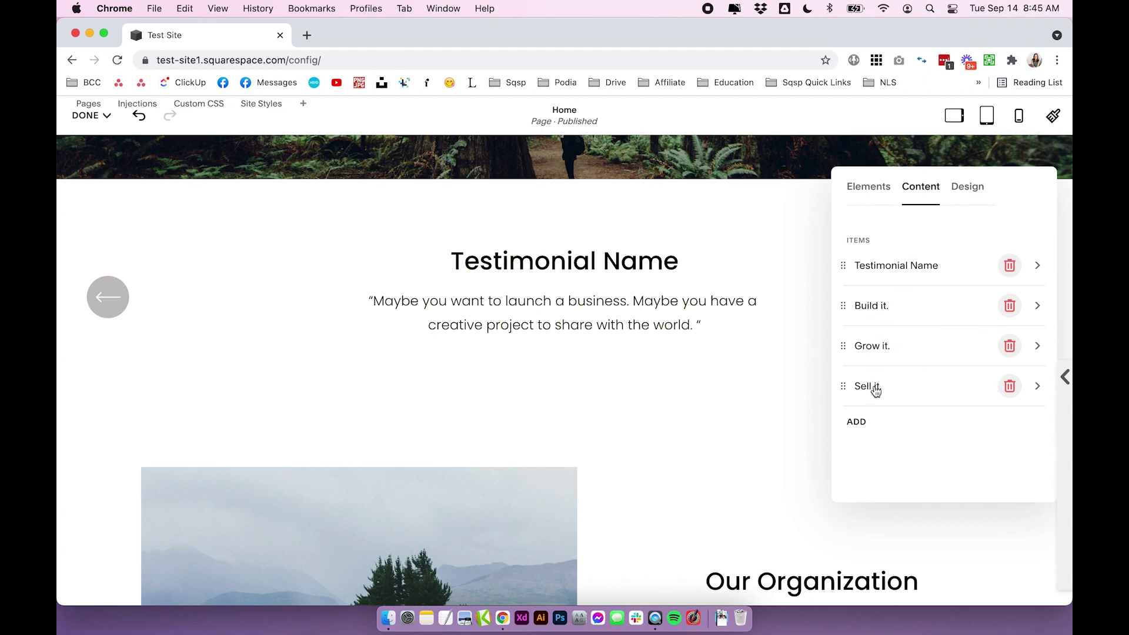
Step: Delete the Build it. slide, move Sell it. to the top, and open the Design settings
click(1009, 305)
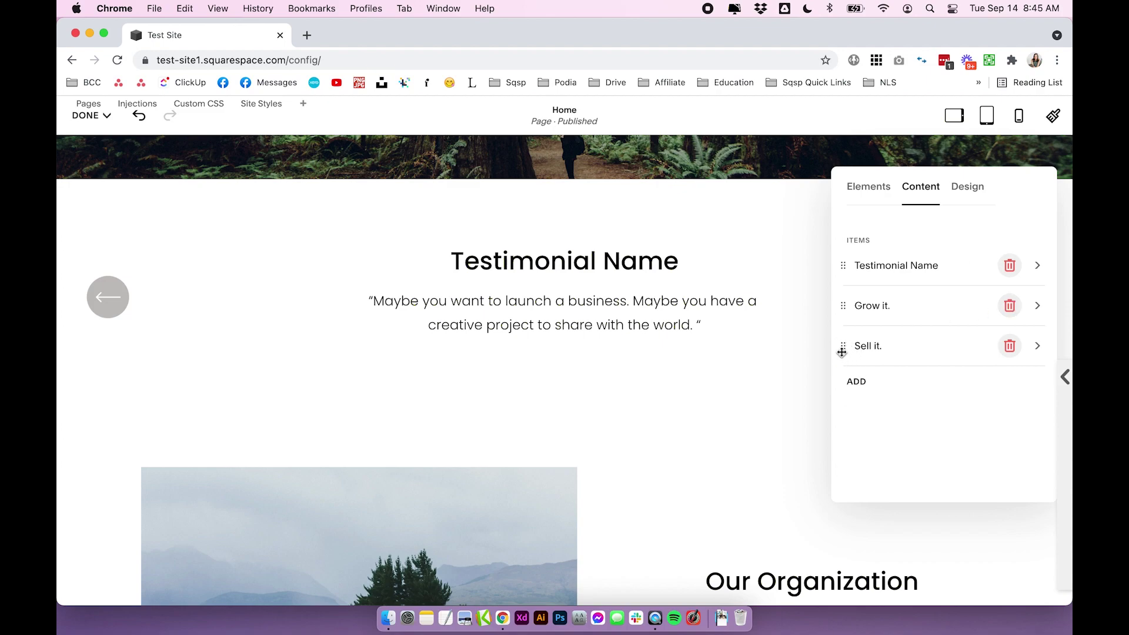
drag(844, 349, 844, 294)
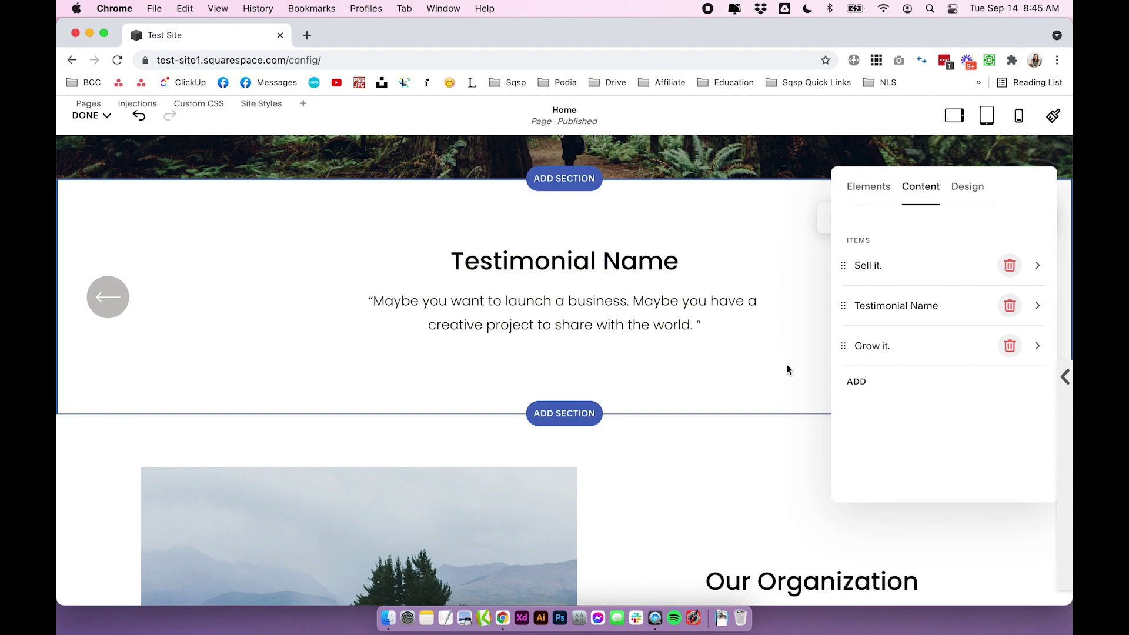
click(974, 194)
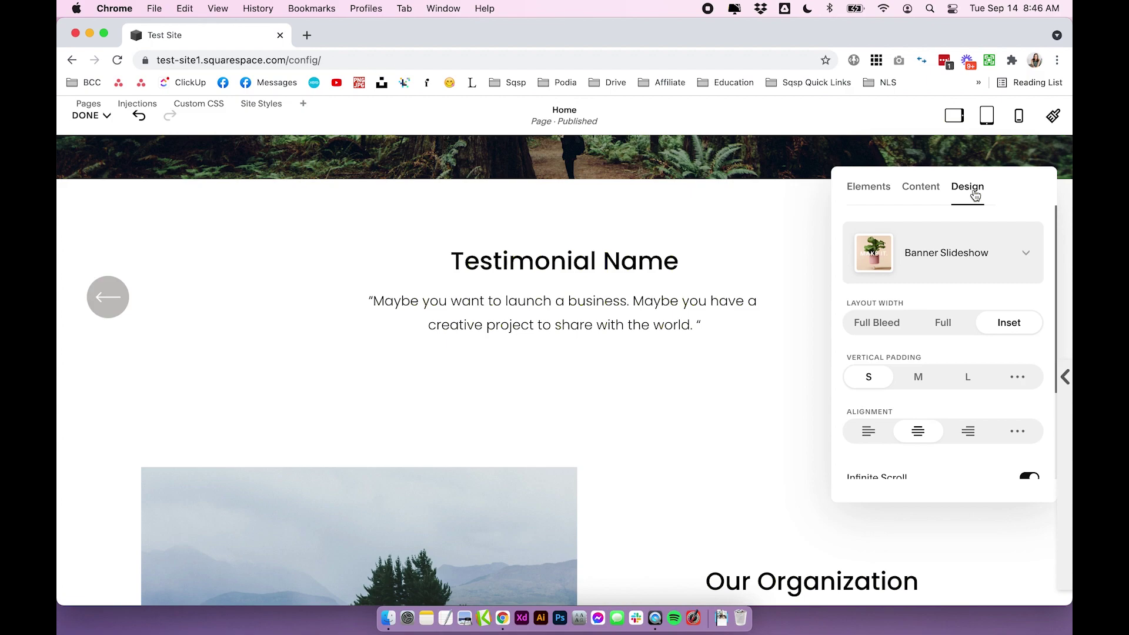
Step: Turn on the Card option in the slides' Style settings so text sits on a card
scroll(979, 266, down, 5)
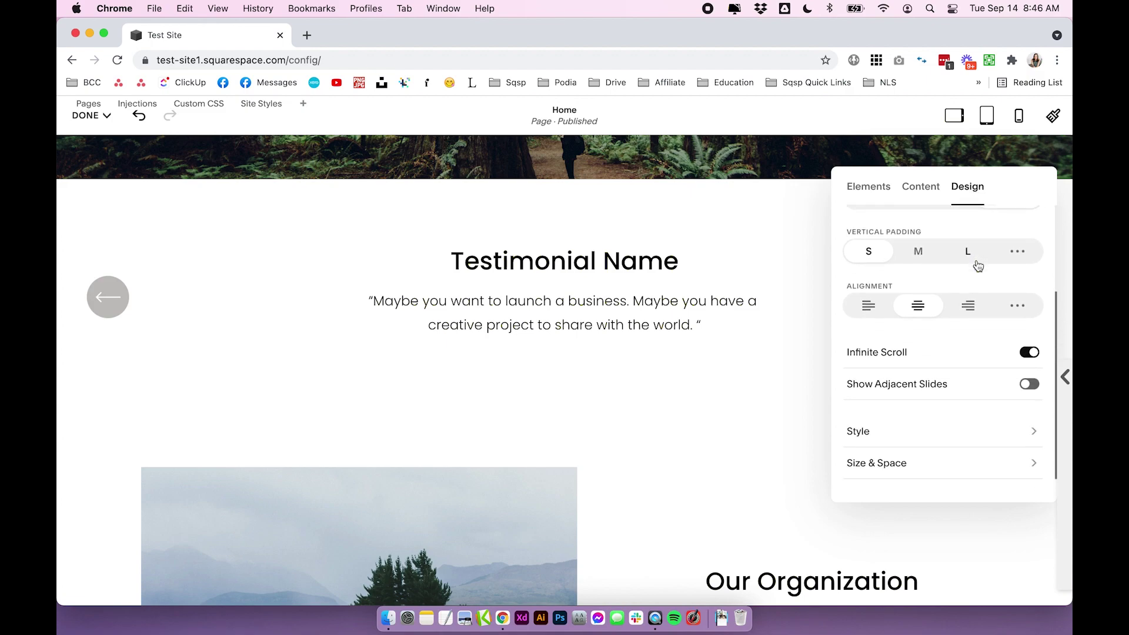
click(885, 442)
click(1032, 293)
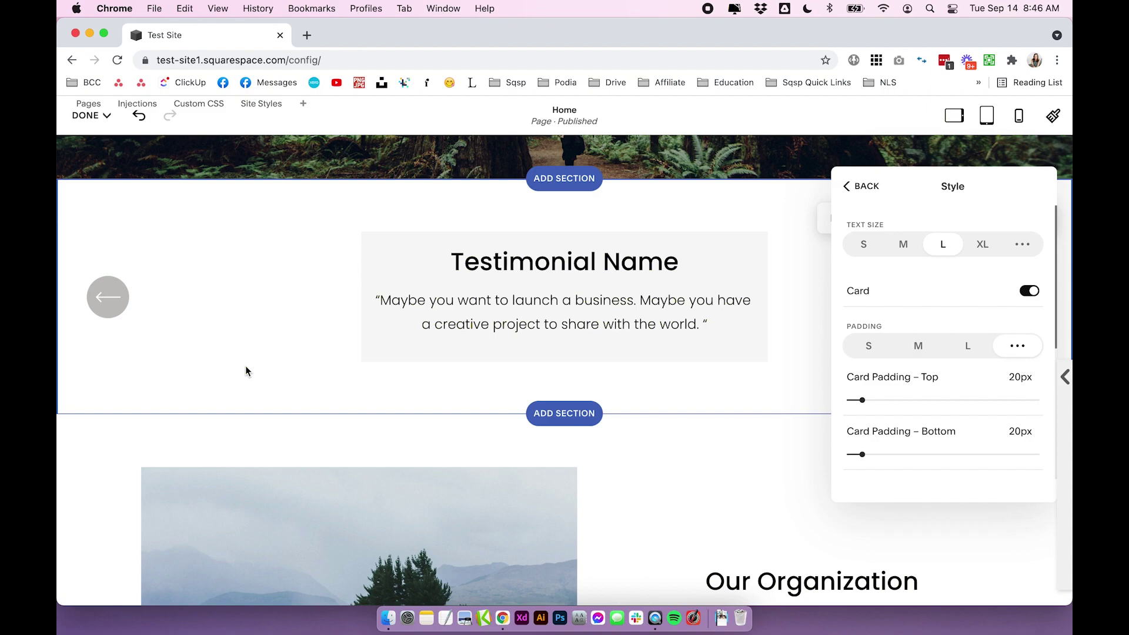
click(252, 293)
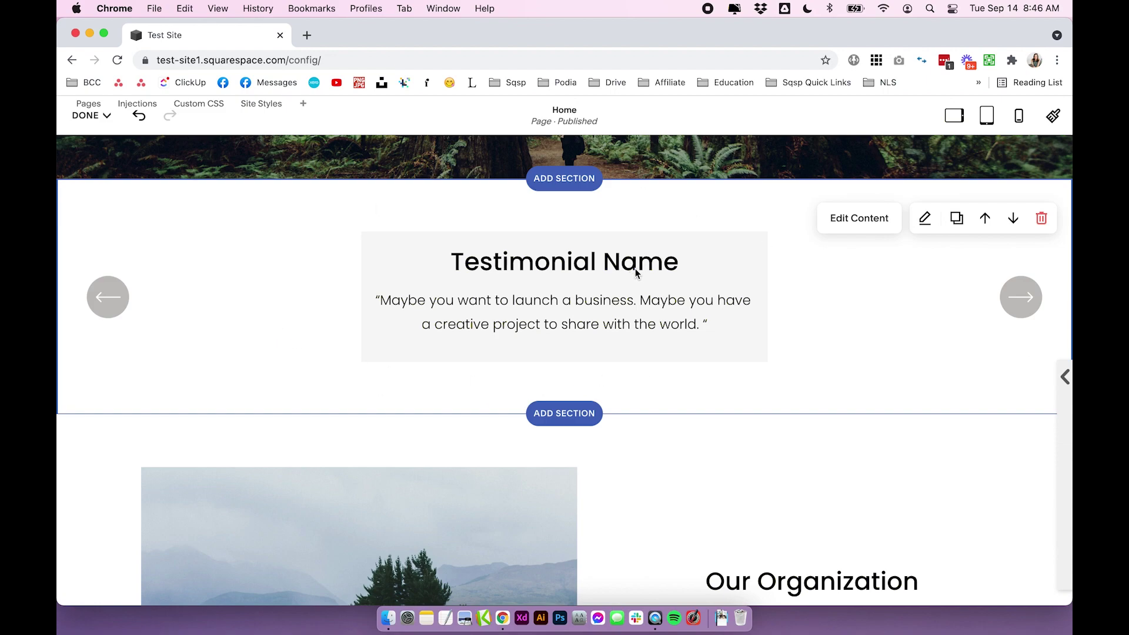
Step: Open the section's Background panel using the Edit Section pencil
click(925, 219)
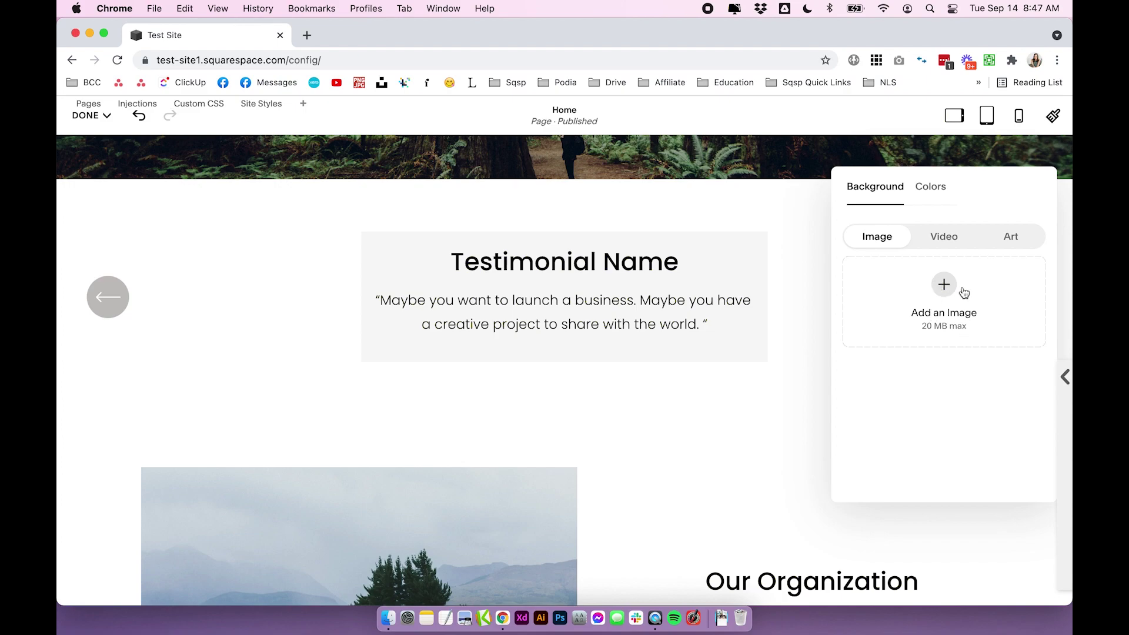
Step: Browse the section's Colors themes from Lightest 1 through Darkest 2
click(928, 189)
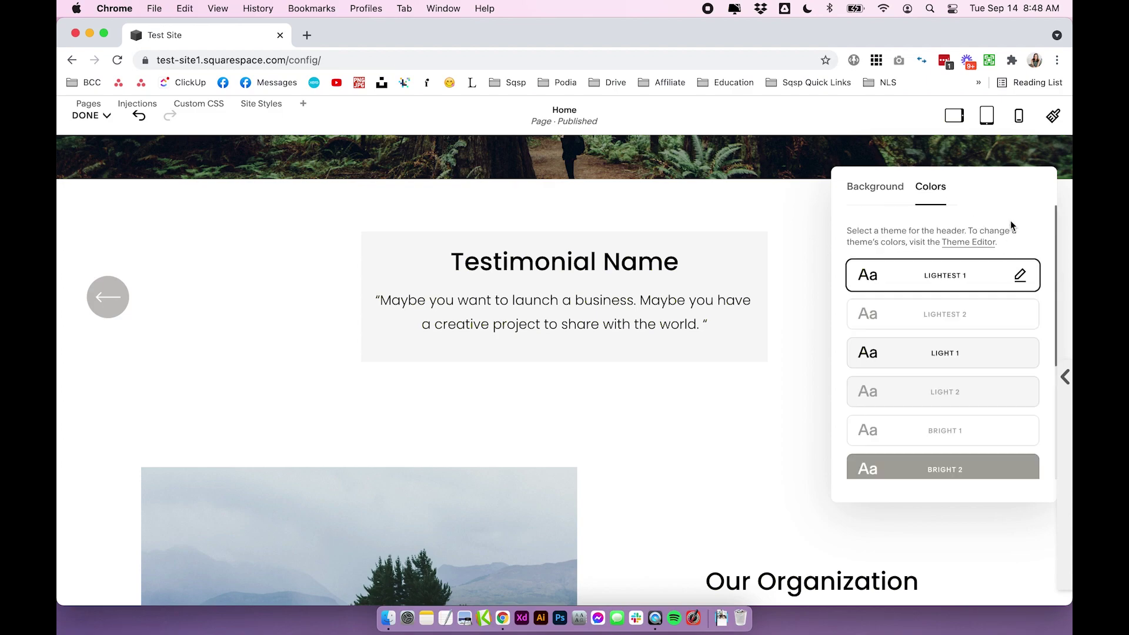
scroll(1010, 222, down, 5)
scroll(1009, 225, up, 5)
scroll(927, 277, down, 3)
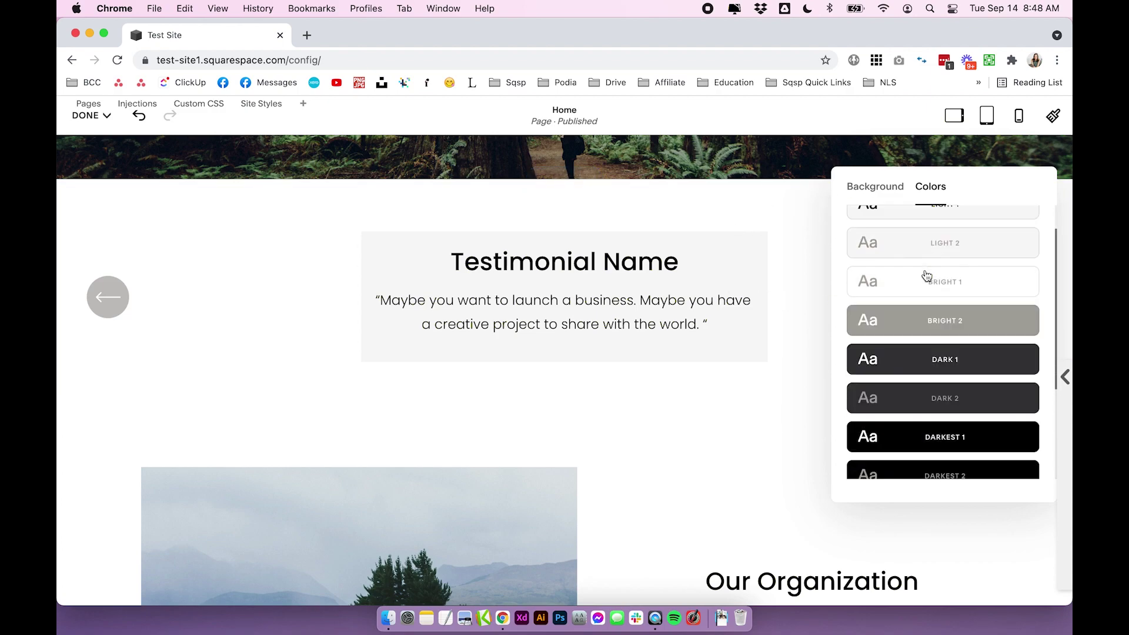
scroll(927, 277, up, 5)
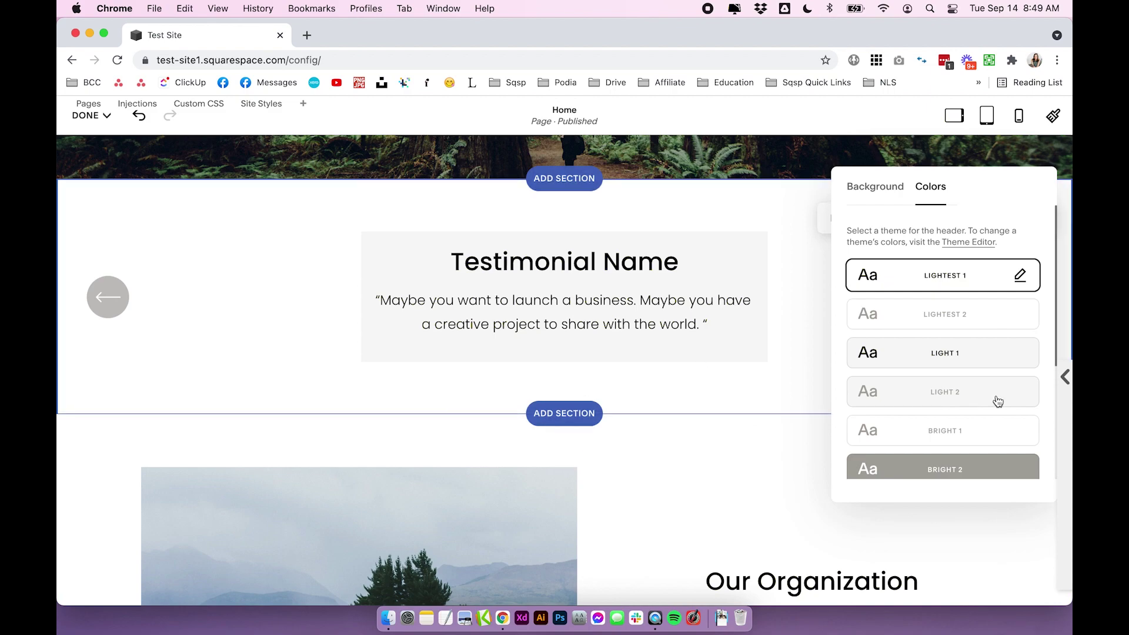
scroll(1004, 398, down, 4)
scroll(1008, 401, up, 5)
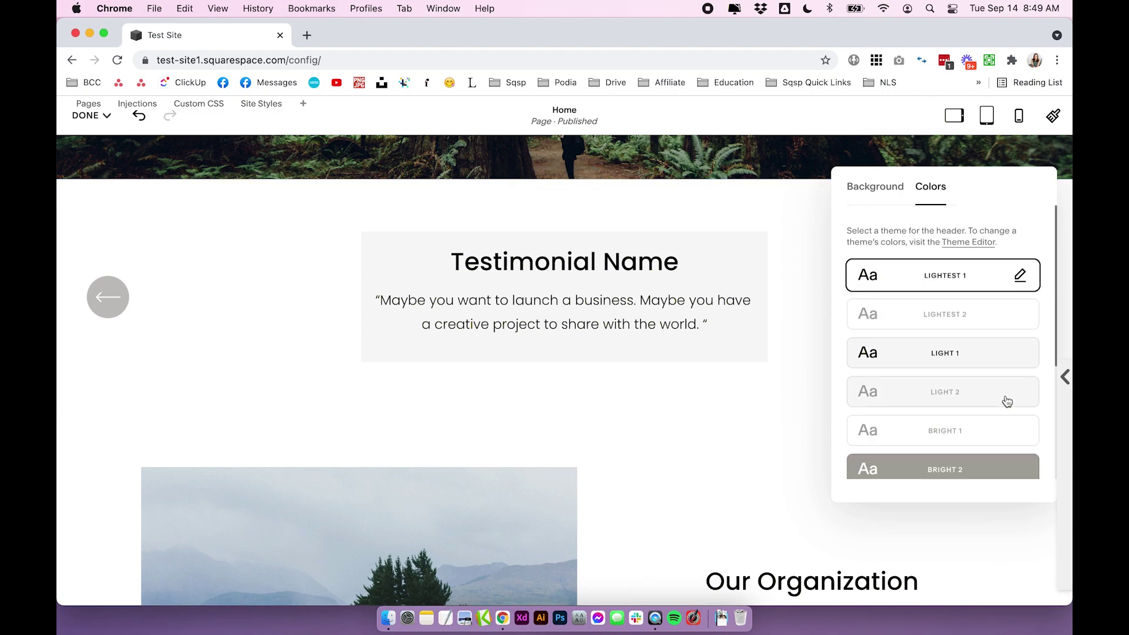
scroll(994, 382, down, 4)
scroll(983, 366, up, 4)
Step: Close the colour panel and save the page edits
click(233, 295)
click(94, 116)
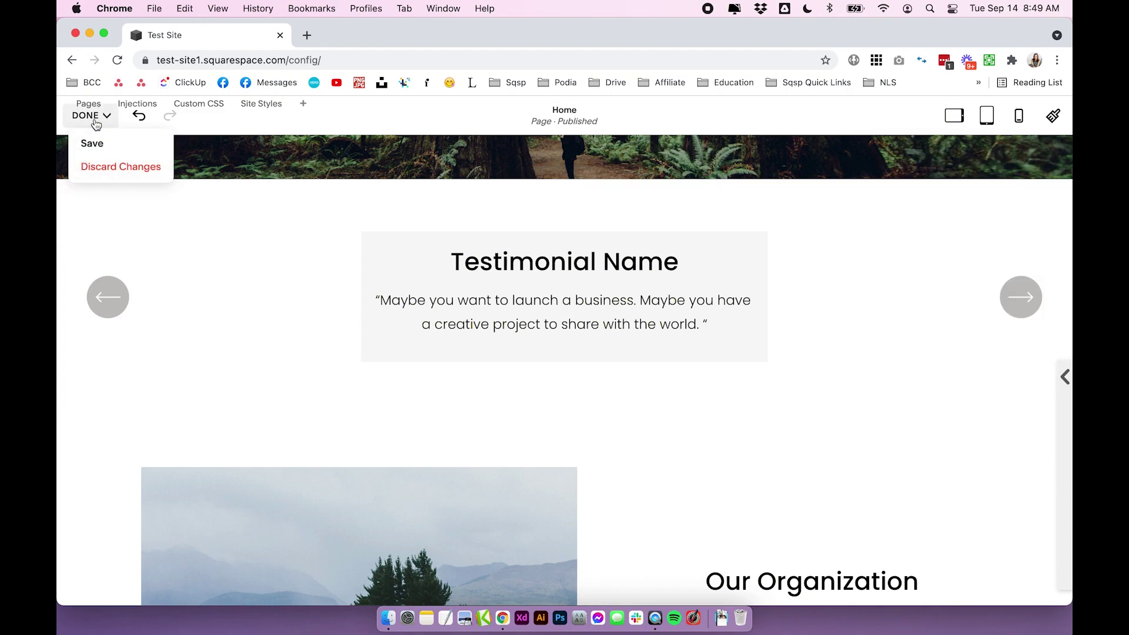
click(93, 144)
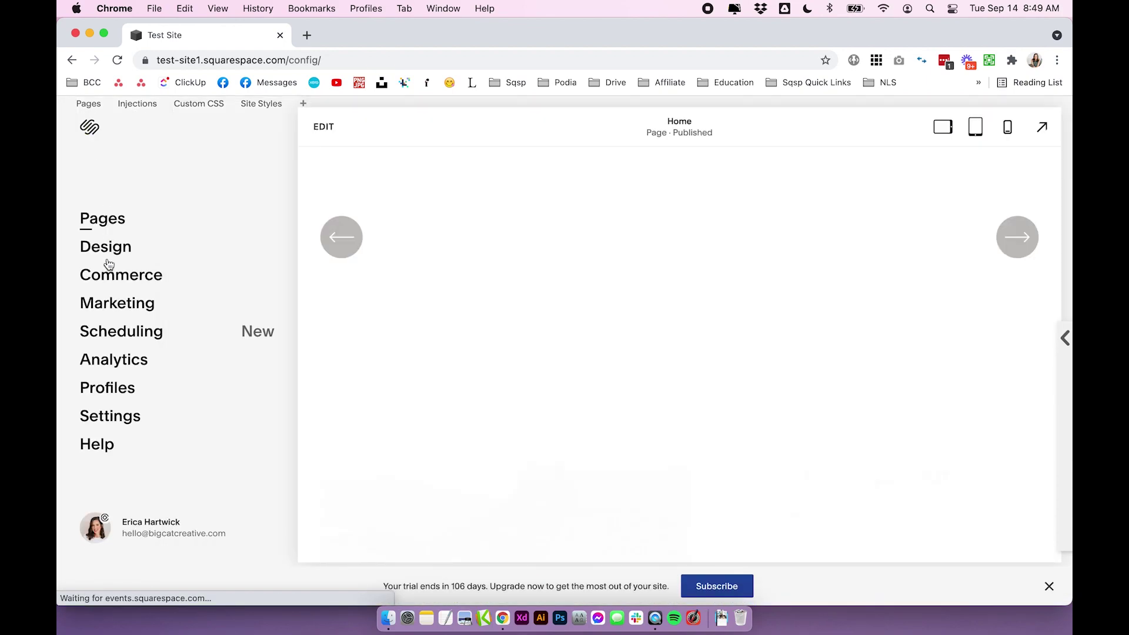
Step: Open Site Styles Colors to view the palette and Customize your themes list
click(108, 250)
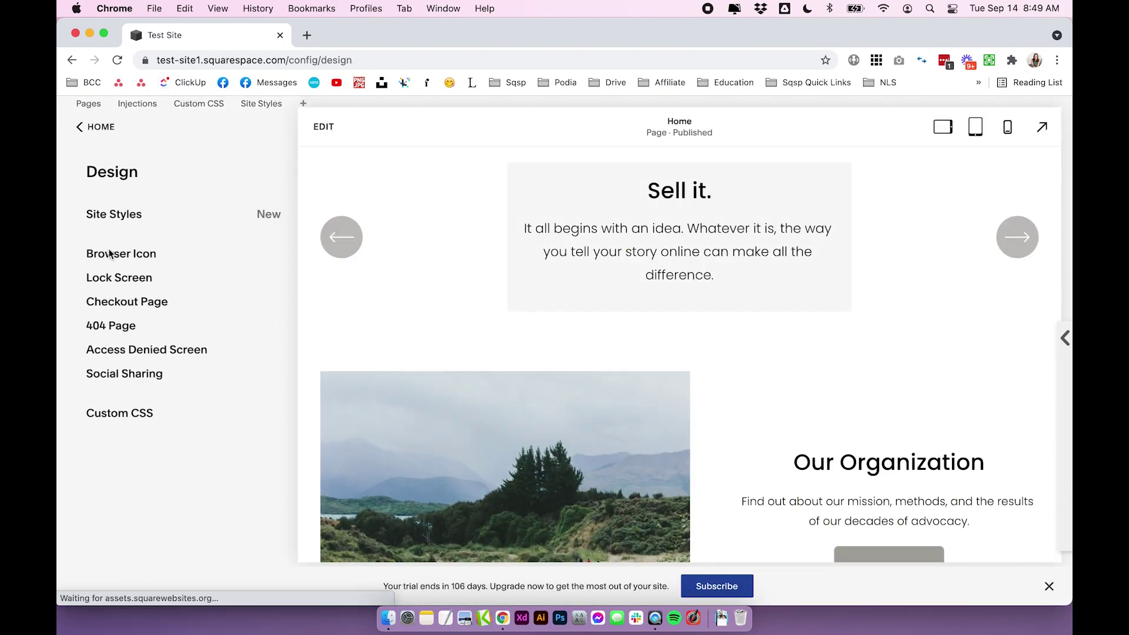
click(113, 214)
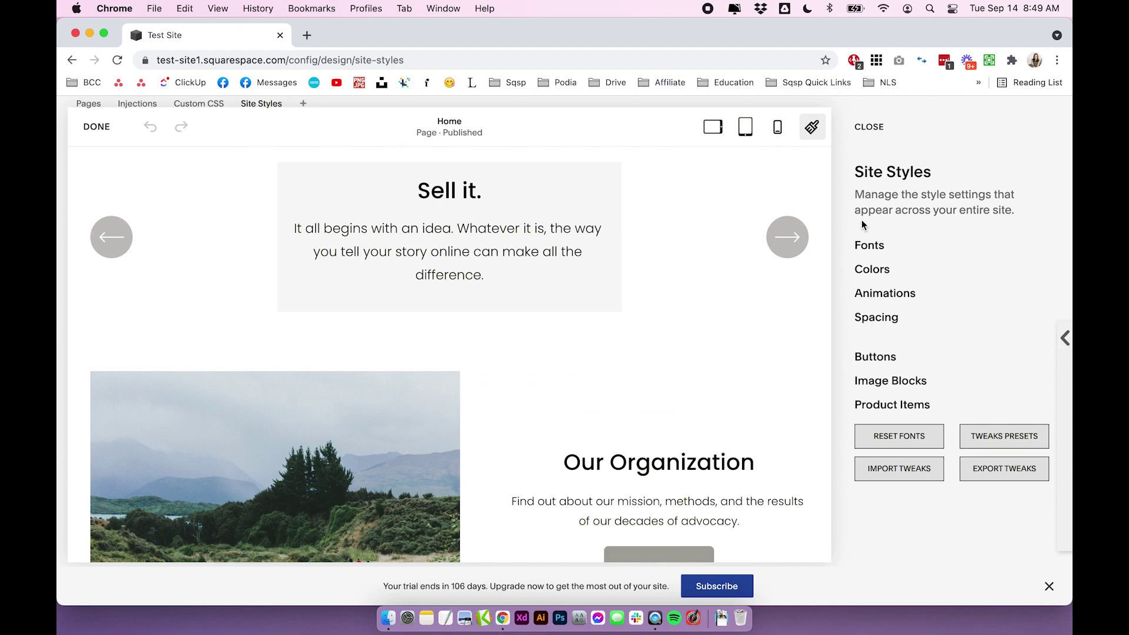
click(871, 269)
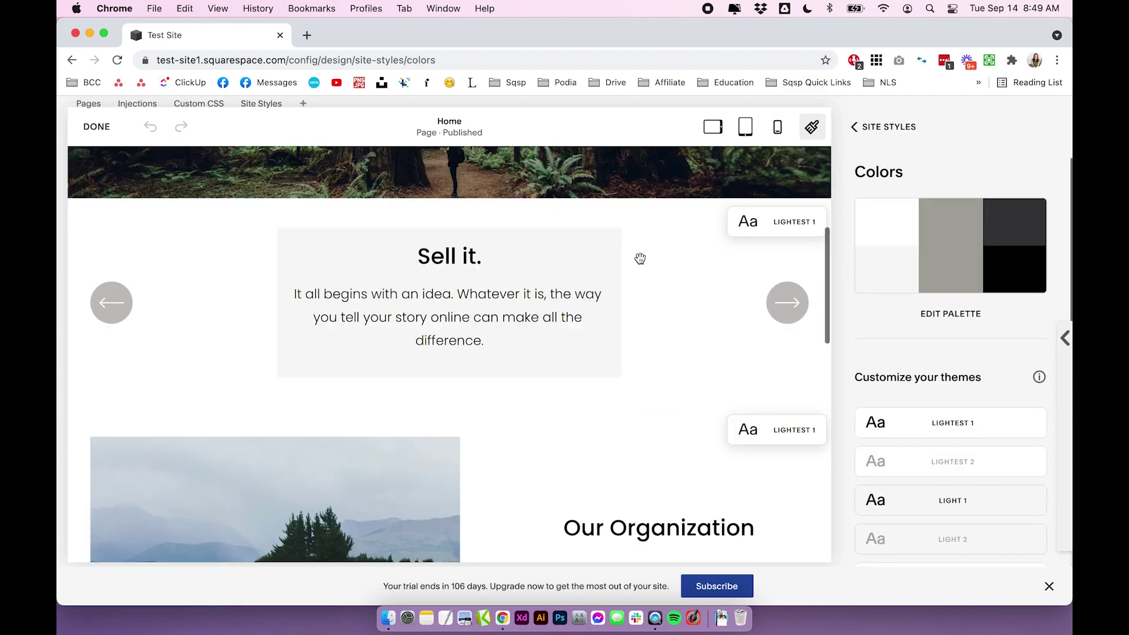
scroll(640, 259, up, 1)
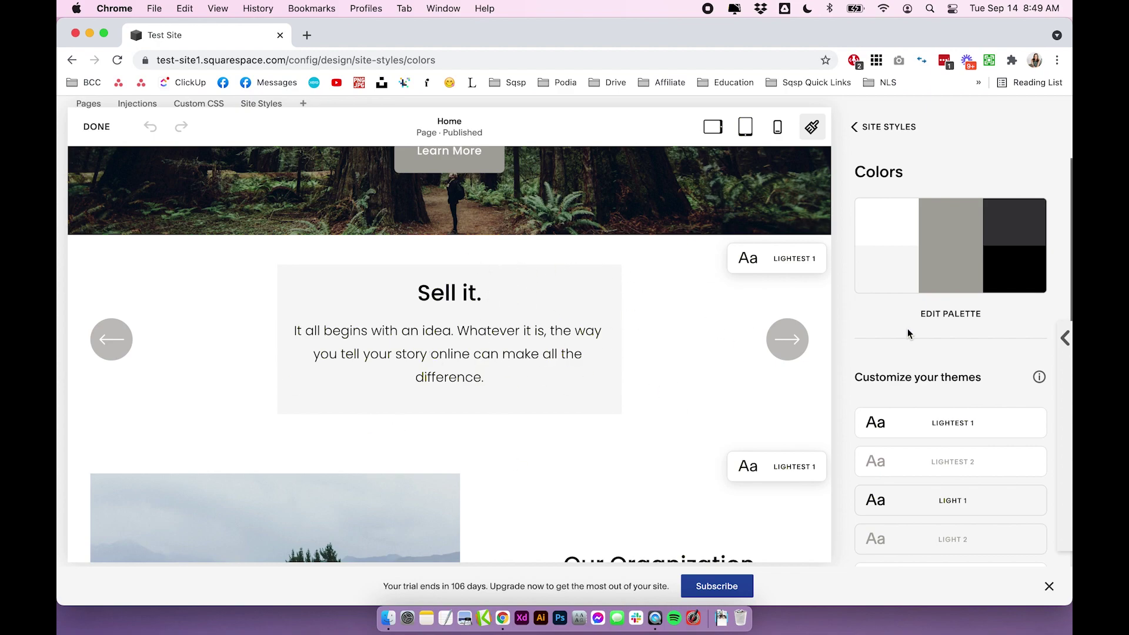
scroll(997, 330, down, 3)
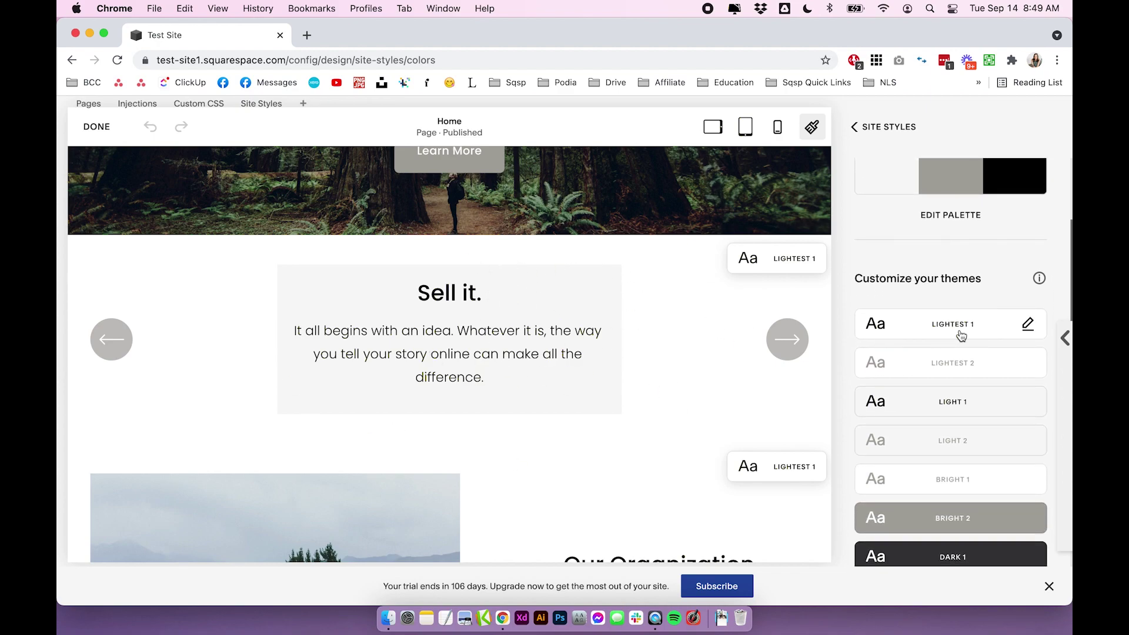
Step: Edit the Lightest 1 theme and scroll to its List Section: Banner Slideshow colours
click(1027, 325)
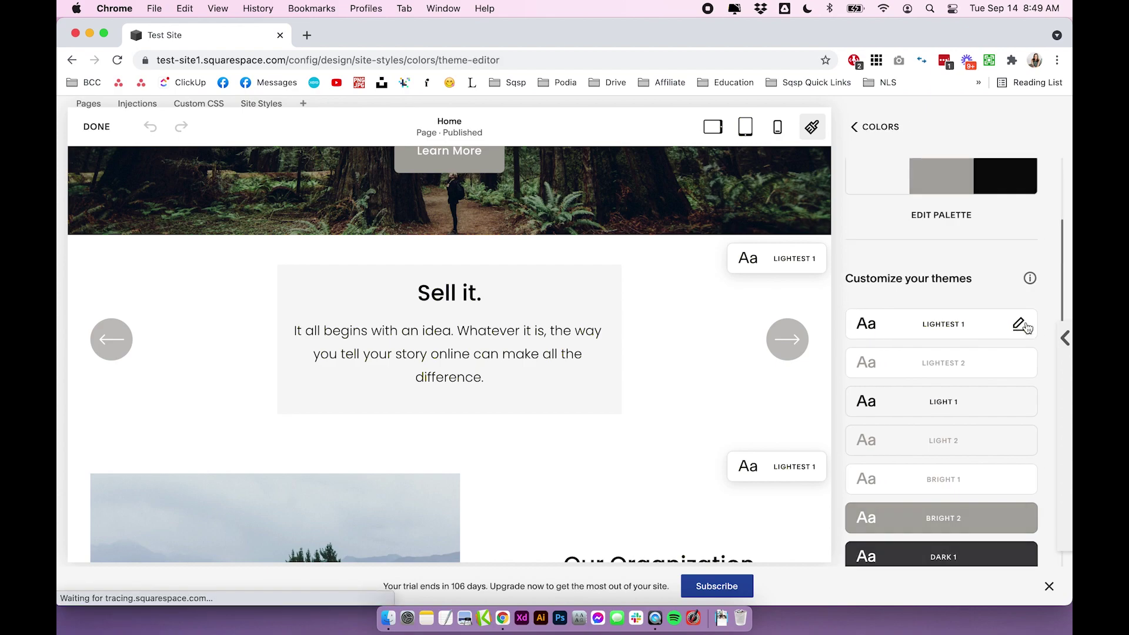
scroll(1010, 336, down, 15)
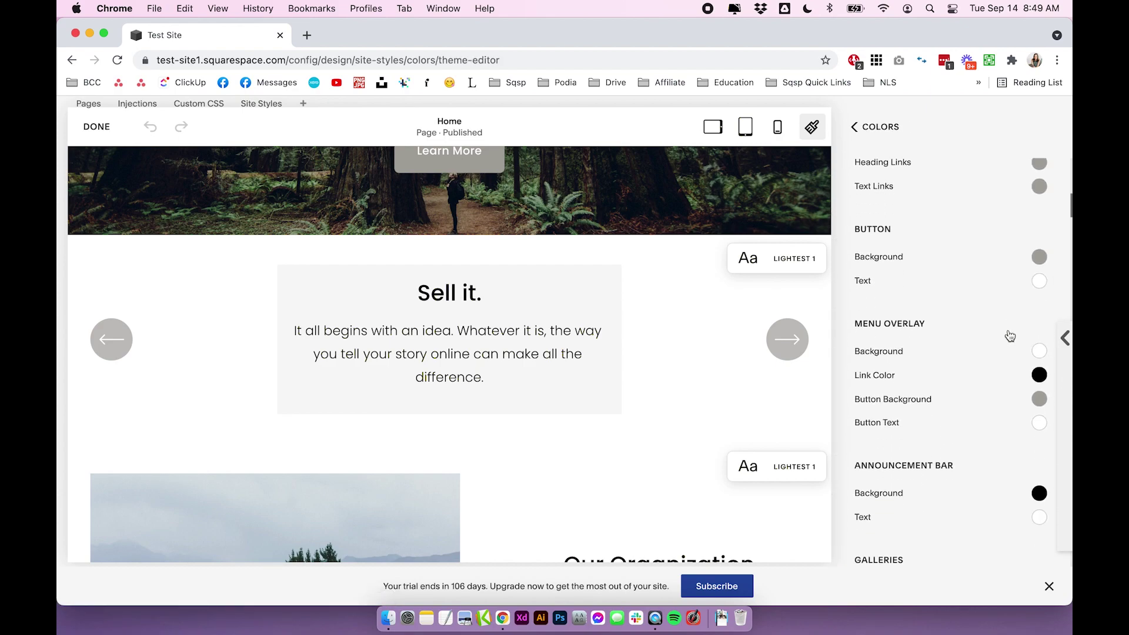
scroll(1010, 336, down, 20)
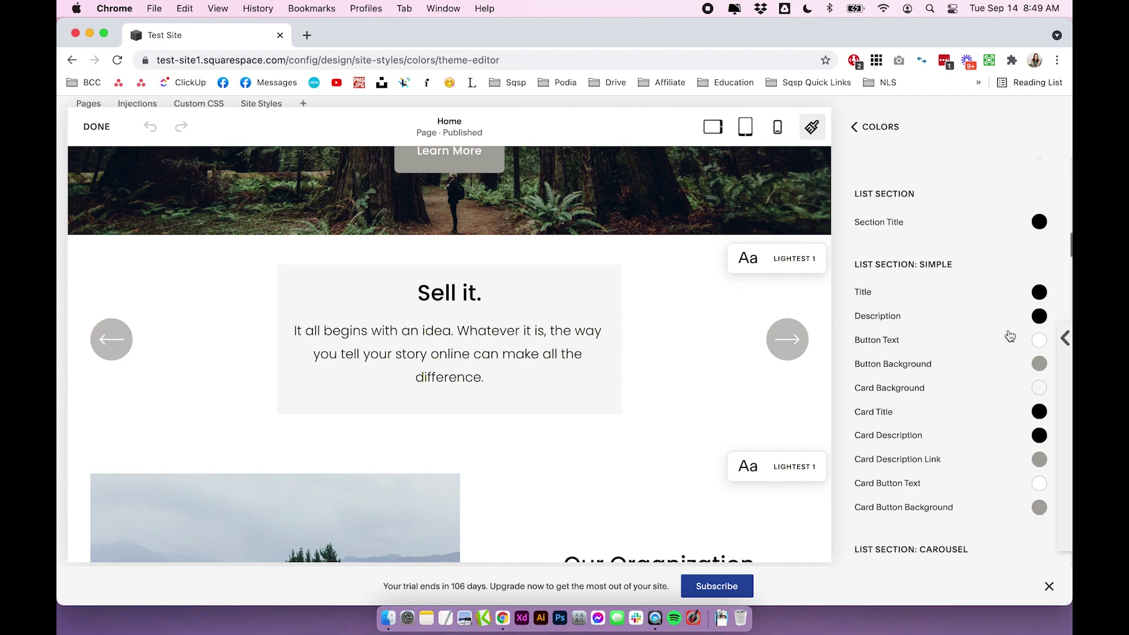
scroll(1010, 336, down, 8)
scroll(1010, 336, up, 15)
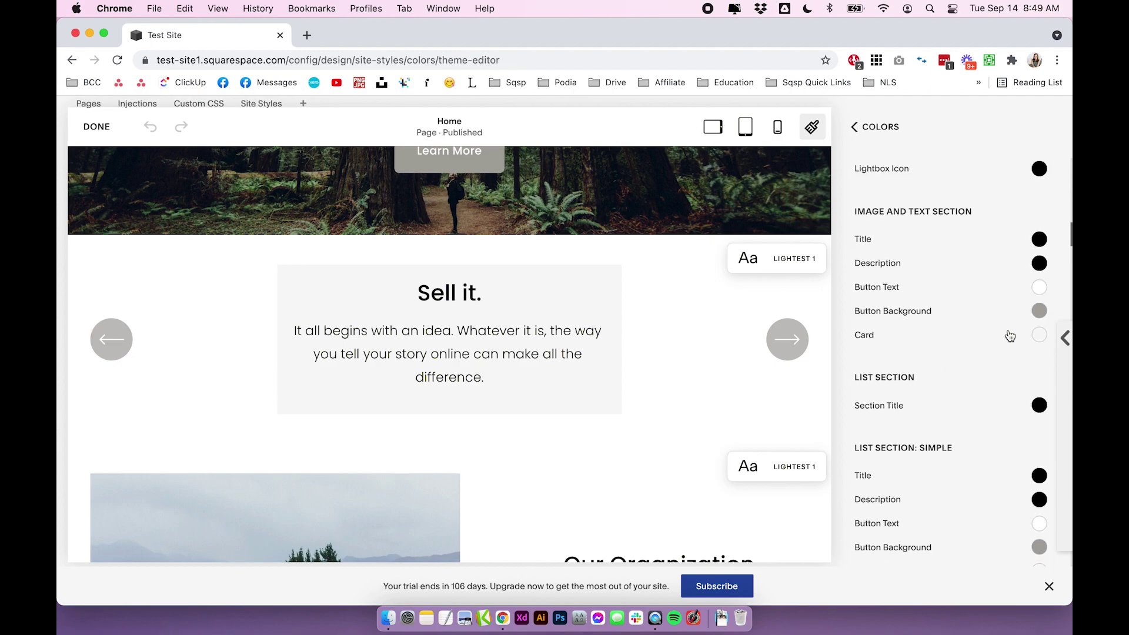
scroll(941, 333, down, 5)
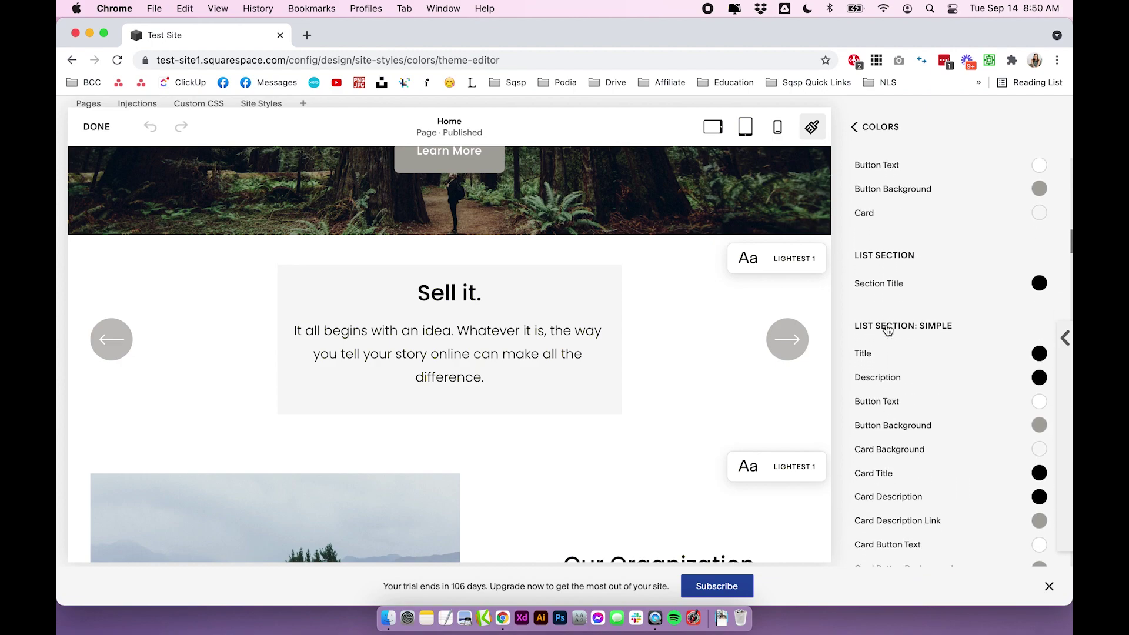
scroll(888, 331, down, 1)
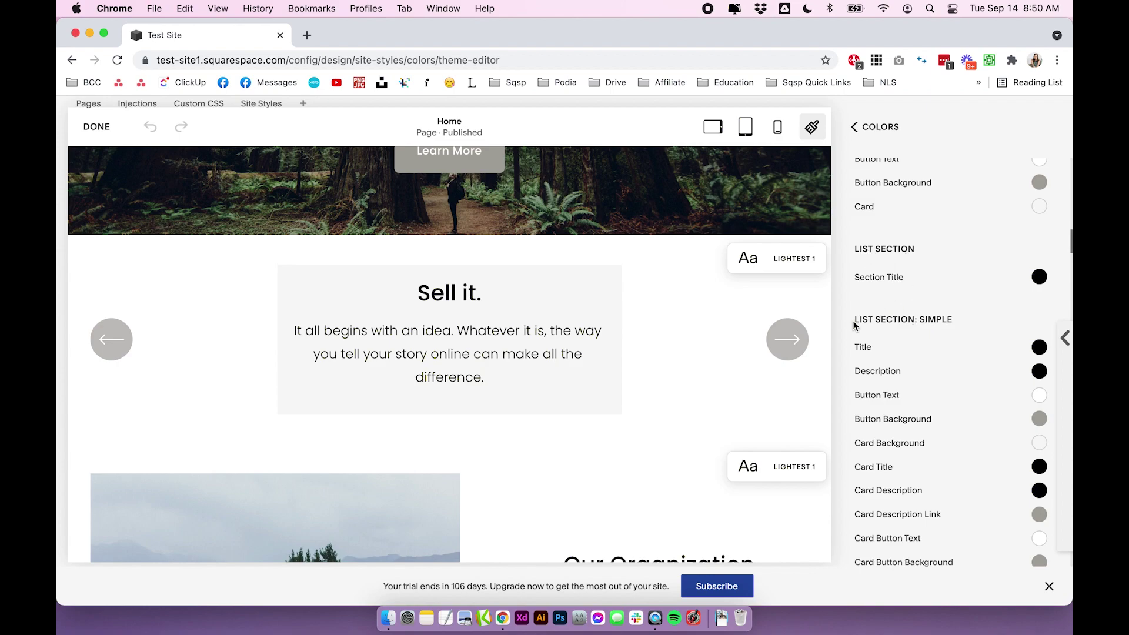
scroll(939, 329, down, 5)
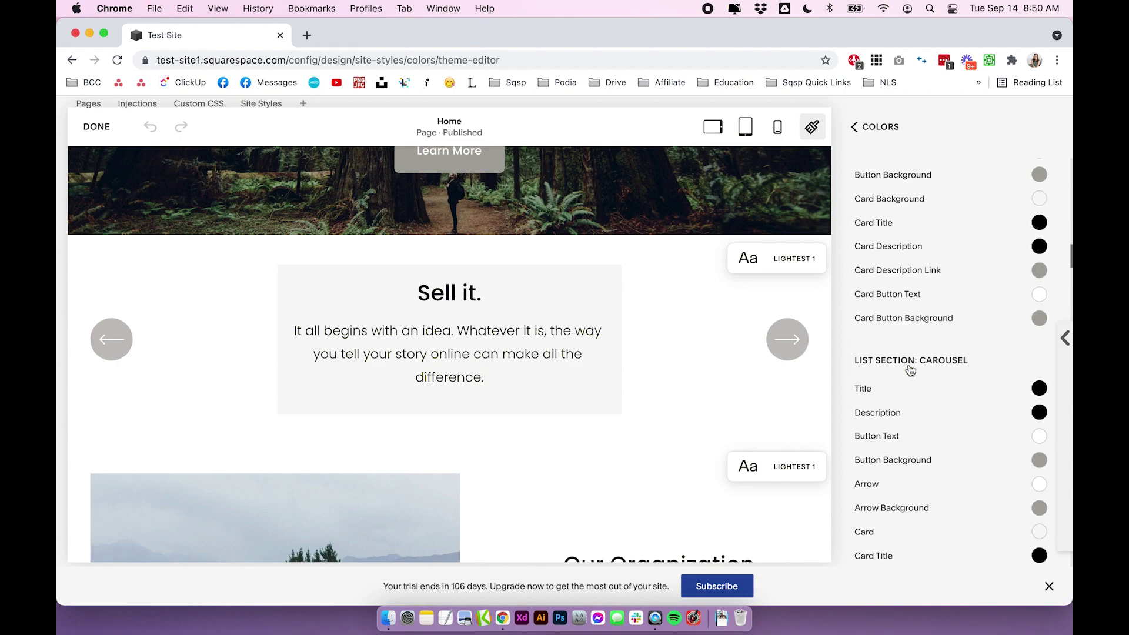
scroll(956, 366, down, 5)
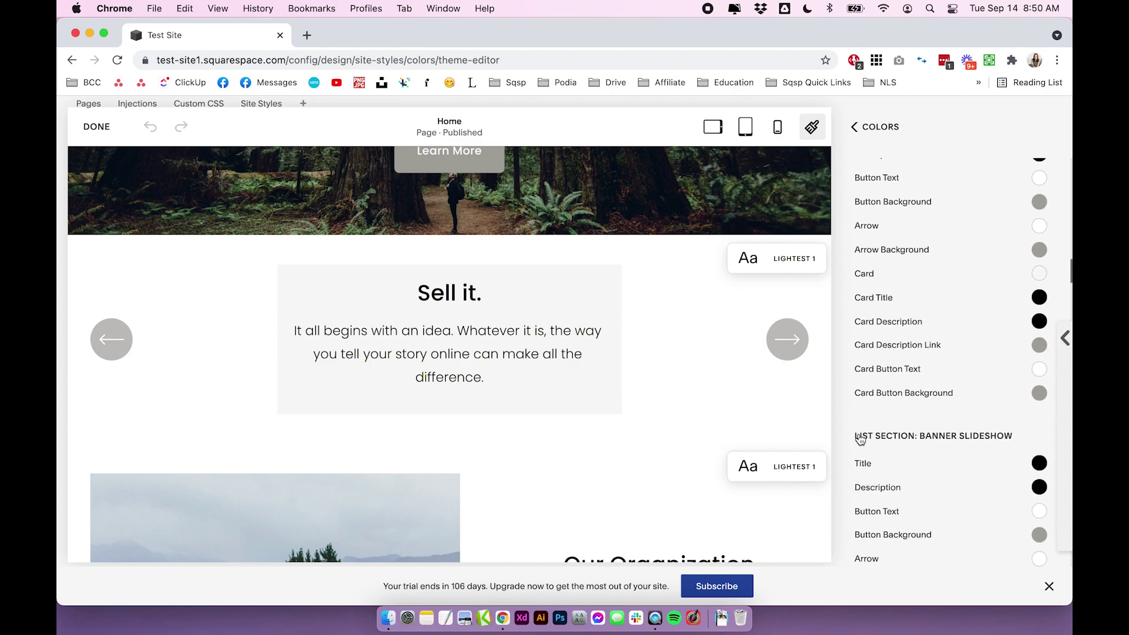
scroll(994, 422, down, 4)
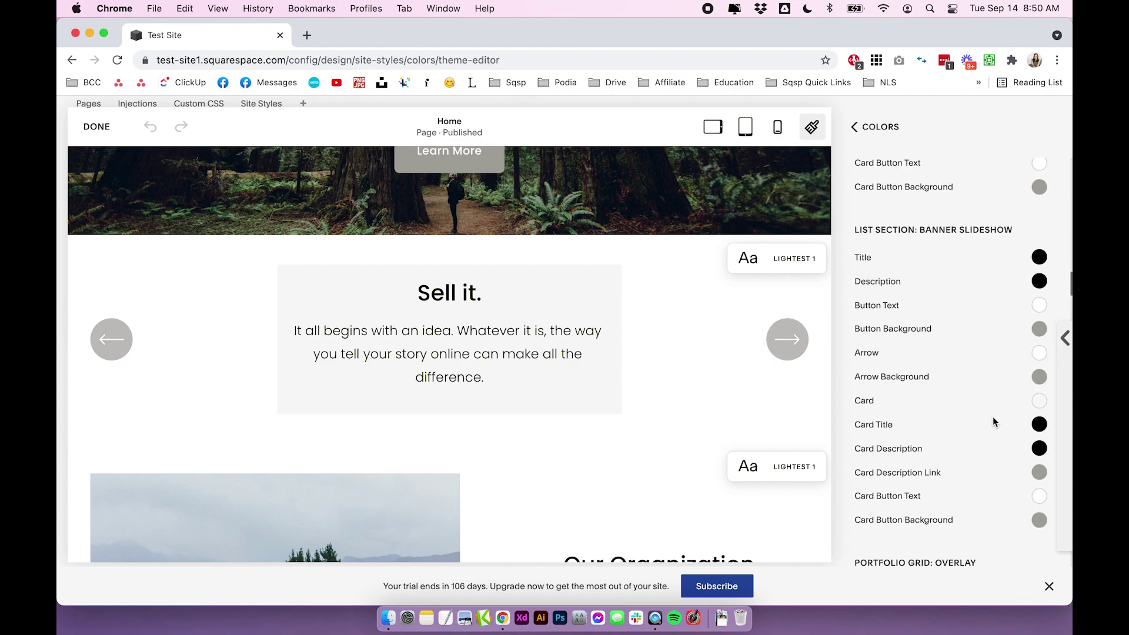
scroll(994, 422, up, 1)
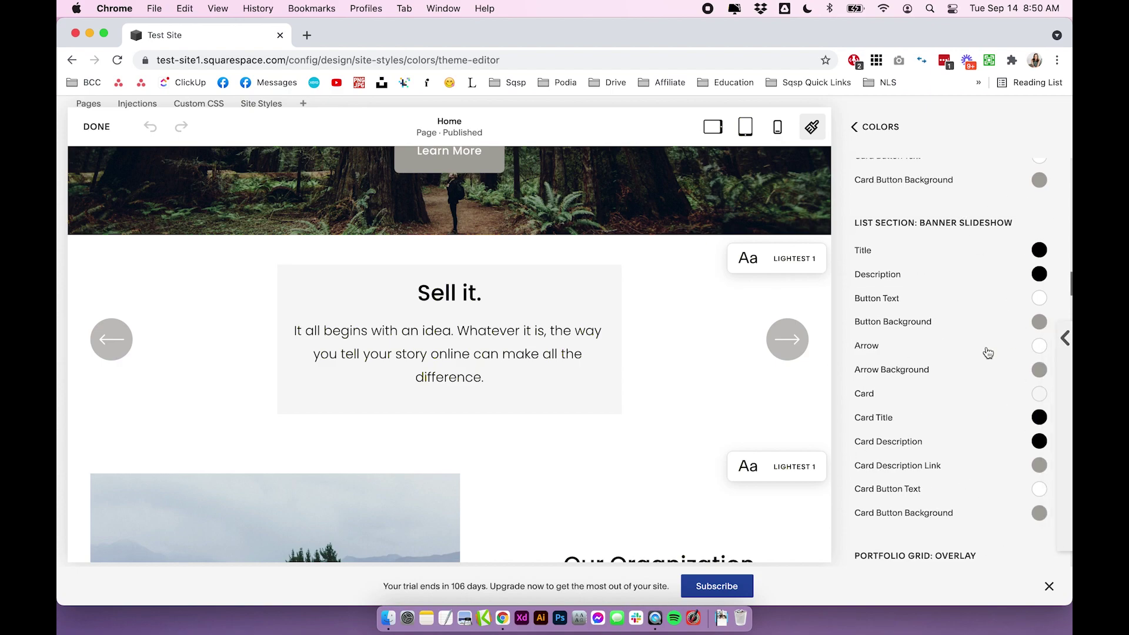
scroll(961, 415, up, 6)
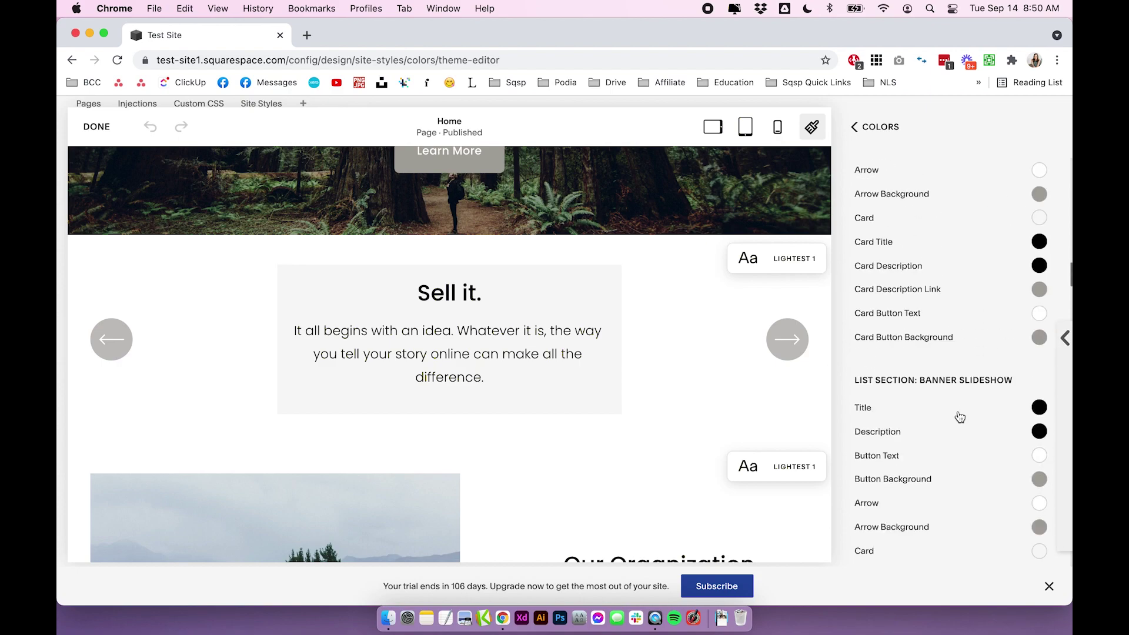
scroll(969, 329, up, 6)
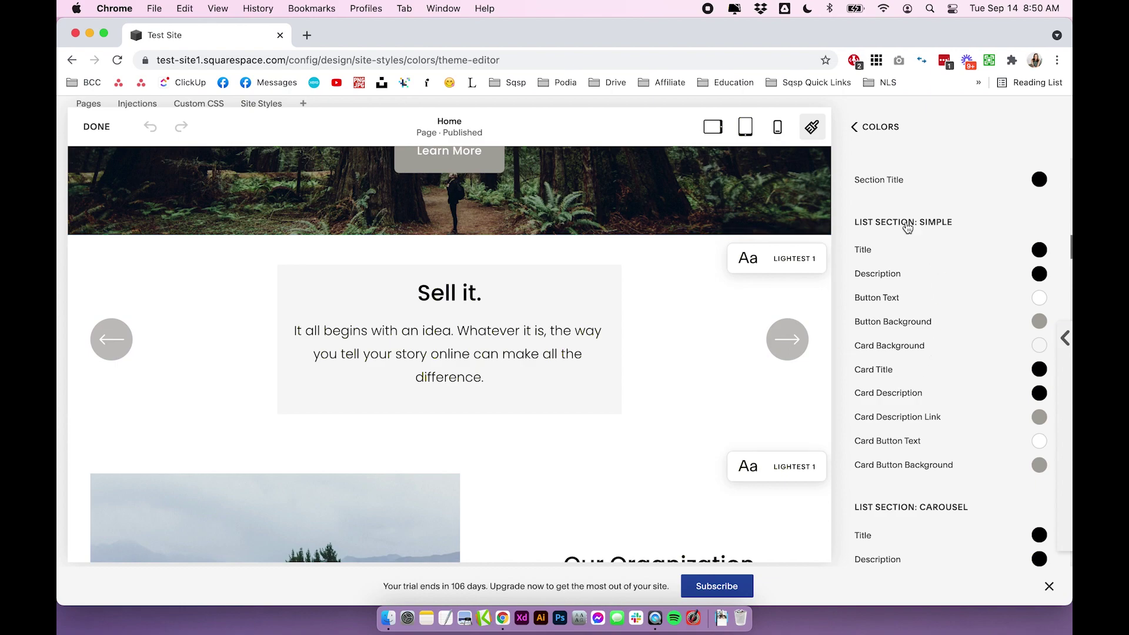
scroll(952, 312, down, 1)
scroll(952, 318, down, 10)
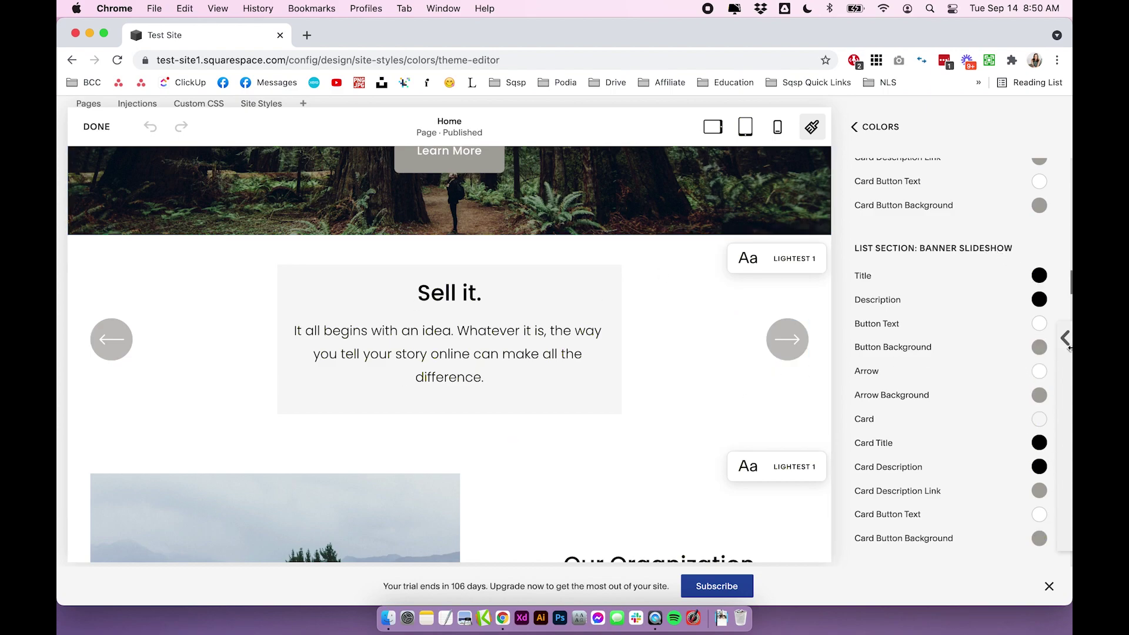
scroll(1041, 379, down, 1)
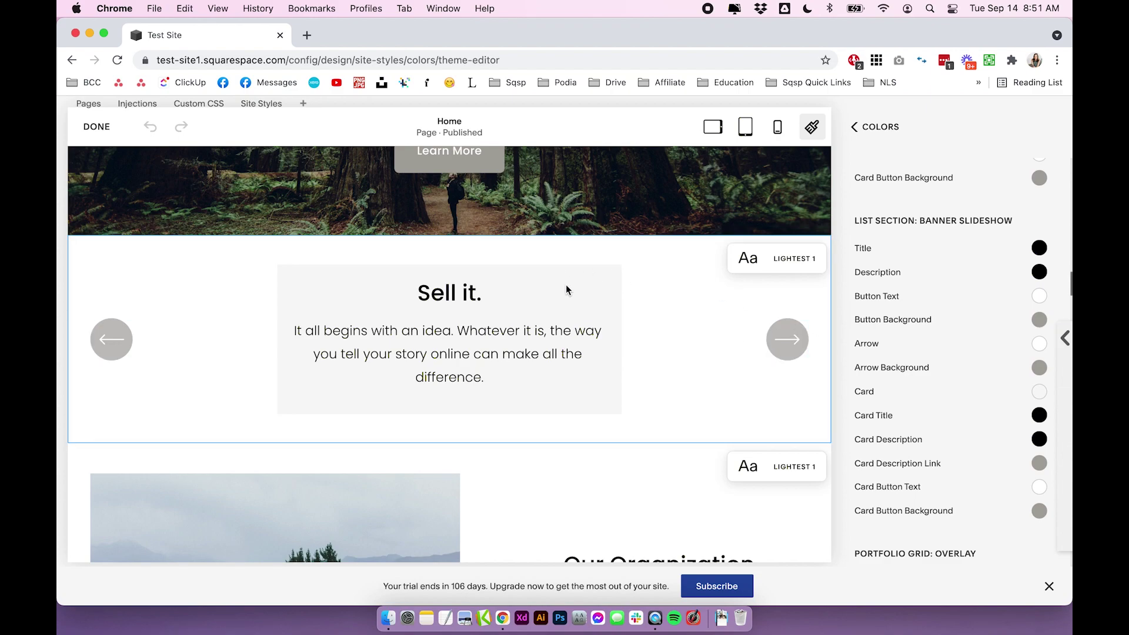
Step: Set the slideshow Arrow Background to gold and the Arrow icons to near-black
click(1039, 368)
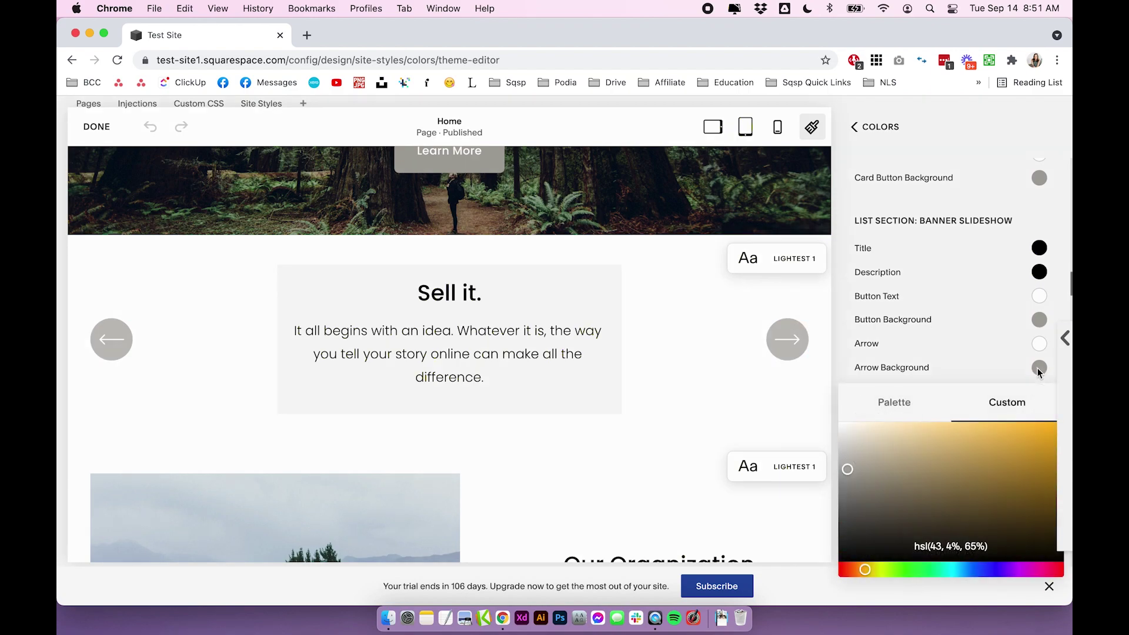
click(1006, 421)
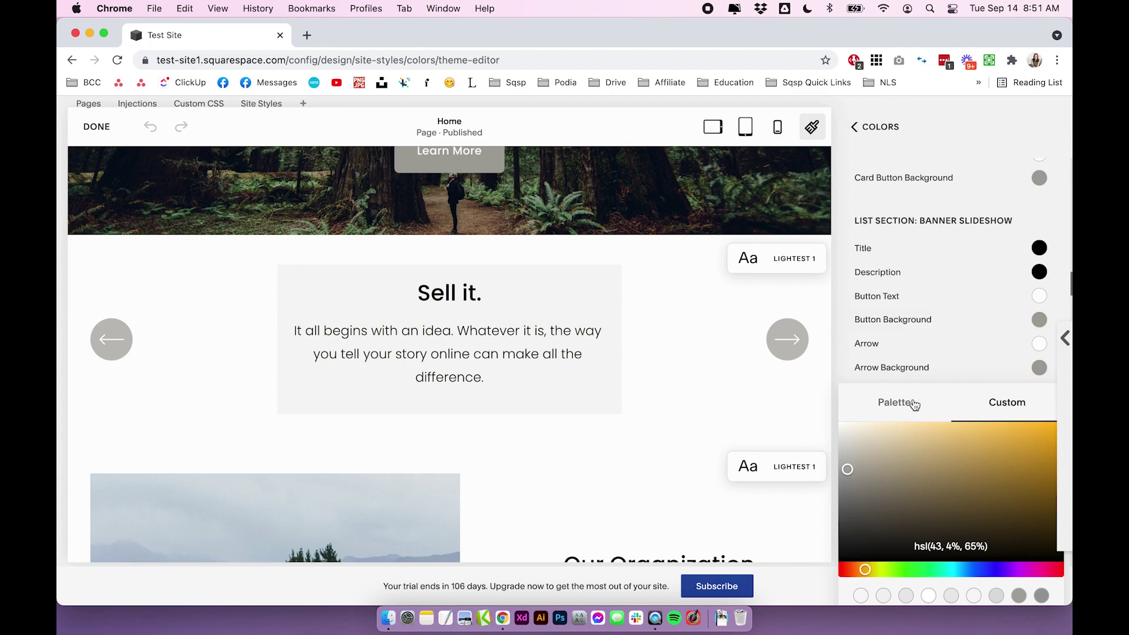
scroll(941, 403, down, 5)
click(1022, 396)
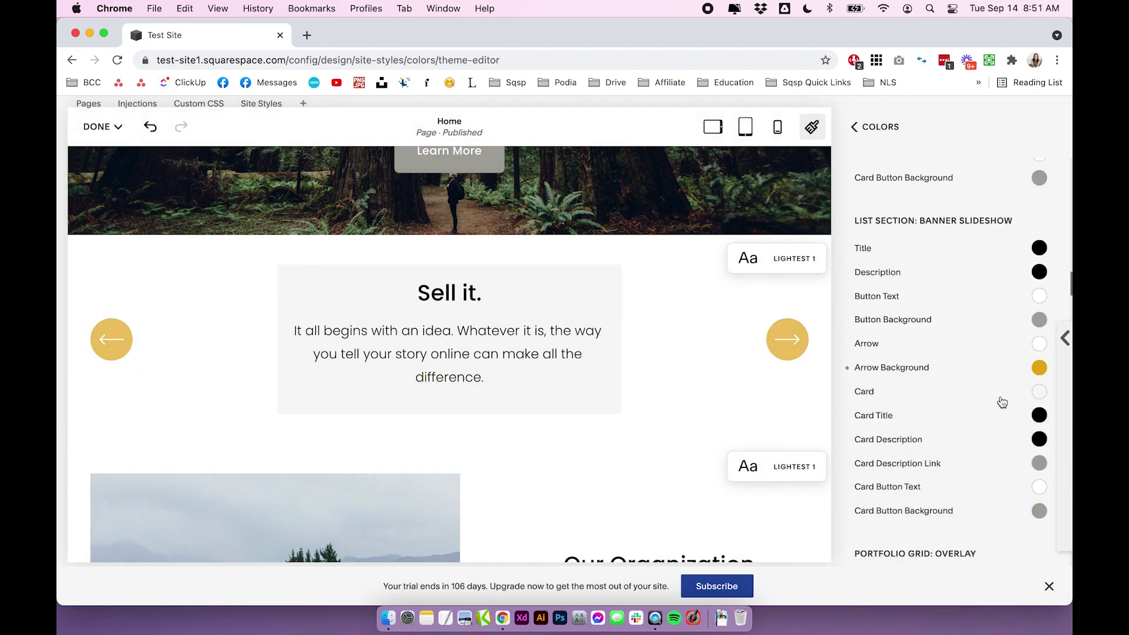
click(1041, 345)
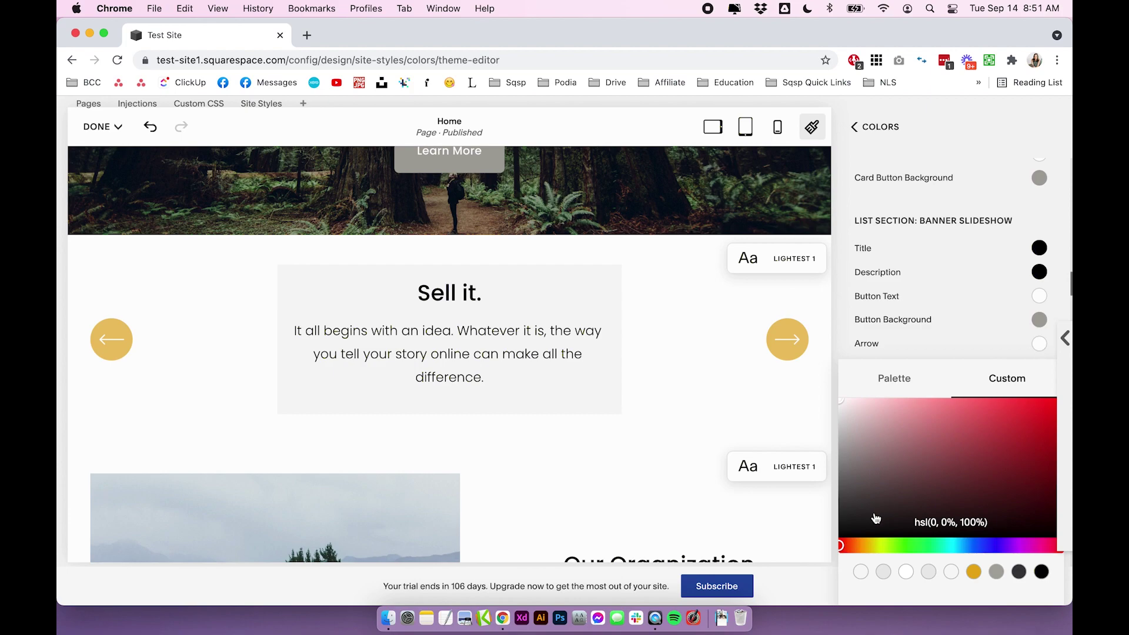
click(851, 533)
click(996, 297)
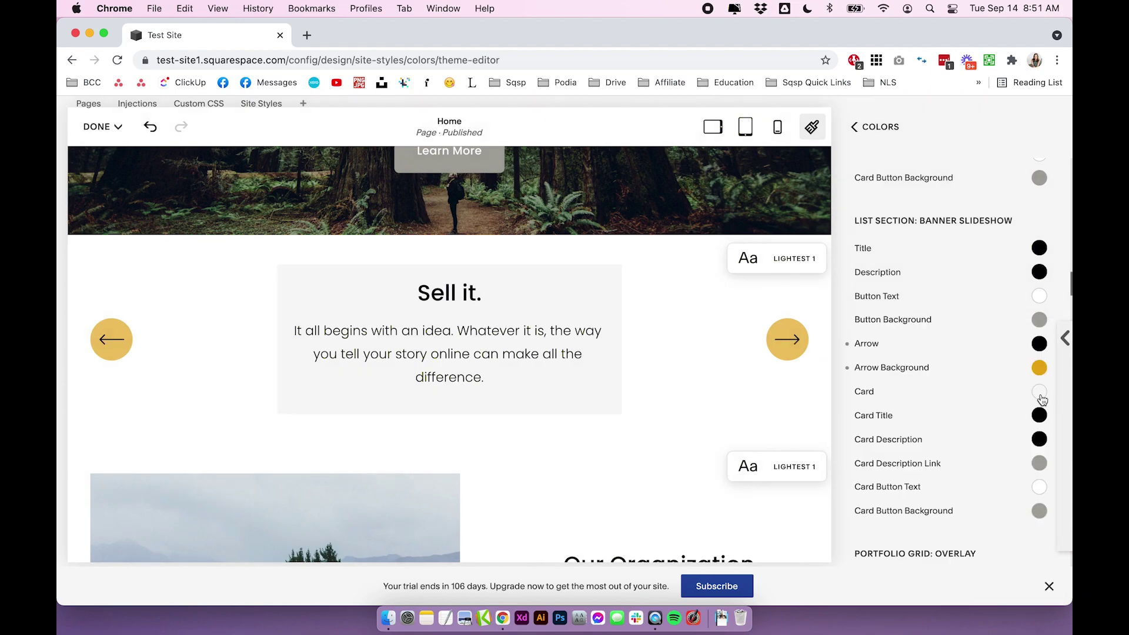
Step: Set the Card colour to Dark, with Card Title and Card Description set to Lightest
click(1040, 392)
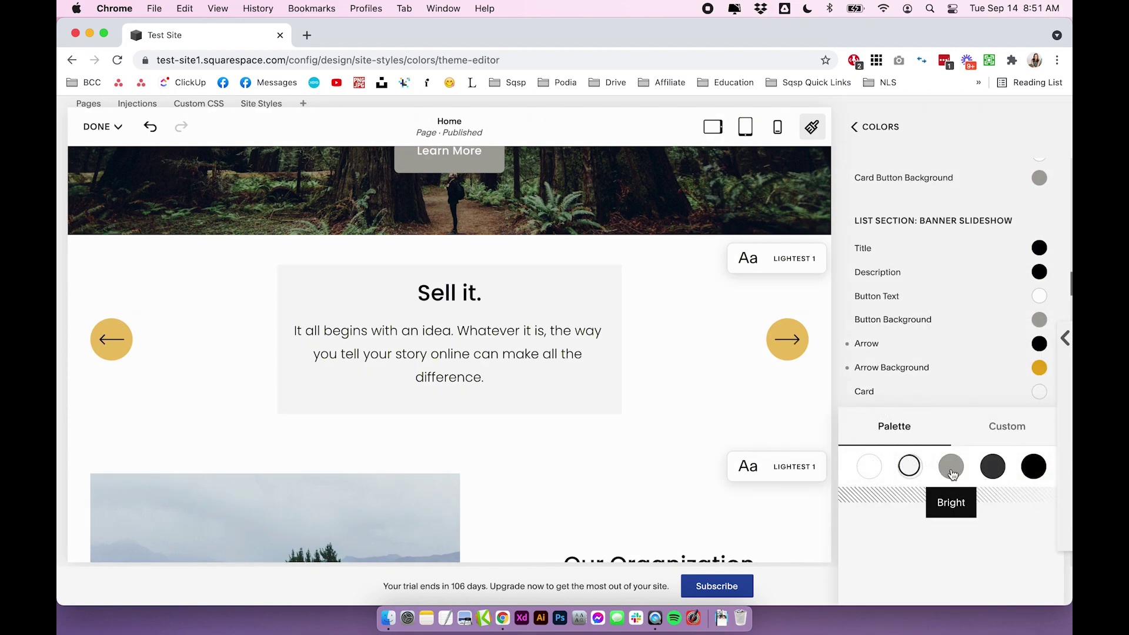
click(993, 466)
click(992, 474)
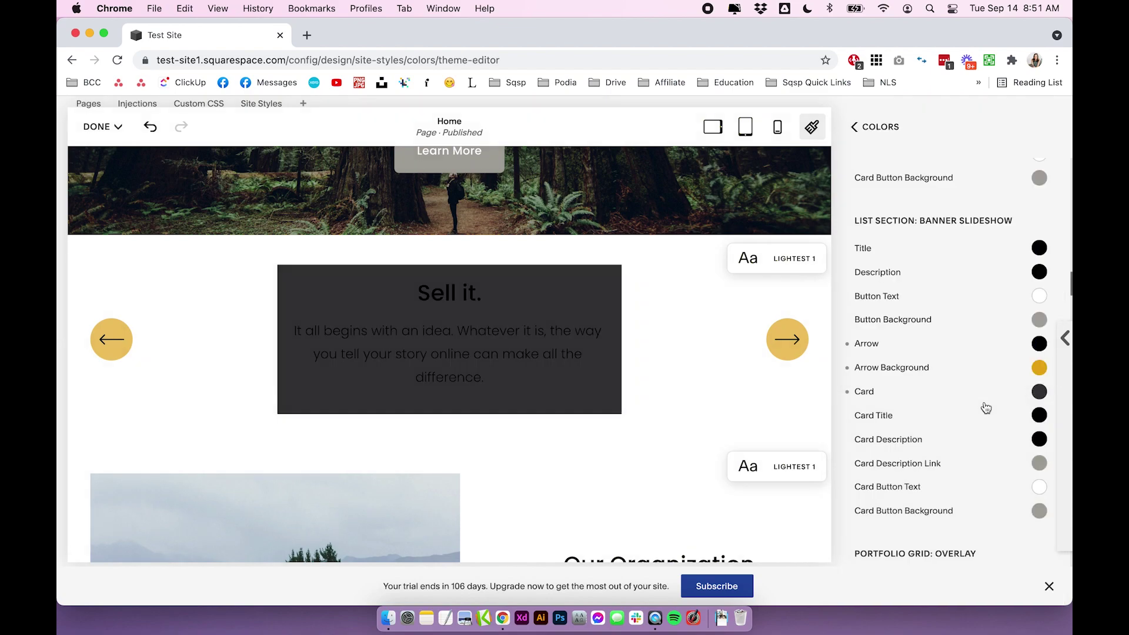
click(1041, 416)
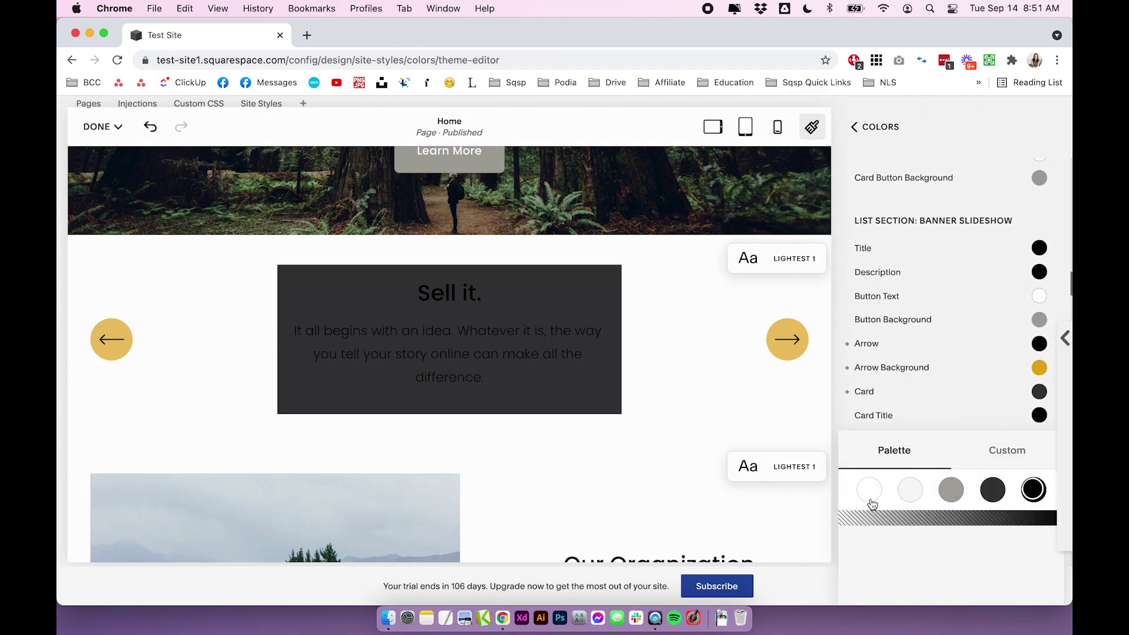
click(869, 493)
click(930, 417)
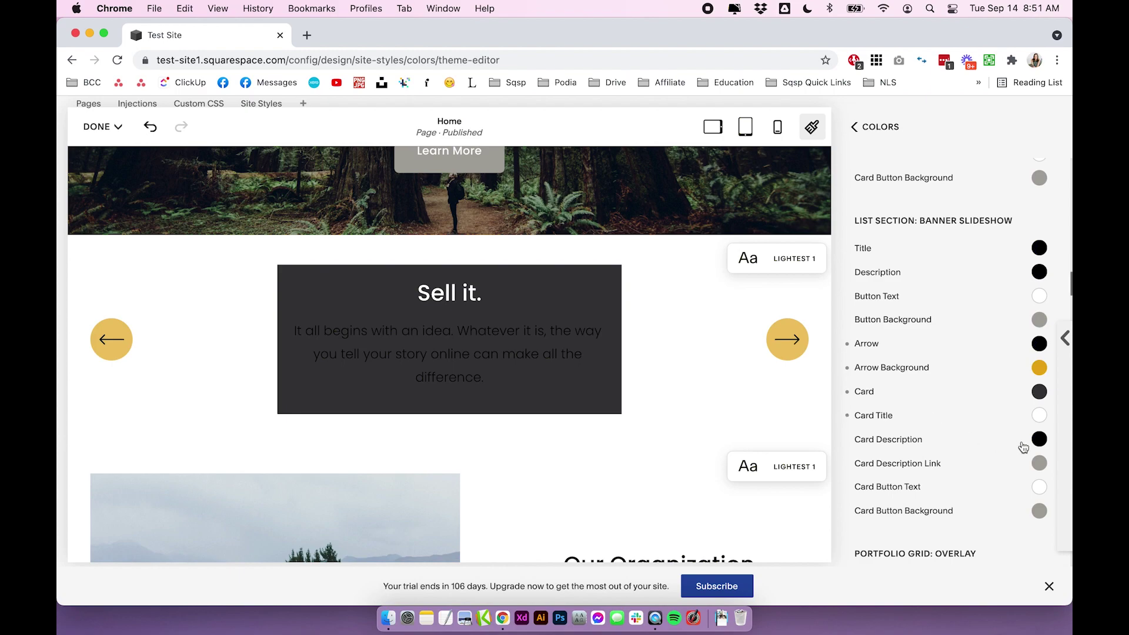
click(1040, 441)
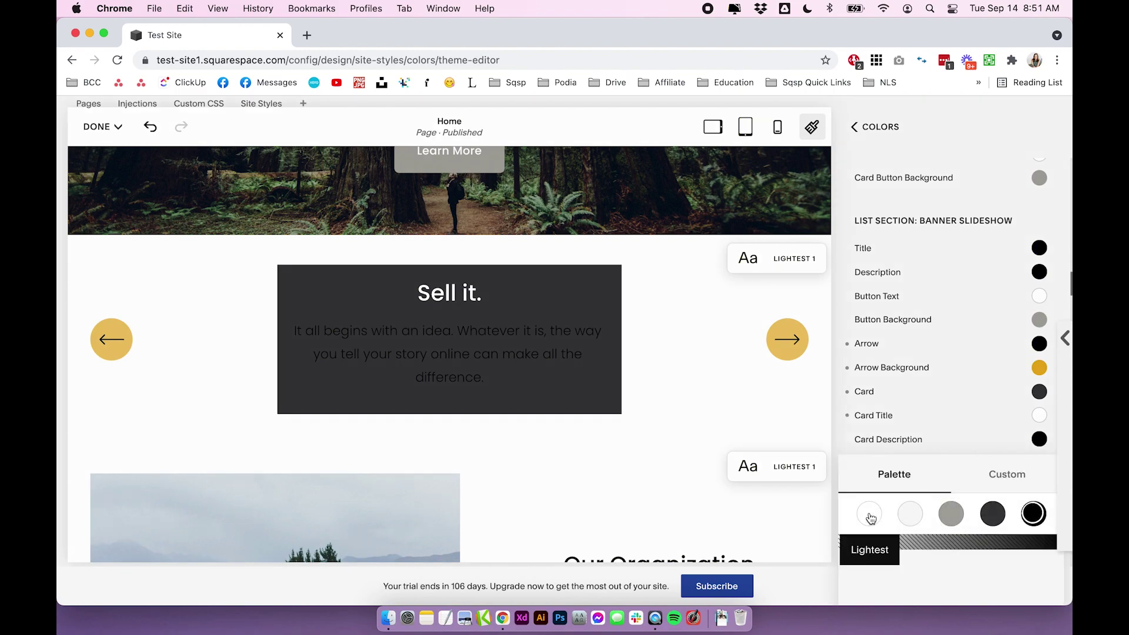
click(871, 516)
click(963, 439)
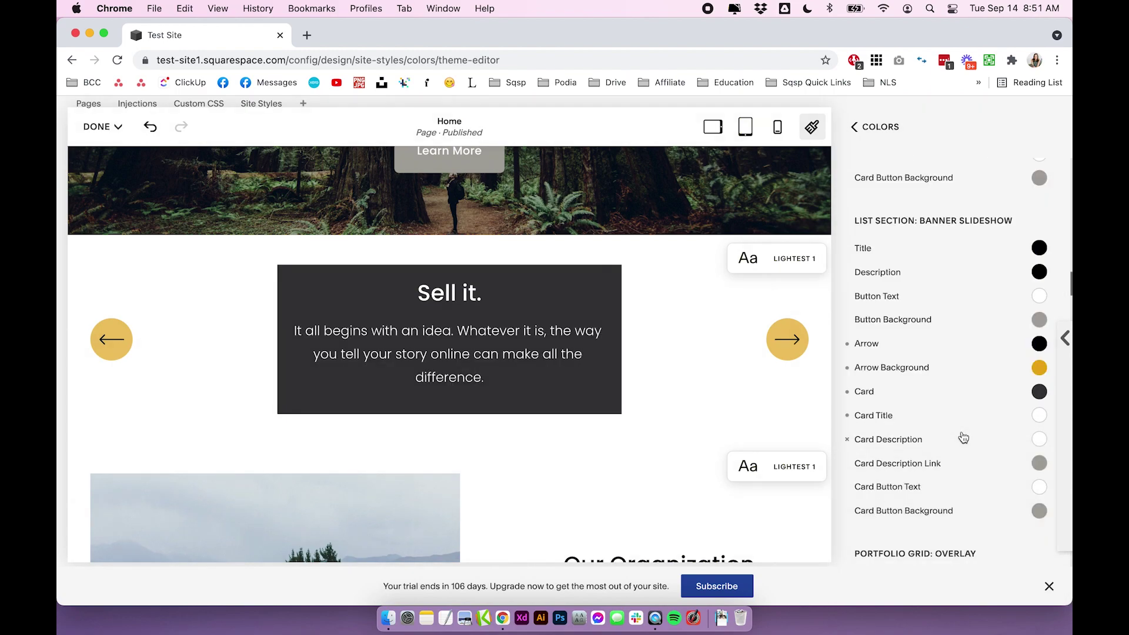